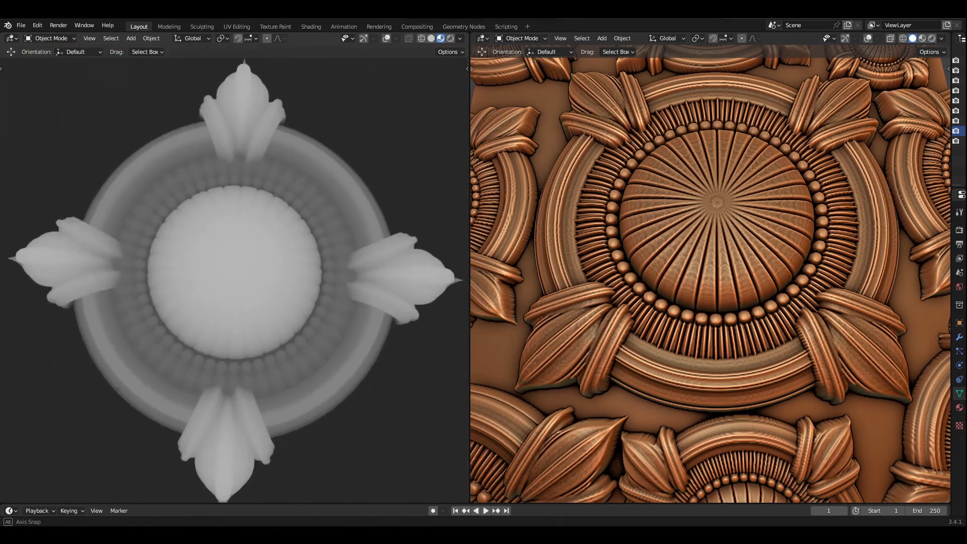
- Examine the rosette height map and the carved panel of medallions from several angles and zoom levels
{"action": "scroll", "coordinate": [235, 272], "scroll_direction": "up", "scroll_amount": 3}
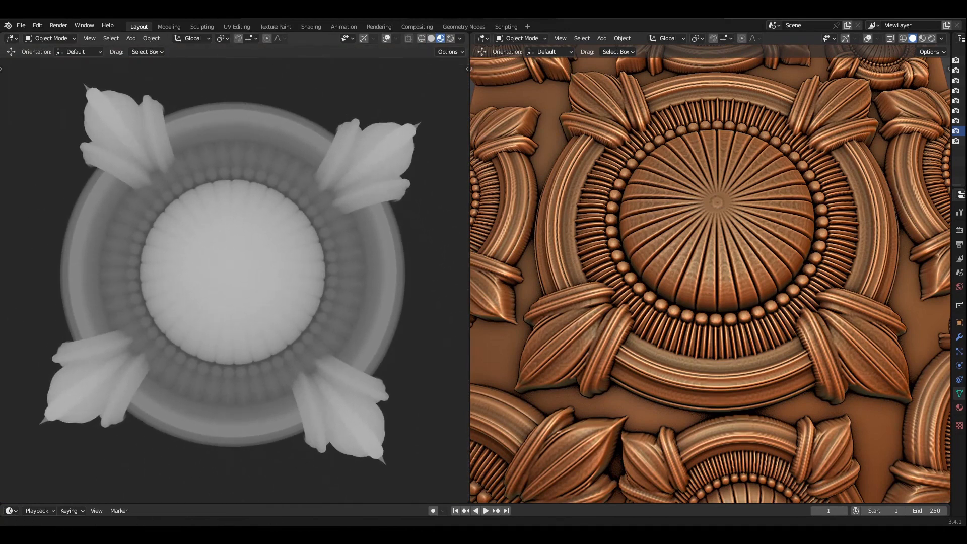
{"action": "middle_click_drag", "start_coordinate": [235, 272], "coordinate": [244, 274], "text": "shift"}
{"action": "scroll", "coordinate": [243, 280], "scroll_direction": "up", "scroll_amount": 1}
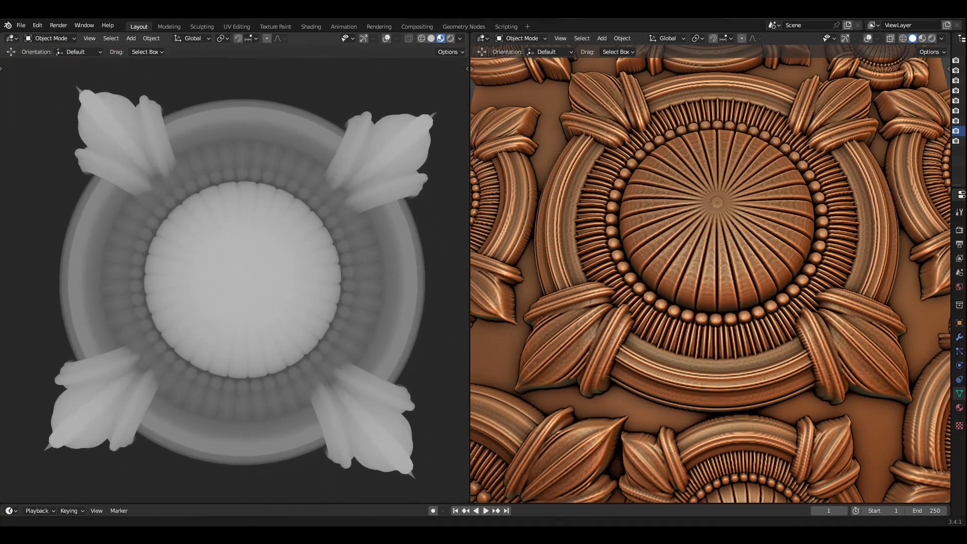
{"action": "scroll", "coordinate": [711, 272], "scroll_direction": "down", "scroll_amount": 2}
{"action": "scroll", "coordinate": [710, 272], "scroll_direction": "up", "scroll_amount": 1}
{"action": "middle_click_drag", "start_coordinate": [710, 272], "coordinate": [756, 227]}
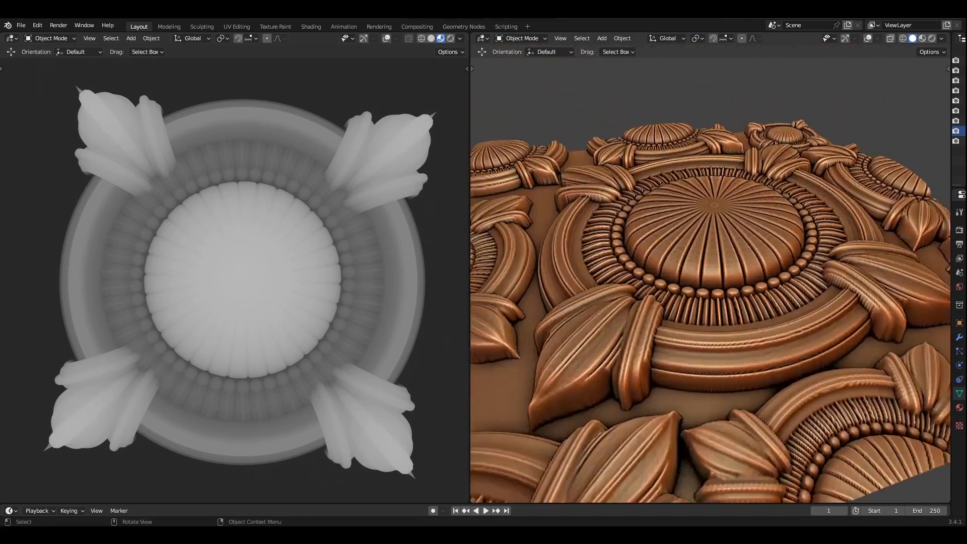
{"action": "key", "text": "ctrl+space"}
{"action": "middle_click_drag", "start_coordinate": [604, 242], "coordinate": [645, 282]}
{"action": "scroll", "coordinate": [483, 272], "scroll_direction": "down", "scroll_amount": 2}
{"action": "middle_click_drag", "start_coordinate": [484, 272], "coordinate": [564, 256]}
{"action": "middle_click_drag", "start_coordinate": [499, 254], "coordinate": [504, 241]}
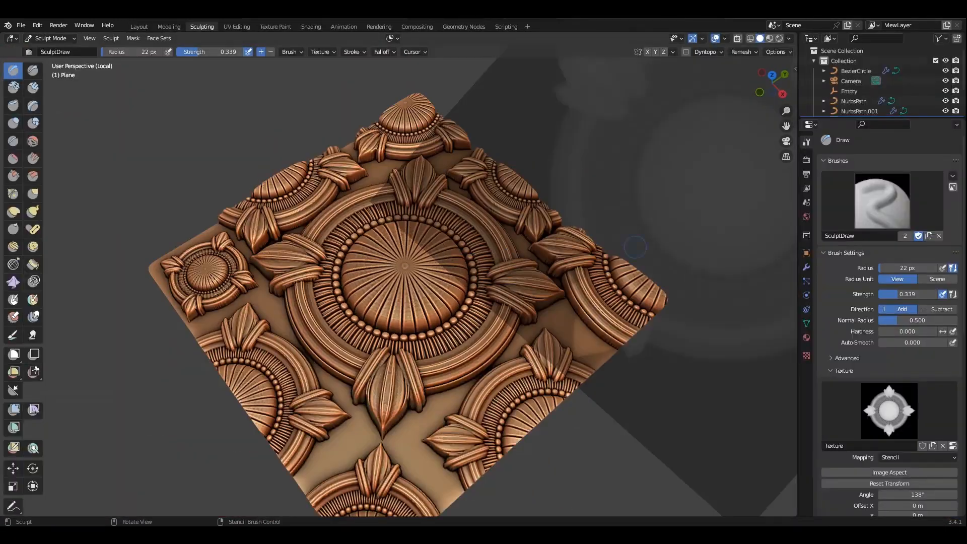
- Shrink the rosette stencil, place it over the bare area between the medallions, and sculpt a small rosette there
{"action": "mouse_move", "coordinate": [635, 246]}
{"action": "middle_mouse_down"}
{"action": "mouse_move", "coordinate": [584, 308]}
{"action": "mouse_move", "coordinate": [586, 327]}
{"action": "middle_mouse_up"}
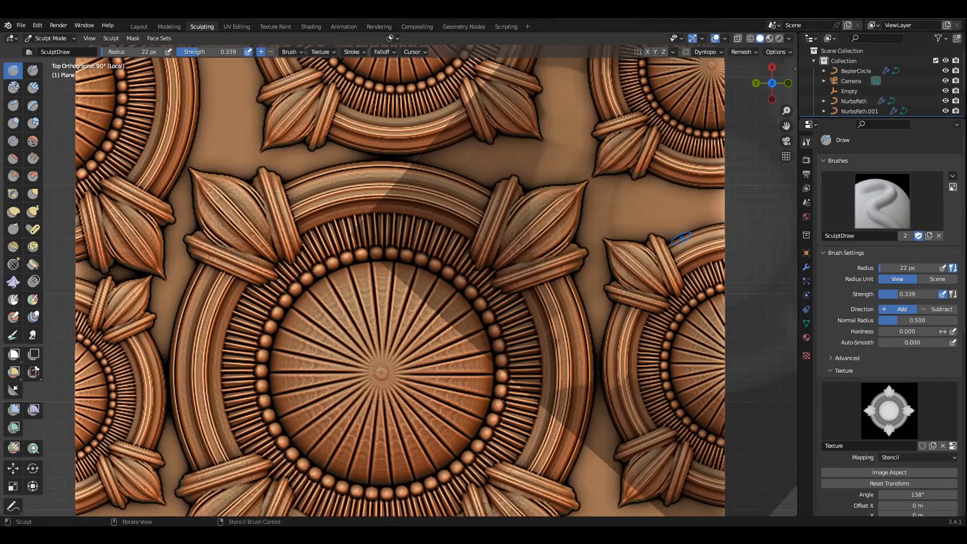
{"action": "mouse_move", "coordinate": [645, 241]}
{"action": "right_mouse_down", "text": "shift"}
{"action": "mouse_move", "coordinate": [599, 242]}
{"action": "mouse_move", "coordinate": [549, 223]}
{"action": "mouse_move", "coordinate": [717, 233]}
{"action": "right_mouse_up", "text": "shift"}
{"action": "right_click_drag", "start_coordinate": [716, 234], "coordinate": [581, 176]}
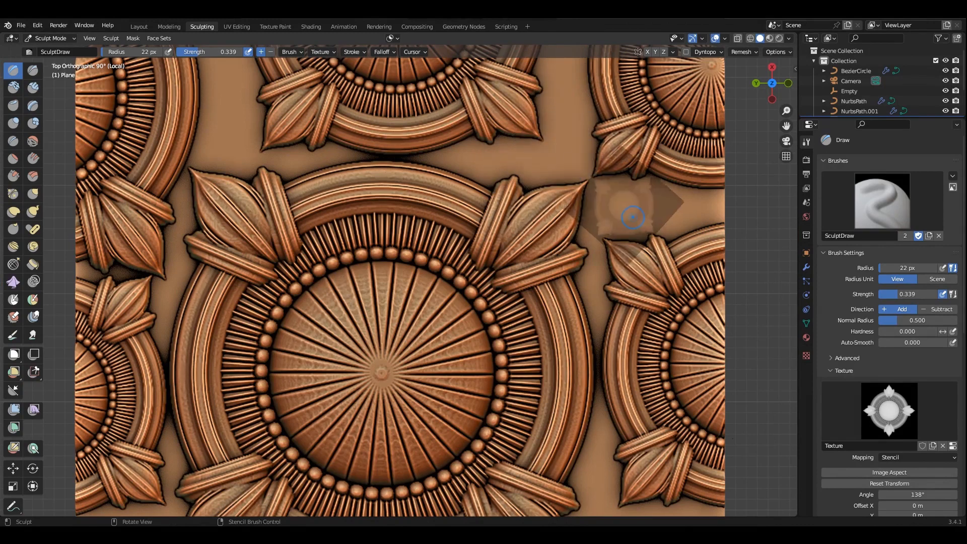
{"action": "middle_click_drag", "start_coordinate": [554, 213], "coordinate": [514, 257]}
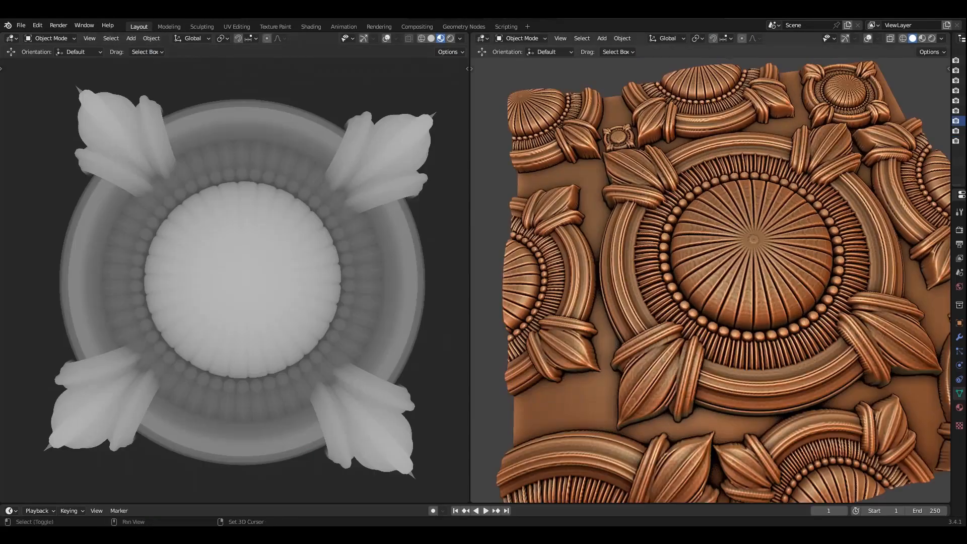
{"action": "middle_click_drag", "start_coordinate": [705, 282], "coordinate": [756, 302]}
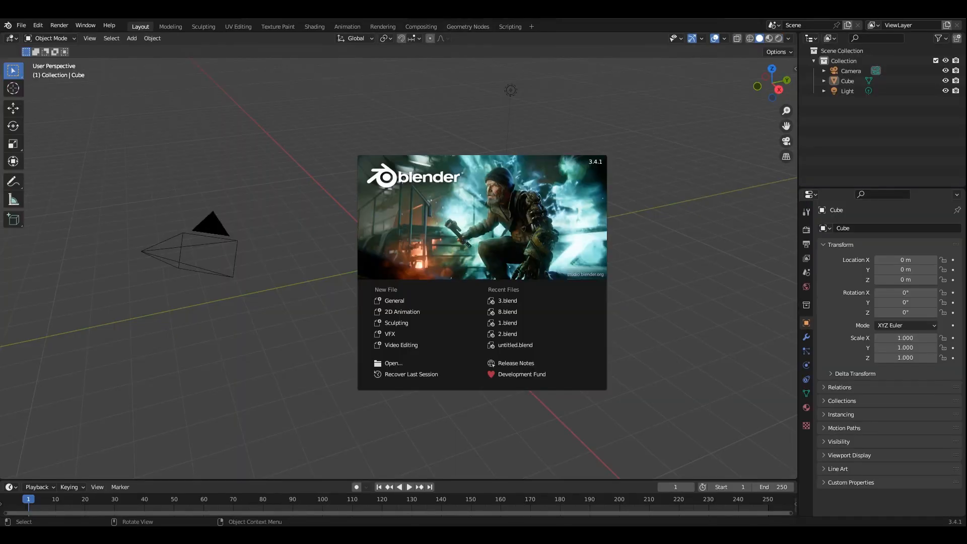
- Start the Shortcut VUr key display and set its dock position to Center
{"action": "key", "text": "Escape"}
{"action": "key", "text": "n"}
{"action": "left_click", "coordinate": [791, 145]}
{"action": "left_click", "coordinate": [742, 80]}
{"action": "left_click", "coordinate": [747, 96]}
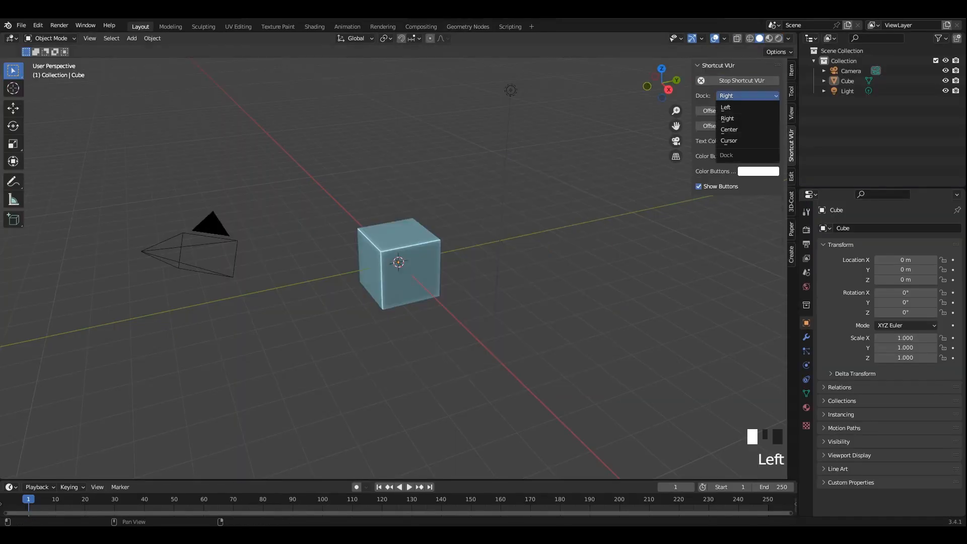
{"action": "left_click", "coordinate": [729, 129]}
{"action": "key", "text": "n"}
- Delete the default camera, cube and light from the scene
{"action": "middle_click_drag", "start_coordinate": [504, 211], "coordinate": [481, 232]}
{"action": "key", "text": "a"}
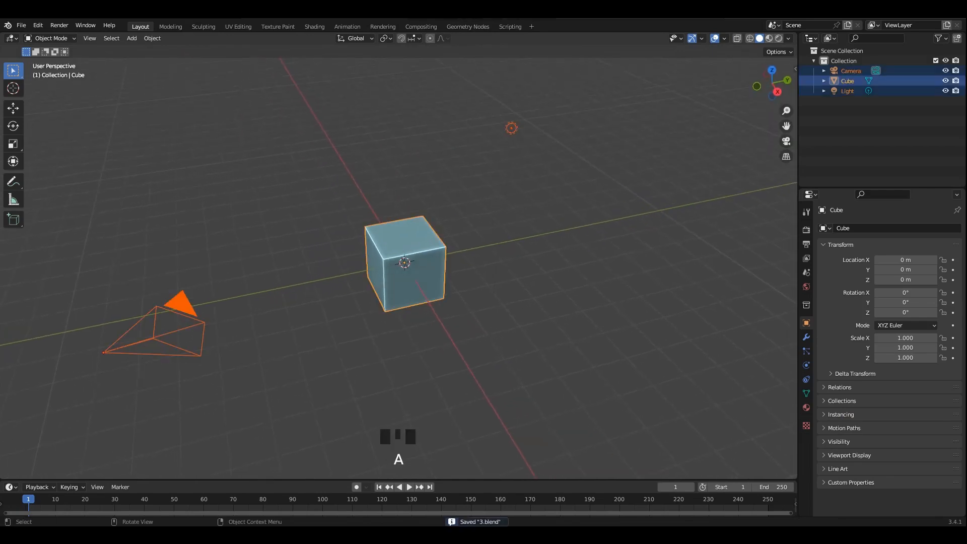
{"action": "left_click", "coordinate": [576, 202]}
{"action": "middle_click_drag", "start_coordinate": [352, 174], "coordinate": [348, 194]}
- Add a Bezier circle at the origin and scale it up uniformly
{"action": "key", "text": "shift+a"}
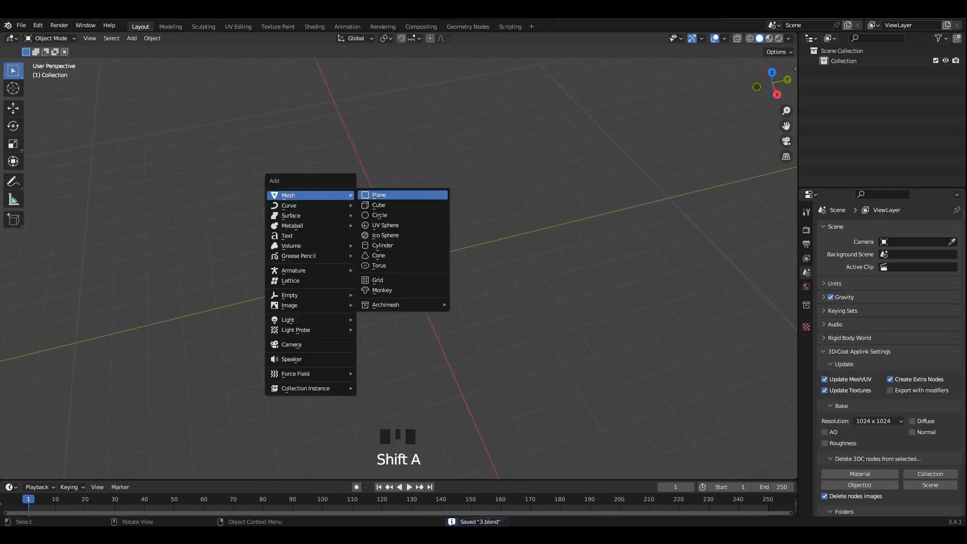
{"action": "mouse_move", "coordinate": [312, 206]}
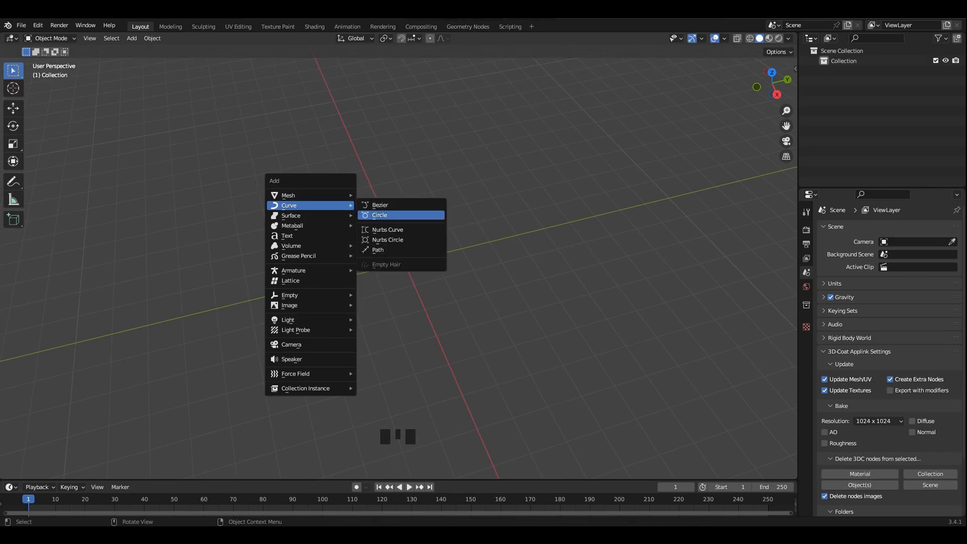
{"action": "left_click", "coordinate": [380, 216]}
{"action": "scroll", "coordinate": [380, 215], "scroll_direction": "up", "scroll_amount": 9}
{"action": "middle_click_drag", "start_coordinate": [380, 216], "coordinate": [373, 222]}
{"action": "scroll", "coordinate": [373, 221], "scroll_direction": "down", "scroll_amount": 1}
{"action": "key", "text": "s"}
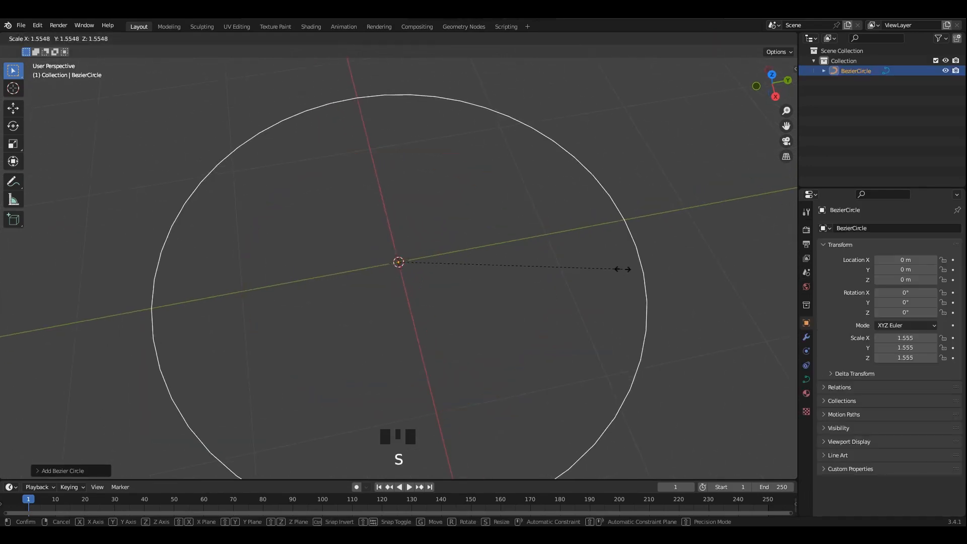
{"action": "left_click", "coordinate": [627, 272]}
{"action": "scroll", "coordinate": [626, 272], "scroll_direction": "down", "scroll_amount": 5}
{"action": "key", "text": "s"}
{"action": "left_click", "coordinate": [650, 273]}
- Give the circle curve a Profile bevel with a depth of 0.17 m
{"action": "left_click", "coordinate": [806, 379]}
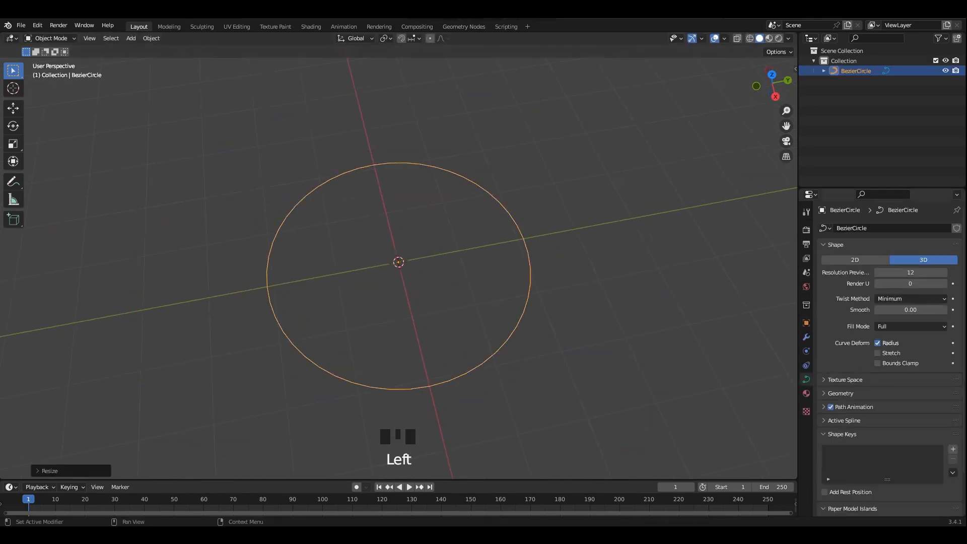
{"action": "scroll", "coordinate": [886, 352], "scroll_direction": "down", "scroll_amount": 5}
{"action": "left_click", "coordinate": [888, 334]}
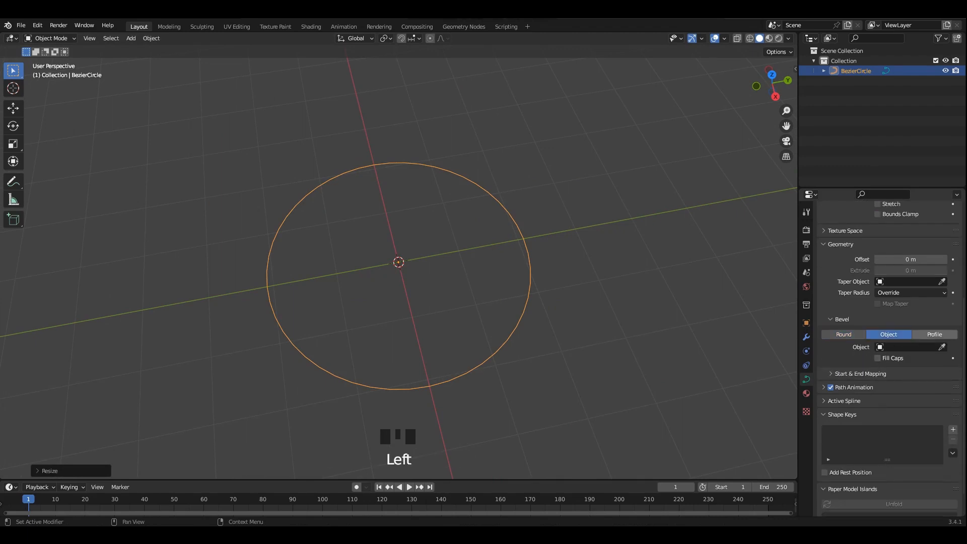
{"action": "left_click", "coordinate": [934, 335]}
{"action": "mouse_move", "coordinate": [911, 347]}
{"action": "left_mouse_down"}
{"action": "mouse_move", "coordinate": [925, 347]}
{"action": "mouse_move", "coordinate": [924, 358]}
{"action": "left_mouse_up"}
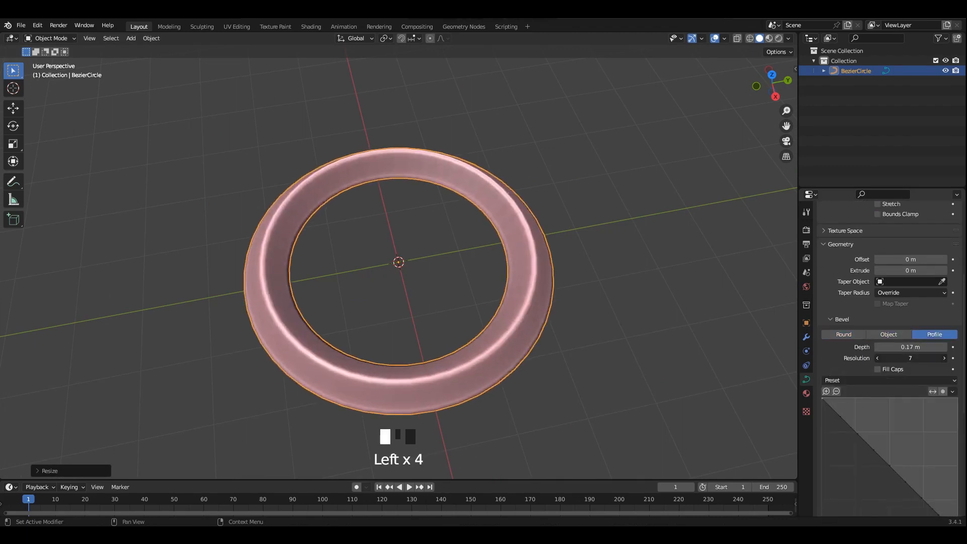
- Apply the Cornice Molding bevel preset at resolution 19 and add a Subdivision modifier with viewport level 1
{"action": "left_click", "coordinate": [914, 380]}
{"action": "left_click", "coordinate": [919, 409]}
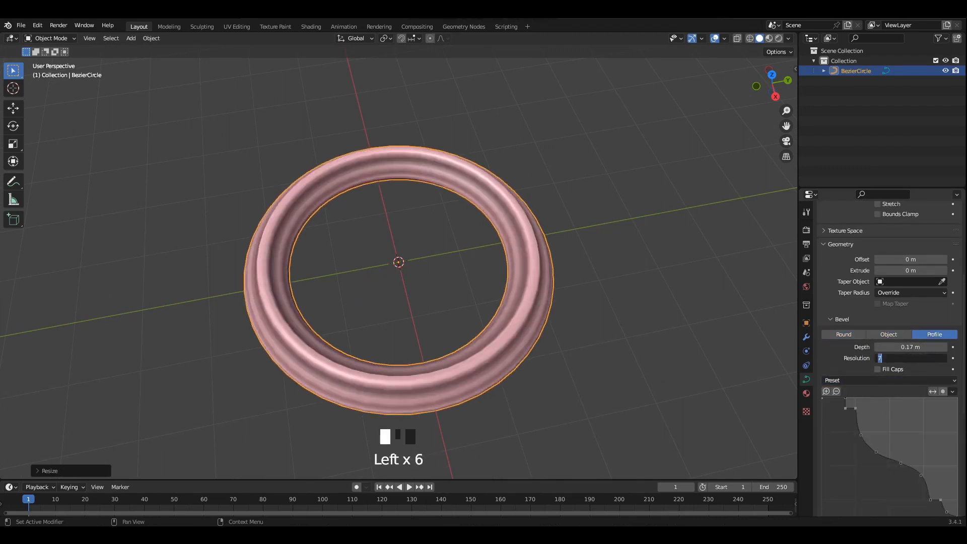
{"action": "type", "text": "19"}
{"action": "key", "text": "Return"}
{"action": "key", "text": "ctrl+2"}
{"action": "left_click", "coordinate": [630, 302]}
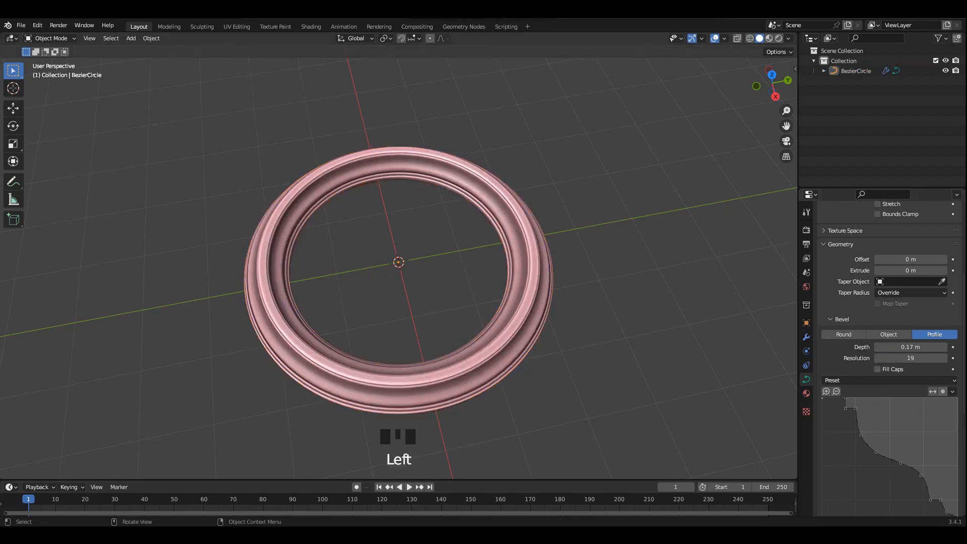
- Raise the molded ring along Z until its base rests on the ground plane
{"action": "middle_click_drag", "start_coordinate": [630, 282], "coordinate": [630, 327], "text": "alt"}
{"action": "scroll", "coordinate": [398, 262], "scroll_direction": "up", "scroll_amount": 2}
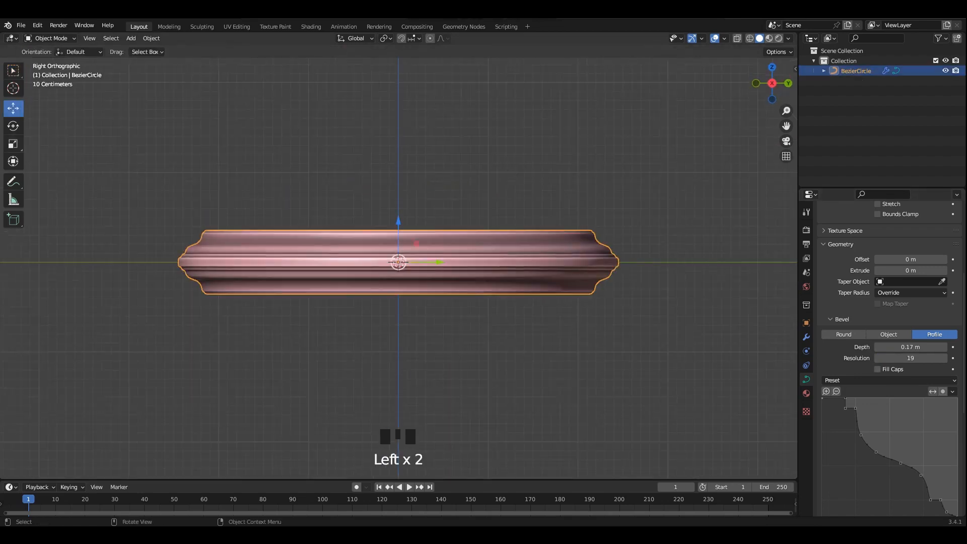
{"action": "left_click_drag", "start_coordinate": [398, 220], "coordinate": [398, 189]}
{"action": "left_click", "coordinate": [564, 167]}
- Shrink the bevel radius of all the ring's curve points to about 0.95 in Edit Mode
{"action": "middle_click_drag", "start_coordinate": [564, 166], "coordinate": [564, 207], "text": "alt"}
{"action": "left_click", "coordinate": [564, 206]}
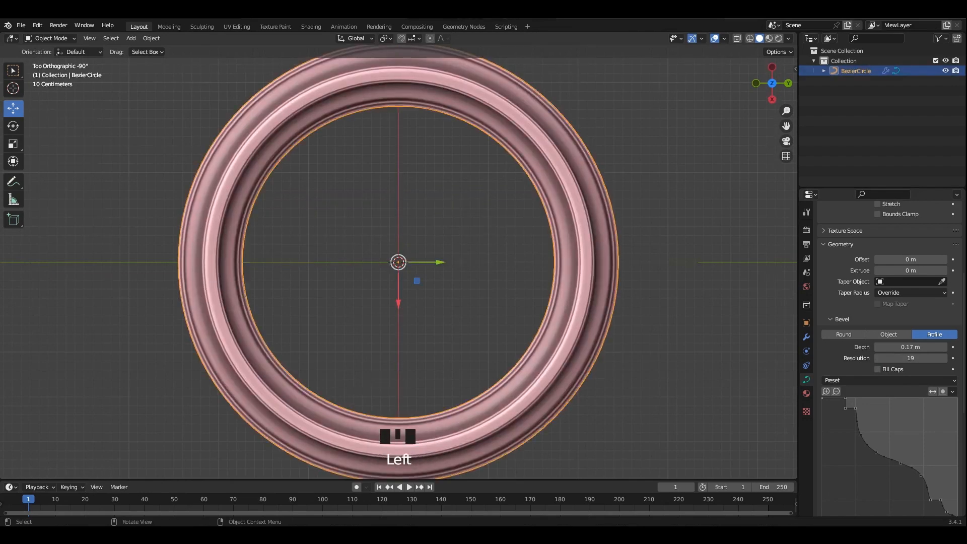
{"action": "key", "text": "Tab"}
{"action": "key", "text": "alt+s"}
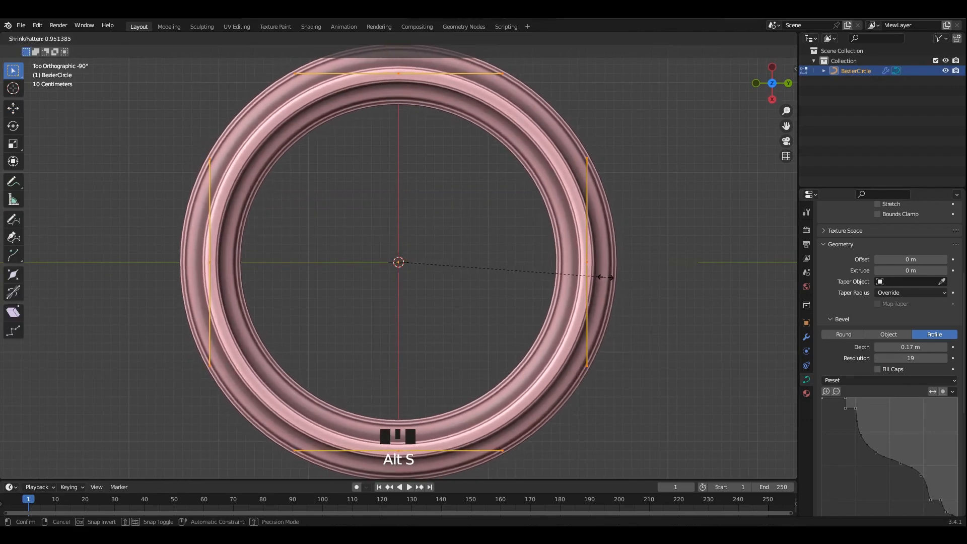
{"action": "left_click", "coordinate": [605, 276]}
{"action": "key", "text": "Tab"}
{"action": "left_click", "coordinate": [647, 283]}
{"action": "middle_click_drag", "start_coordinate": [647, 282], "coordinate": [610, 209]}
{"action": "middle_click_drag", "start_coordinate": [610, 227], "coordinate": [609, 196], "text": "alt"}
{"action": "mouse_move", "coordinate": [610, 227]}
{"action": "middle_mouse_down", "text": "alt"}
{"action": "mouse_move", "coordinate": [610, 191]}
{"action": "mouse_move", "coordinate": [610, 241]}
{"action": "middle_mouse_up", "text": "alt"}
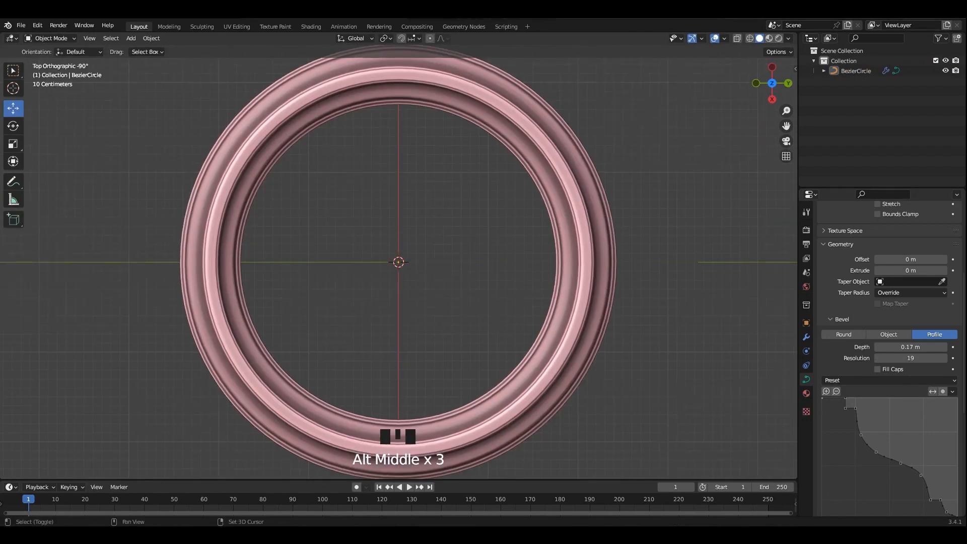
- Add a Path curve at the ring's center and scale its points down in Edit Mode
{"action": "key", "text": "shift+a"}
{"action": "left_click", "coordinate": [425, 210]}
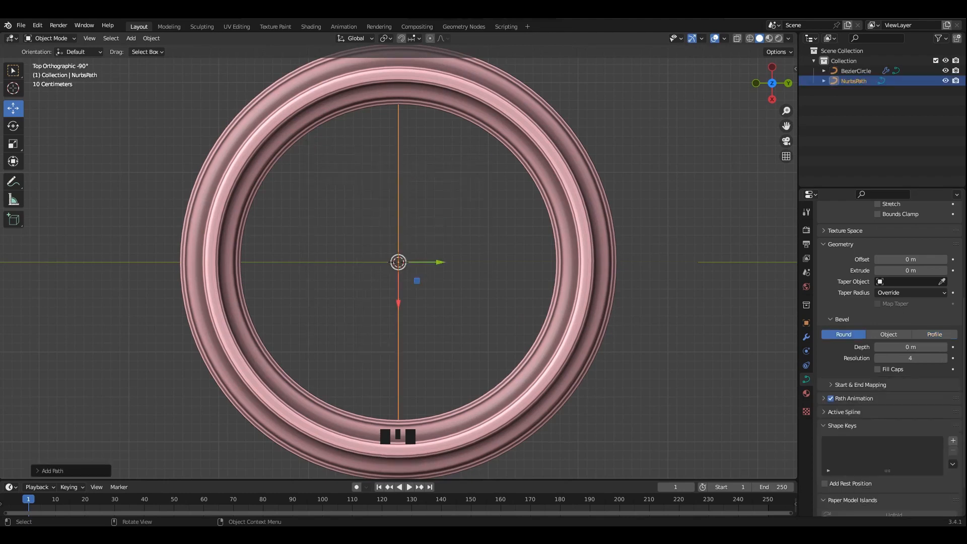
{"action": "key", "text": "Tab"}
{"action": "scroll", "coordinate": [438, 267], "scroll_direction": "down", "scroll_amount": 4}
{"action": "key", "text": "s"}
{"action": "key", "text": "Tab"}
{"action": "key", "text": "Tab"}
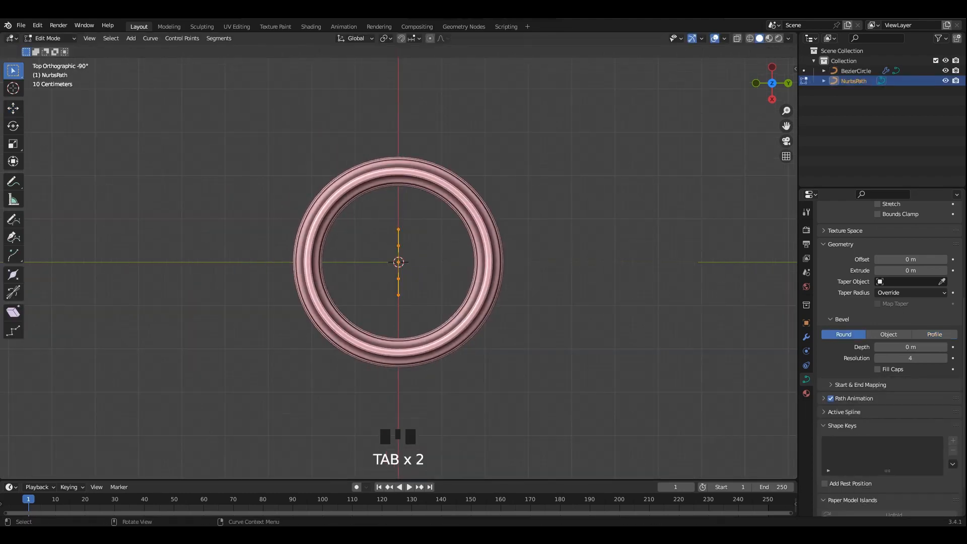
- Rotate the path's points 90° in the front view so the path stands upright
{"action": "scroll", "coordinate": [439, 267], "scroll_direction": "up", "scroll_amount": 2}
{"action": "left_click_drag", "start_coordinate": [434, 262], "coordinate": [499, 262]}
{"action": "middle_click_drag", "start_coordinate": [501, 261], "coordinate": [503, 244], "text": "alt"}
{"action": "middle_click_drag", "start_coordinate": [504, 252], "coordinate": [559, 246], "text": "alt"}
{"action": "key", "text": "r"}
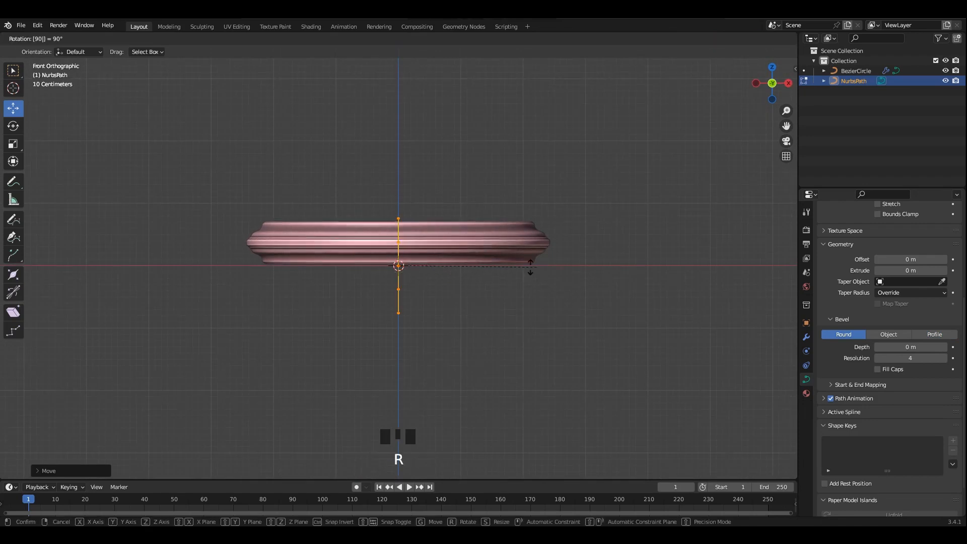
{"action": "right_click", "coordinate": [427, 263]}
{"action": "type", "text": "r"}
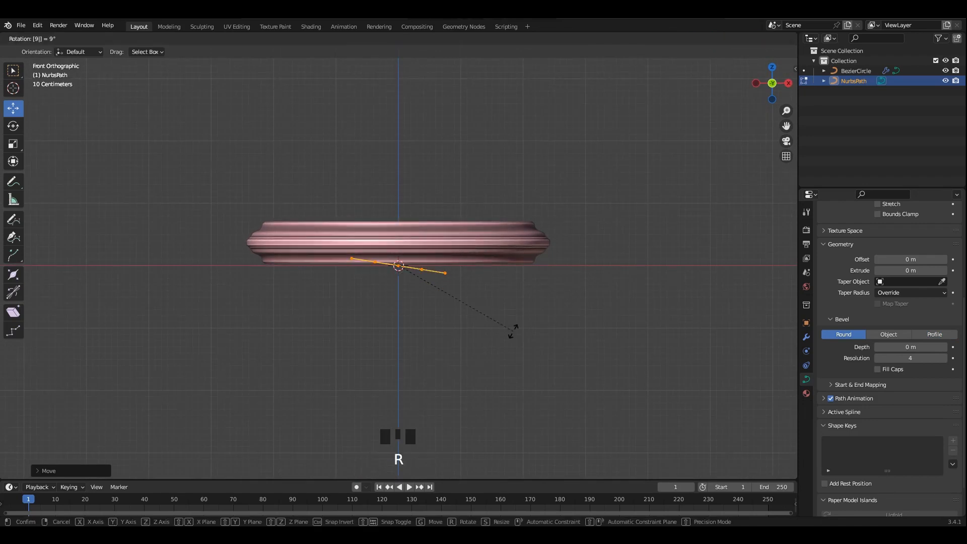
{"action": "type", "text": "90"}
{"action": "key", "text": "Return"}
- Move the upright path's points along X onto the side of the ring
{"action": "key", "text": "Tab"}
{"action": "key", "text": "Tab"}
{"action": "left_click_drag", "start_coordinate": [440, 266], "coordinate": [558, 266]}
{"action": "key", "text": "Tab"}
{"action": "middle_click_drag", "start_coordinate": [479, 242], "coordinate": [478, 287], "text": "alt"}
{"action": "middle_click_drag", "start_coordinate": [478, 287], "coordinate": [434, 272], "text": "shift"}
- Add a Mirror modifier on the X axis to the path
{"action": "left_click", "coordinate": [806, 337]}
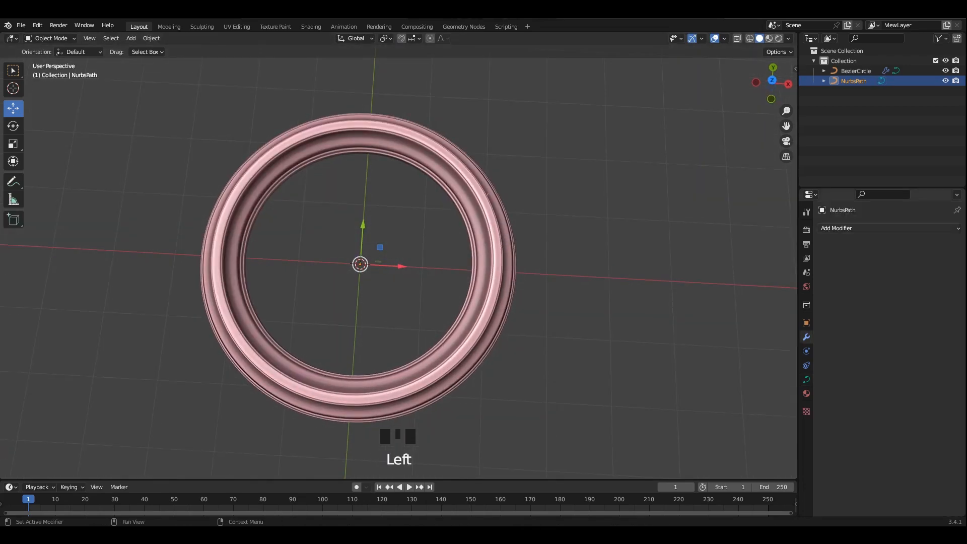
{"action": "left_click", "coordinate": [889, 228]}
{"action": "left_click", "coordinate": [796, 322]}
- Turn on X-ray display and raise the path's selected control points along Z at the ring's side
{"action": "middle_click_drag", "start_coordinate": [453, 327], "coordinate": [448, 277]}
{"action": "key", "text": "Tab"}
{"action": "middle_click_drag", "start_coordinate": [448, 277], "coordinate": [499, 277], "text": "alt"}
{"action": "middle_click_drag", "start_coordinate": [478, 252], "coordinate": [478, 297], "text": "alt"}
{"action": "key", "text": "Tab"}
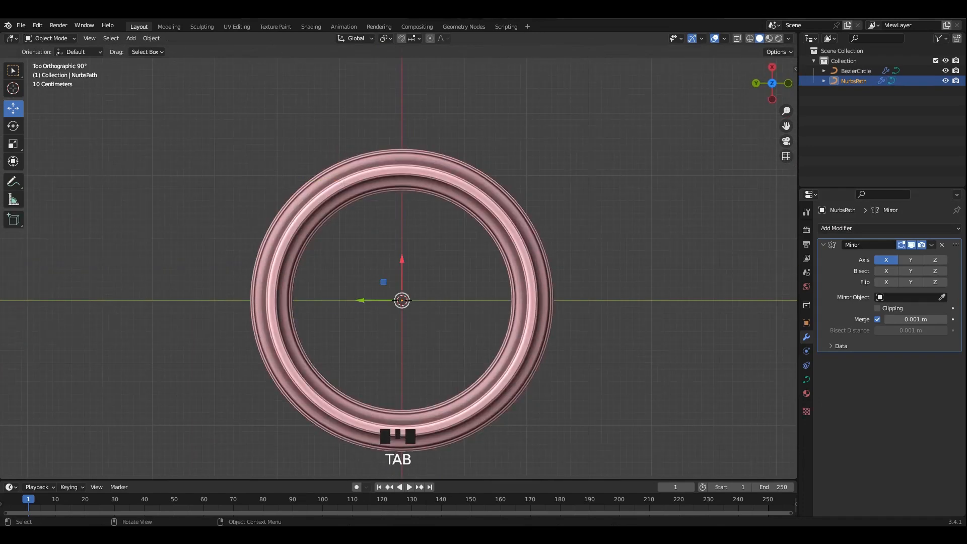
{"action": "key", "text": "Tab"}
{"action": "key", "text": "alt+z"}
{"action": "left_click_drag", "start_coordinate": [335, 180], "coordinate": [403, 181]}
{"action": "middle_click_drag", "start_coordinate": [402, 227], "coordinate": [498, 277], "text": "alt"}
{"action": "left_click_drag", "start_coordinate": [480, 225], "coordinate": [480, 203]}
{"action": "left_click_drag", "start_coordinate": [521, 244], "coordinate": [519, 245]}
{"action": "middle_click_drag", "start_coordinate": [514, 246], "coordinate": [514, 292], "text": "alt"}
{"action": "middle_click_drag", "start_coordinate": [403, 302], "coordinate": [403, 227]}
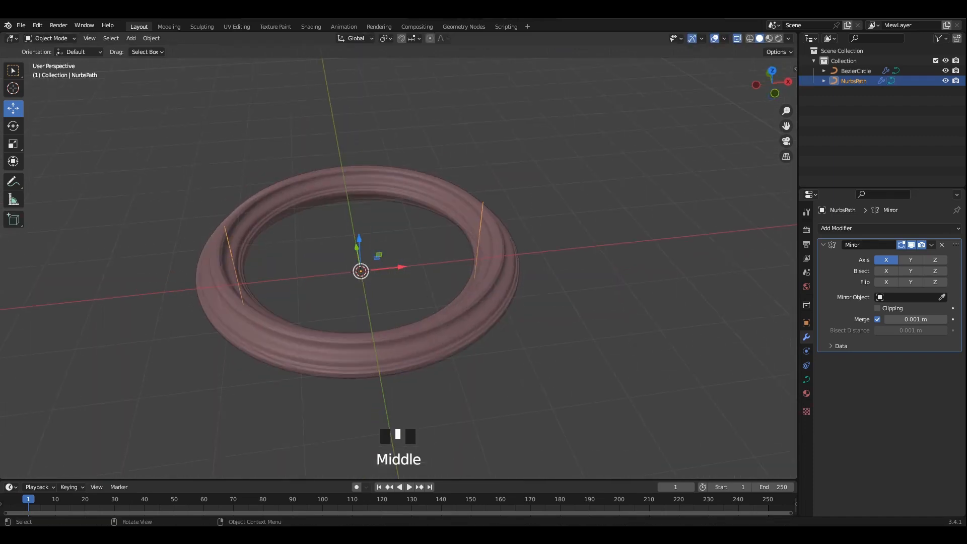
{"action": "key", "text": "Tab"}
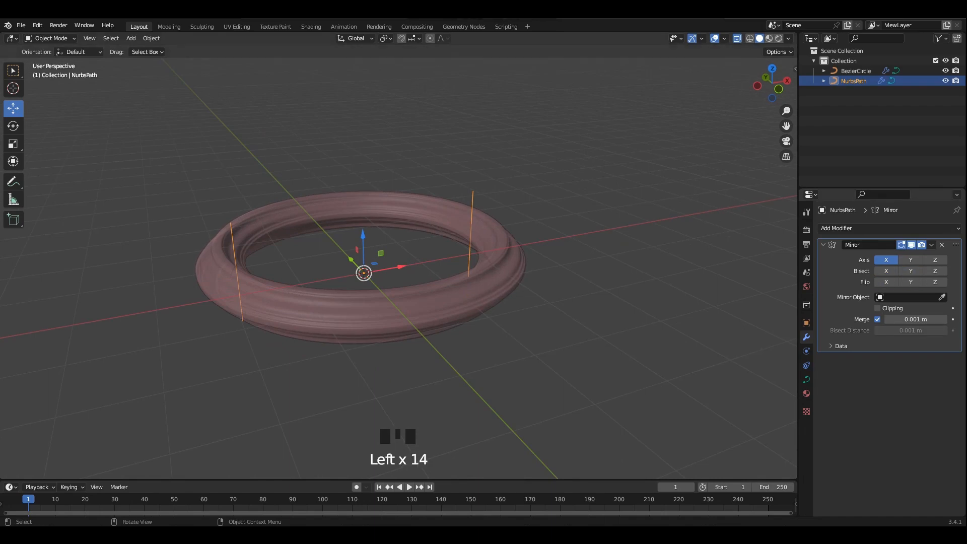
- Examine how the mirrored upright paths sit against the ring from several angles
{"action": "middle_click_drag", "start_coordinate": [453, 282], "coordinate": [503, 282], "text": "alt"}
{"action": "middle_click_drag", "start_coordinate": [504, 282], "coordinate": [543, 262], "text": "alt"}
{"action": "left_click", "coordinate": [562, 302]}
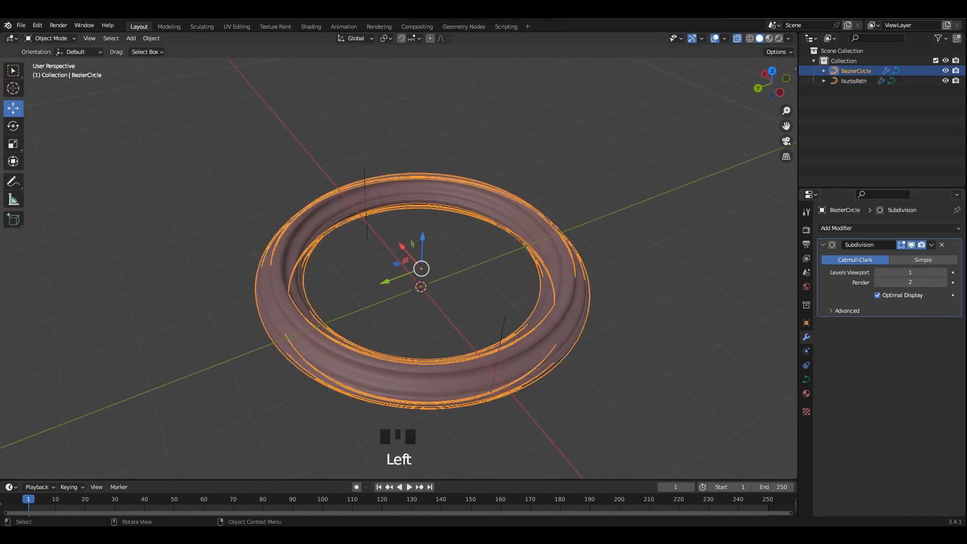
{"action": "key", "text": "Tab"}
{"action": "key", "text": "Tab"}
{"action": "left_click", "coordinate": [500, 348]}
{"action": "key", "text": "Tab"}
{"action": "middle_click_drag", "start_coordinate": [454, 322], "coordinate": [524, 302]}
{"action": "middle_click_drag", "start_coordinate": [433, 302], "coordinate": [634, 333]}
{"action": "key", "text": "Tab"}
- Give the mirrored path a Profile bevel of 0.17 m depth, resolution 19 and the Crown Molding preset
{"action": "left_click", "coordinate": [806, 379]}
{"action": "scroll", "coordinate": [889, 327], "scroll_direction": "down", "scroll_amount": 4}
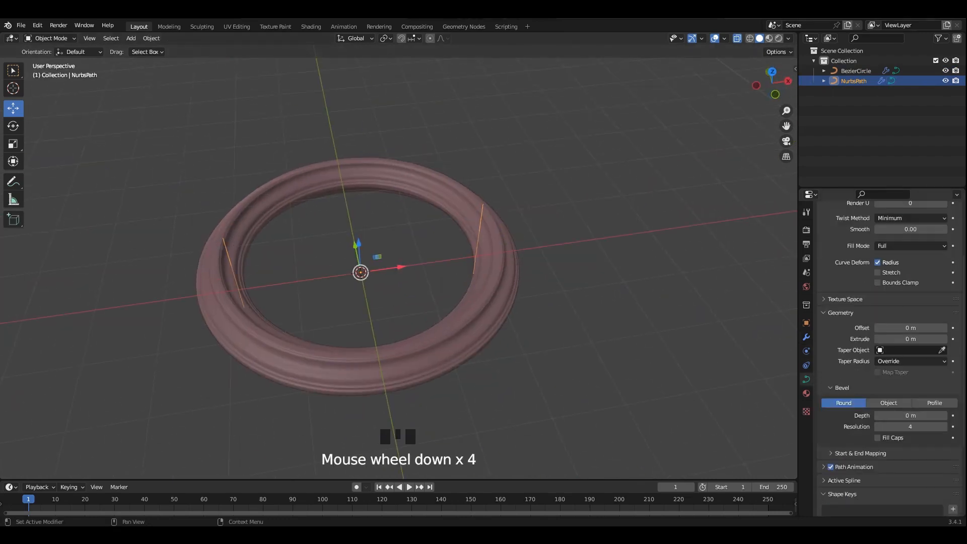
{"action": "middle_click_drag", "start_coordinate": [453, 302], "coordinate": [446, 271], "text": "shift"}
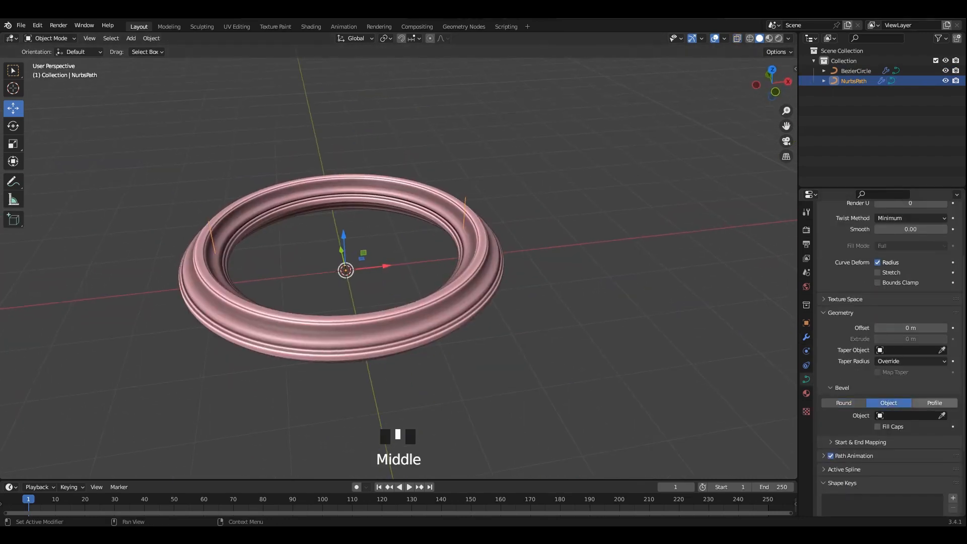
{"action": "left_click", "coordinate": [934, 403]}
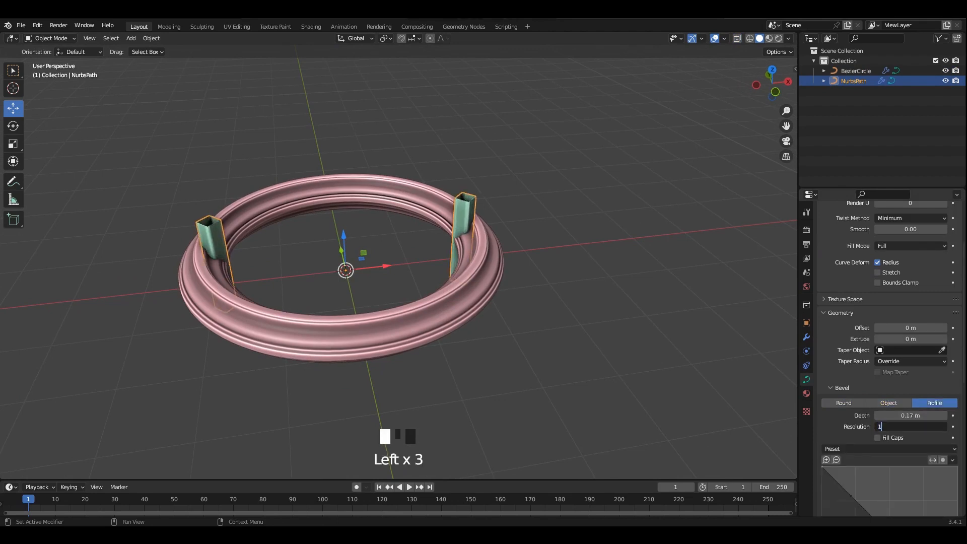
{"action": "scroll", "coordinate": [889, 428], "scroll_direction": "down", "scroll_amount": 2}
{"action": "left_click", "coordinate": [889, 408]}
{"action": "left_click", "coordinate": [921, 448]}
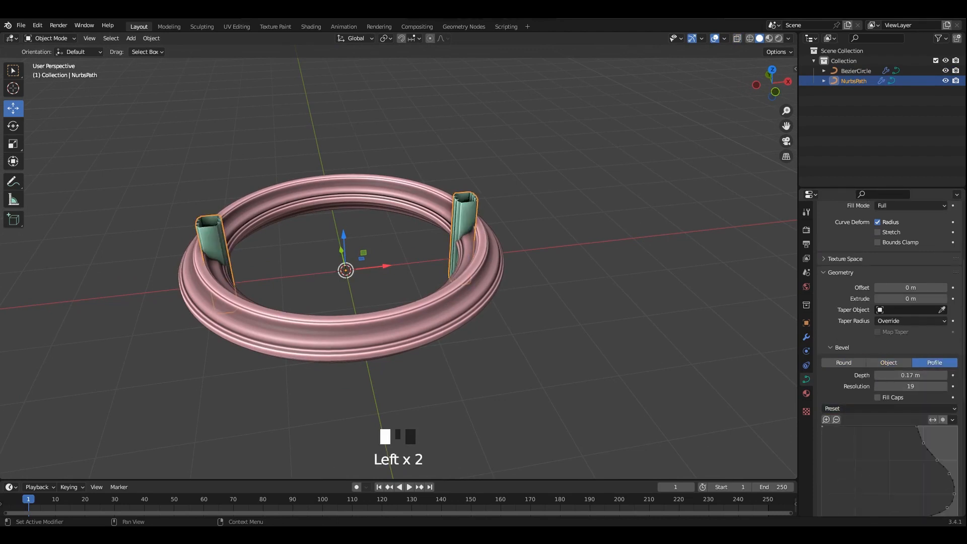
- In front view with X-ray on, nudge all the path's points inward along X and raise them so their base meets the ground line
{"action": "key", "text": "Tab"}
{"action": "key", "text": "a"}
{"action": "middle_click_drag", "start_coordinate": [443, 272], "coordinate": [484, 272], "text": "alt"}
{"action": "middle_click_drag", "start_coordinate": [484, 272], "coordinate": [443, 272], "text": "alt"}
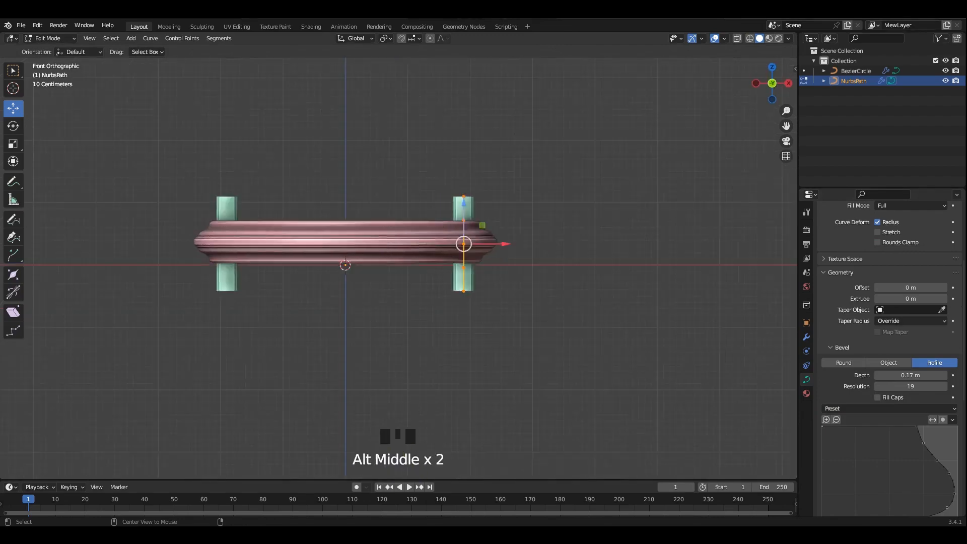
{"action": "key", "text": "alt+z"}
{"action": "left_click_drag", "start_coordinate": [505, 244], "coordinate": [500, 244]}
{"action": "middle_click_drag", "start_coordinate": [500, 243], "coordinate": [412, 244], "text": "shift"}
{"action": "scroll", "coordinate": [412, 243], "scroll_direction": "up", "scroll_amount": 1}
{"action": "left_click_drag", "start_coordinate": [367, 200], "coordinate": [367, 168]}
- Lower the ring slightly along Z so its underside rests on the ground line
{"action": "key", "text": "Tab"}
{"action": "left_click", "coordinate": [322, 235]}
{"action": "scroll", "coordinate": [282, 222], "scroll_direction": "up", "scroll_amount": 2}
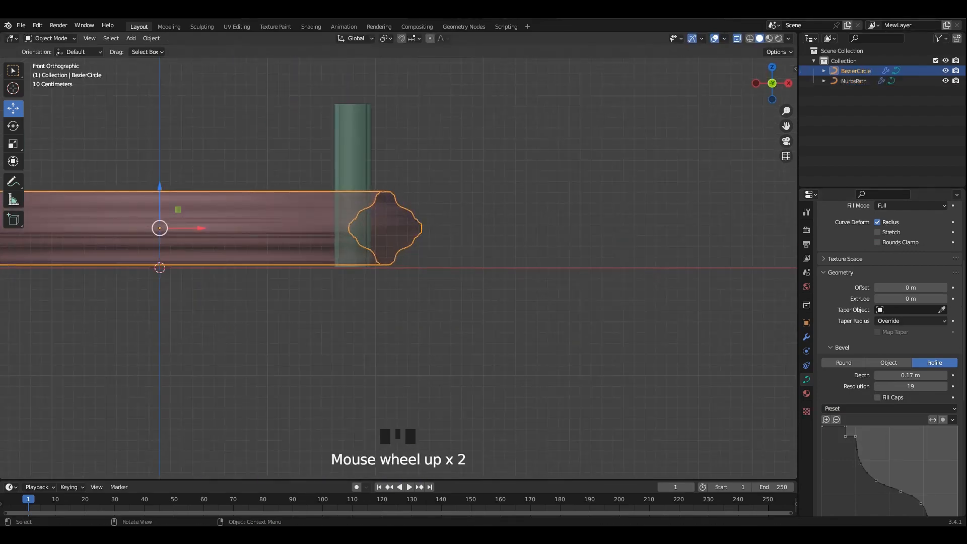
{"action": "left_click_drag", "start_coordinate": [159, 188], "coordinate": [160, 190]}
- Shift the path slightly inward and bend its upper control points outward over the ring's cross-section
{"action": "left_click", "coordinate": [354, 156]}
{"action": "key", "text": "Tab"}
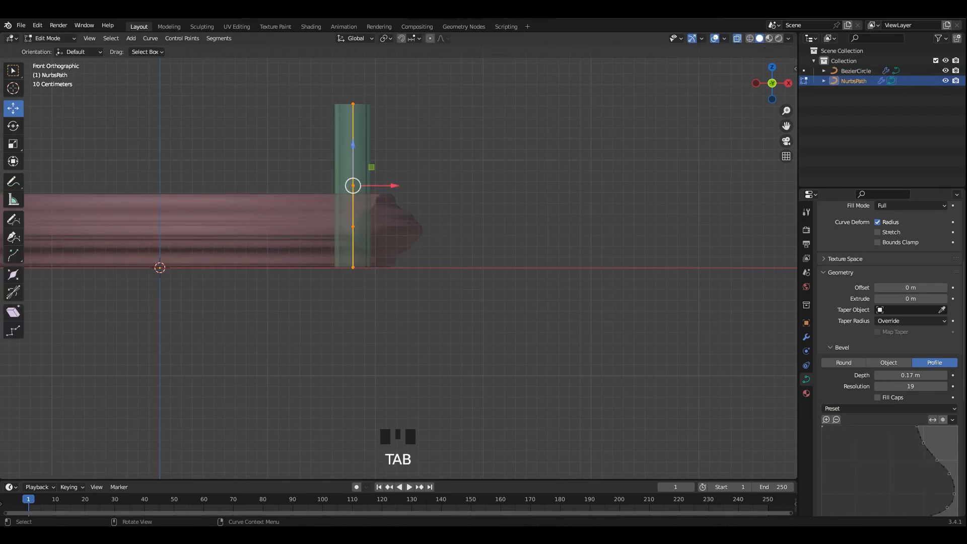
{"action": "left_click_drag", "start_coordinate": [394, 186], "coordinate": [387, 186]}
{"action": "left_click_drag", "start_coordinate": [345, 104], "coordinate": [455, 187]}
{"action": "left_click", "coordinate": [344, 145]}
{"action": "scroll", "coordinate": [383, 152], "scroll_direction": "up", "scroll_amount": 2}
{"action": "left_click", "coordinate": [480, 154]}
{"action": "left_click_drag", "start_coordinate": [479, 155], "coordinate": [460, 195]}
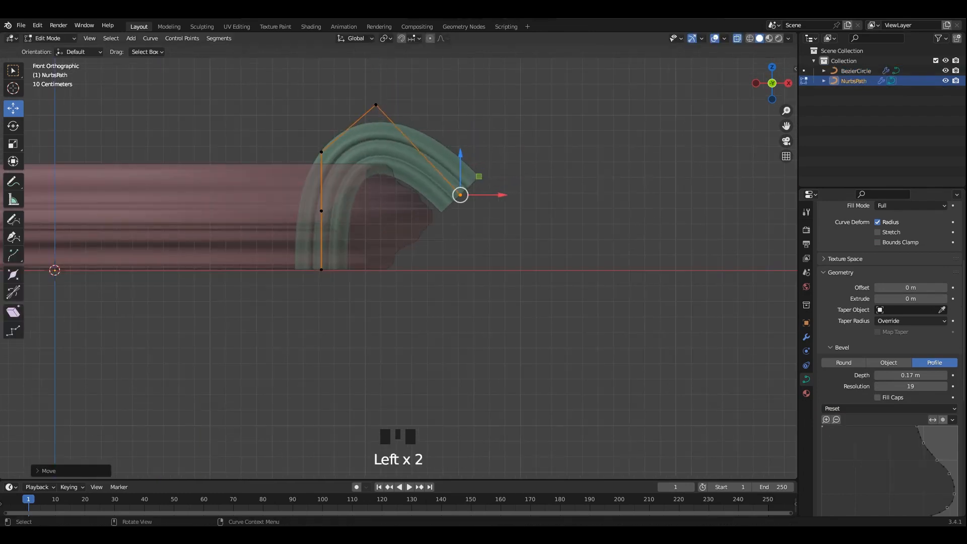
- Reposition the path's upper and inner control points to round the arch over the ring
{"action": "left_click", "coordinate": [376, 106]}
{"action": "left_click_drag", "start_coordinate": [376, 106], "coordinate": [414, 128]}
{"action": "left_click_drag", "start_coordinate": [322, 152], "coordinate": [333, 136]}
{"action": "left_click_drag", "start_coordinate": [349, 175], "coordinate": [308, 229]}
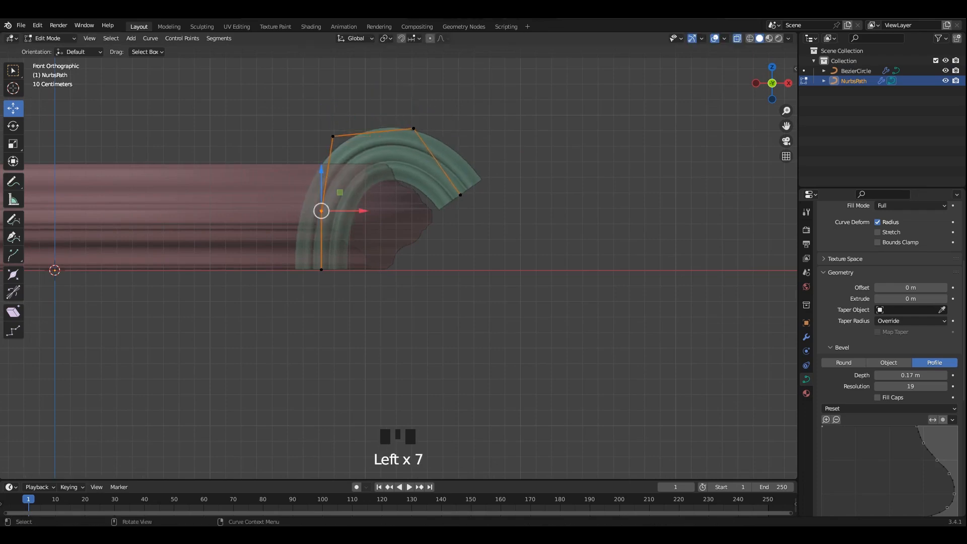
{"action": "left_click_drag", "start_coordinate": [321, 170], "coordinate": [321, 150]}
{"action": "left_click_drag", "start_coordinate": [363, 190], "coordinate": [361, 190]}
{"action": "left_click", "coordinate": [414, 128]}
{"action": "left_click_drag", "start_coordinate": [413, 129], "coordinate": [440, 132]}
- Nudge the path's outer end point inward and extrude it straight down to the ground line
{"action": "left_click", "coordinate": [457, 202]}
{"action": "left_click_drag", "start_coordinate": [458, 202], "coordinate": [454, 203]}
{"action": "key", "text": "e"}
{"action": "right_click", "coordinate": [467, 265]}
{"action": "left_click_drag", "start_coordinate": [454, 163], "coordinate": [454, 194]}
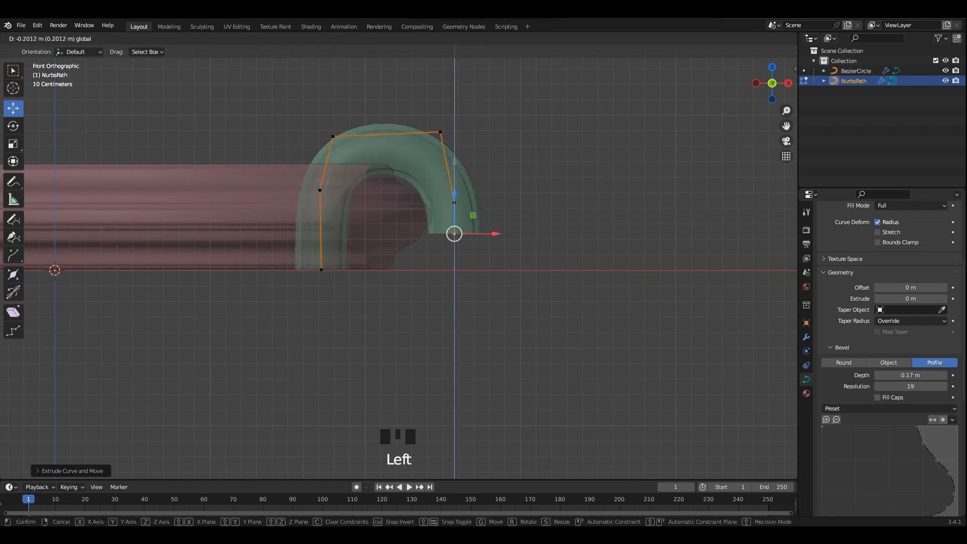
{"action": "left_click", "coordinate": [454, 265]}
- Fine-tune the arch's outer control points along X and Z, then switch to top view with X-ray off
{"action": "left_click", "coordinate": [454, 203]}
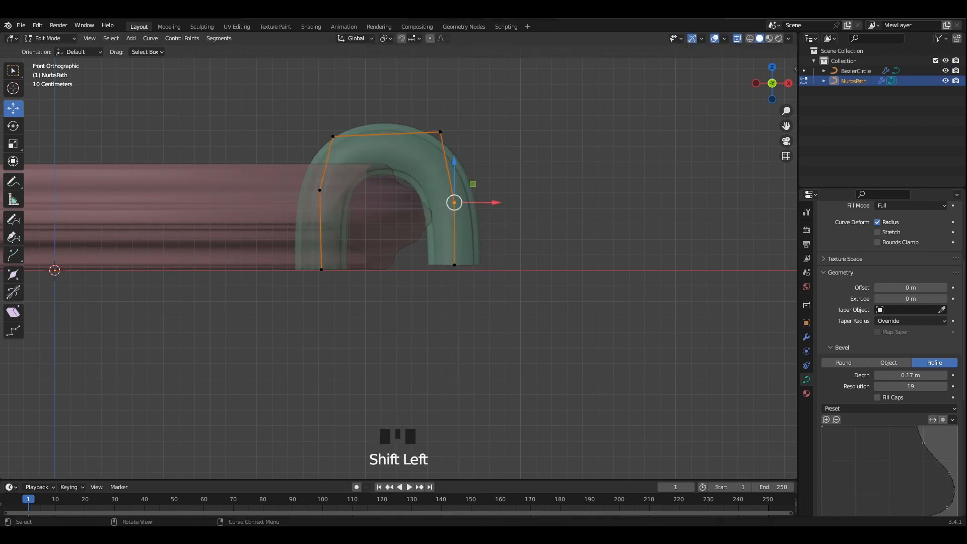
{"action": "left_click_drag", "start_coordinate": [454, 265], "coordinate": [455, 271]}
{"action": "left_click_drag", "start_coordinate": [495, 202], "coordinate": [499, 202]}
{"action": "left_click", "coordinate": [440, 132]}
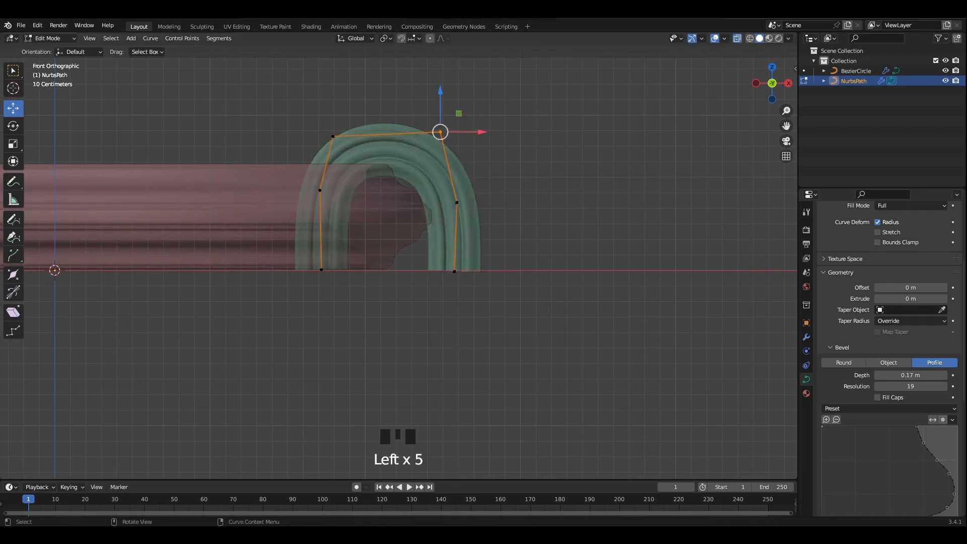
{"action": "left_click_drag", "start_coordinate": [481, 132], "coordinate": [484, 132]}
{"action": "middle_click_drag", "start_coordinate": [484, 132], "coordinate": [449, 121], "text": "alt"}
{"action": "key", "text": "Tab"}
{"action": "key", "text": "alt+z"}
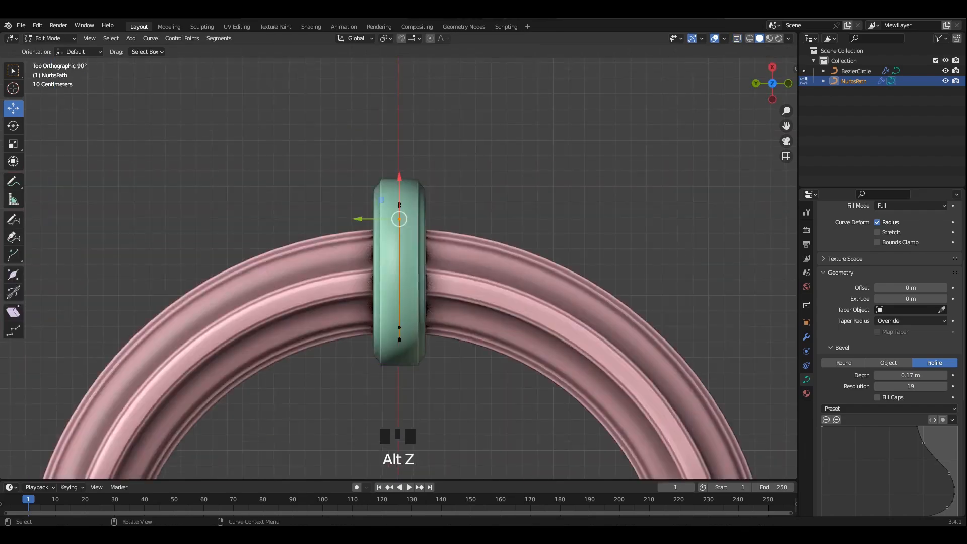
{"action": "middle_click_drag", "start_coordinate": [494, 161], "coordinate": [534, 222]}
{"action": "key", "text": "s"}
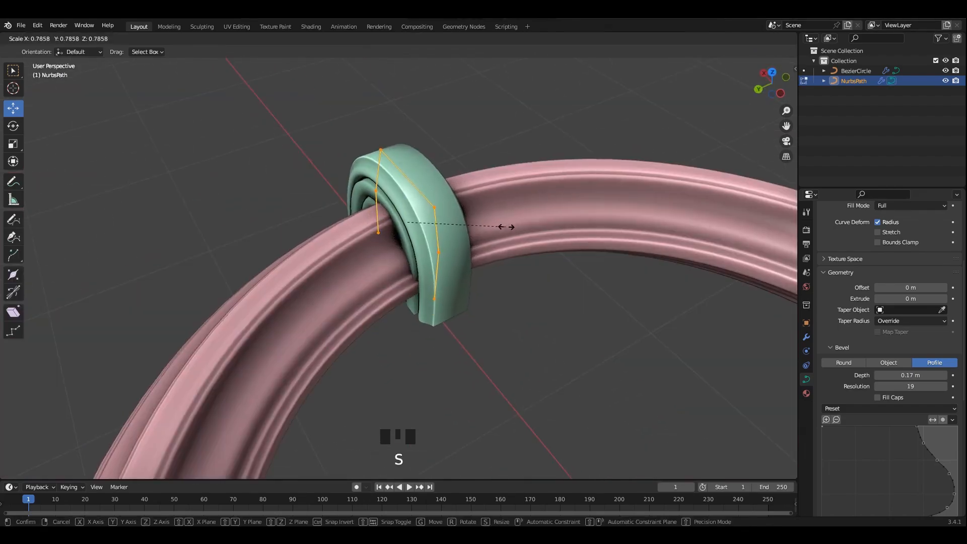
{"action": "right_click", "coordinate": [505, 227]}
{"action": "key", "text": "Tab"}
- Change the arch's Profile bevel preset to Cornice Molding after trying Support Loops
{"action": "left_click", "coordinate": [891, 363]}
{"action": "left_click", "coordinate": [932, 362]}
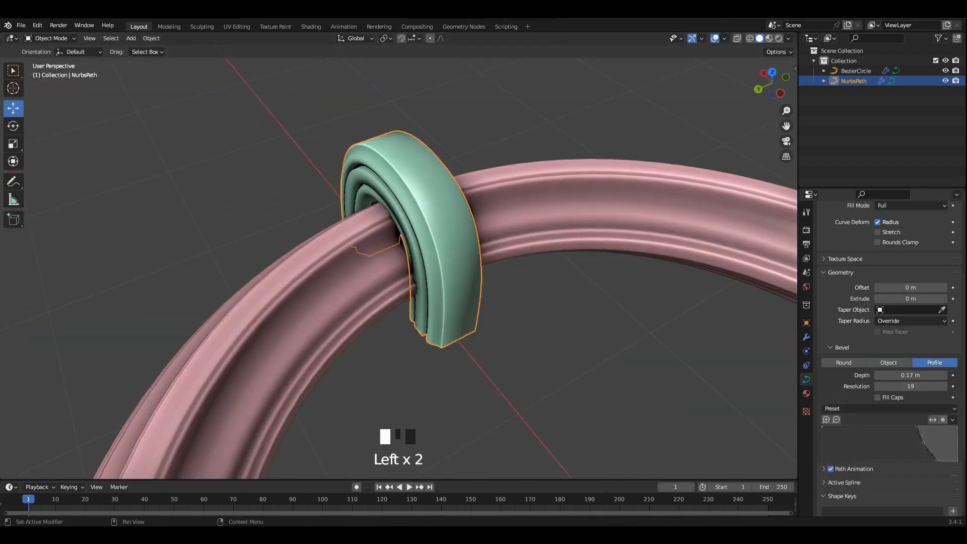
{"action": "left_click", "coordinate": [890, 408]}
{"action": "left_click", "coordinate": [888, 430]}
{"action": "left_click", "coordinate": [916, 408]}
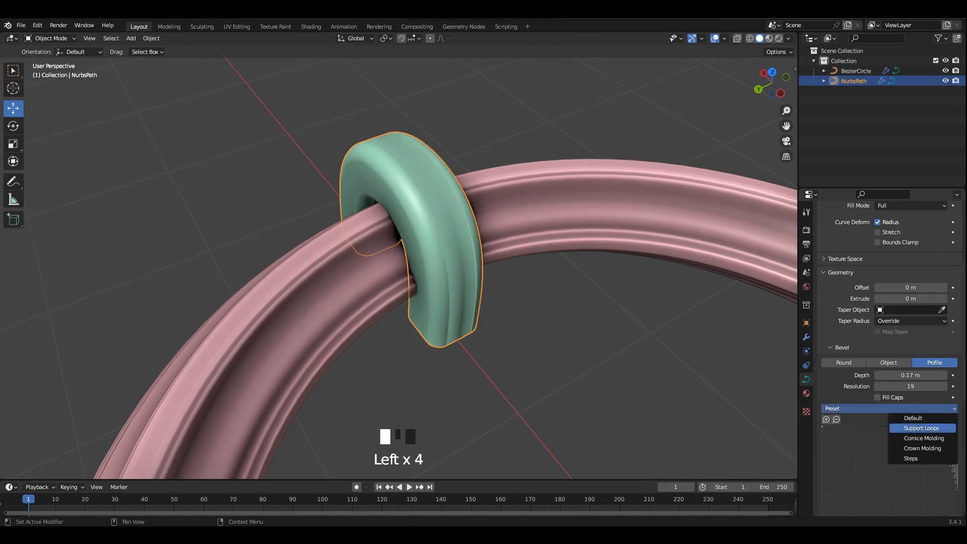
{"action": "left_click", "coordinate": [920, 438]}
- In top view, move all the arch's control points along Y to one side of the centre line
{"action": "mouse_move", "coordinate": [504, 252]}
{"action": "middle_mouse_down", "text": "alt"}
{"action": "mouse_move", "coordinate": [503, 221]}
{"action": "mouse_move", "coordinate": [503, 257]}
{"action": "middle_mouse_up", "text": "alt"}
{"action": "key", "text": "Tab"}
{"action": "middle_click_drag", "start_coordinate": [403, 297], "coordinate": [433, 202], "text": "shift"}
{"action": "scroll", "coordinate": [433, 201], "scroll_direction": "up", "scroll_amount": 1}
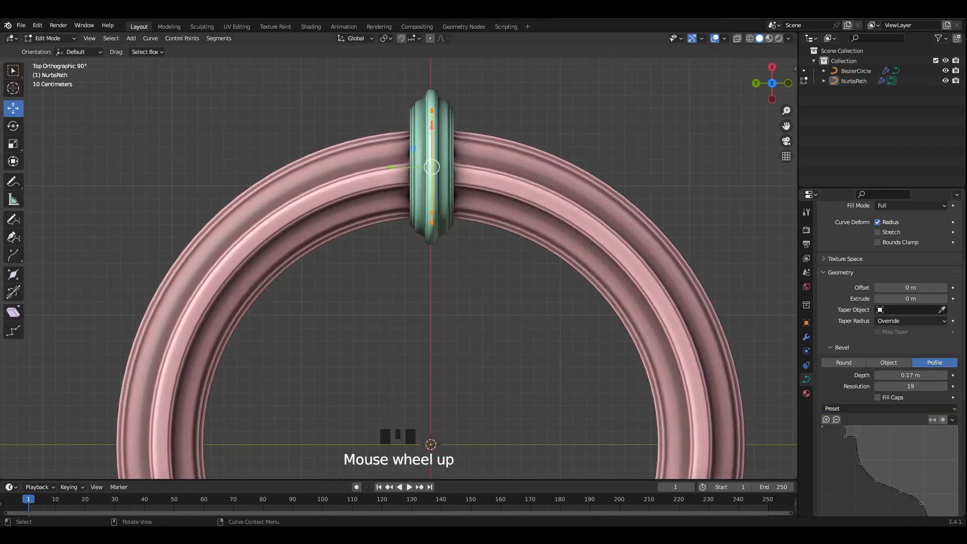
{"action": "left_click_drag", "start_coordinate": [391, 167], "coordinate": [368, 166]}
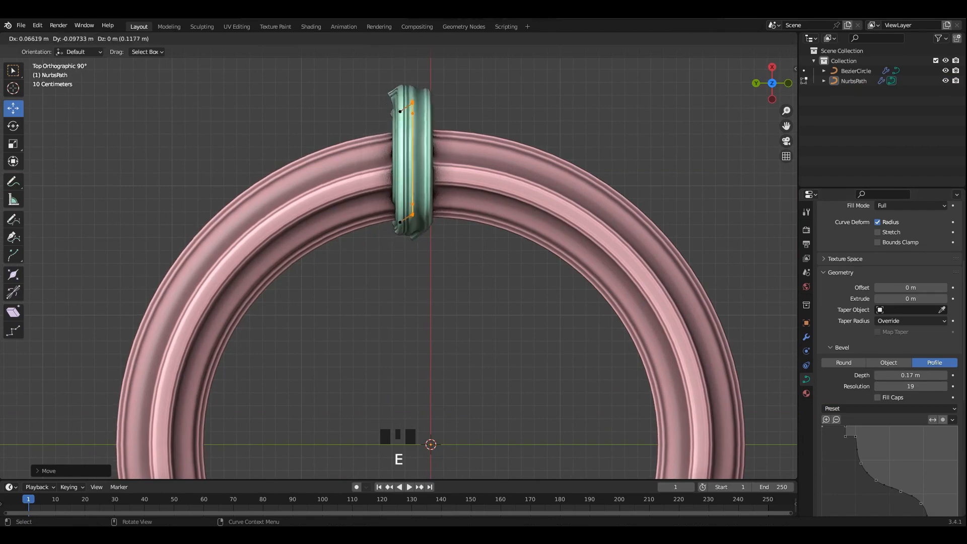
{"action": "key", "text": "Escape"}
{"action": "key", "text": "z"}
{"action": "scroll", "coordinate": [397, 267], "scroll_direction": "up", "scroll_amount": 2}
{"action": "key", "text": "shift+z"}
{"action": "scroll", "coordinate": [398, 266], "scroll_direction": "down", "scroll_amount": 2}
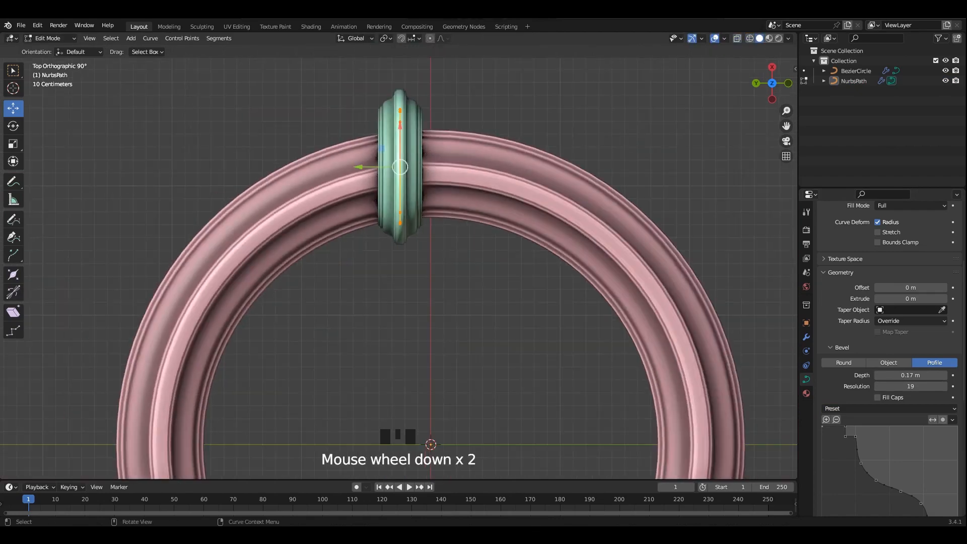
- Rotate the arch in top view to follow the ring's radial direction and adjust its position on the ring
{"action": "key", "text": "r"}
{"action": "left_click", "coordinate": [545, 240]}
{"action": "left_click_drag", "start_coordinate": [359, 166], "coordinate": [350, 167]}
{"action": "left_click_drag", "start_coordinate": [390, 126], "coordinate": [391, 127]}
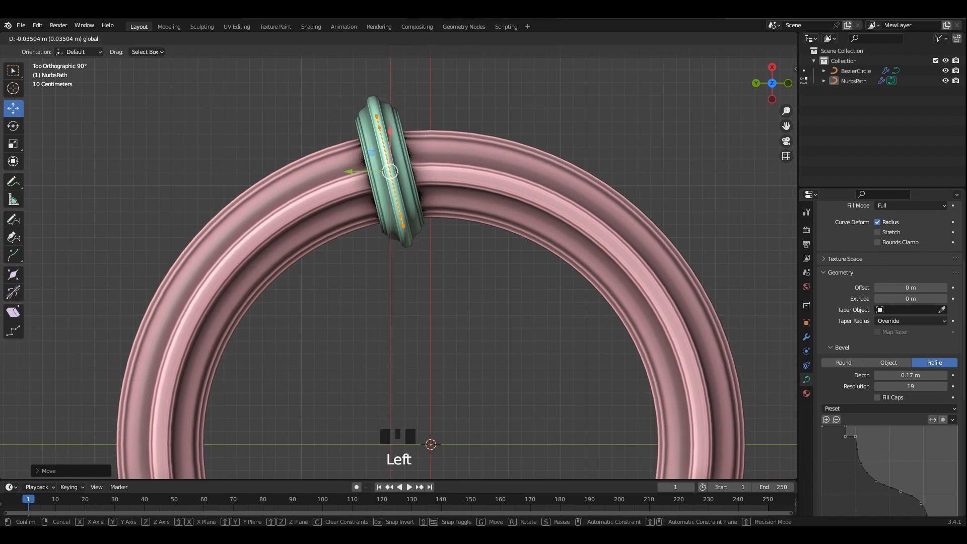
{"action": "left_click_drag", "start_coordinate": [349, 169], "coordinate": [392, 169]}
- Duplicate the tilted arch onto the other side of the centre line and rotate the copy to the opposite tilt
{"action": "key", "text": "shift+d"}
{"action": "left_click", "coordinate": [486, 206]}
{"action": "key", "text": "r"}
{"action": "left_click", "coordinate": [527, 220]}
{"action": "key", "text": "r"}
{"action": "left_click", "coordinate": [577, 153]}
- Fine-tune the positions of the two tilted arches so they sit evenly around the X axis line
{"action": "key", "text": "a"}
{"action": "scroll", "coordinate": [431, 217], "scroll_direction": "up", "scroll_amount": 4}
{"action": "middle_click_drag", "start_coordinate": [431, 216], "coordinate": [470, 253], "text": "shift"}
{"action": "key", "text": "l"}
{"action": "left_click_drag", "start_coordinate": [489, 120], "coordinate": [489, 119]}
{"action": "key", "text": "a"}
{"action": "middle_click_drag", "start_coordinate": [469, 166], "coordinate": [460, 179], "text": "shift"}
{"action": "left_click_drag", "start_coordinate": [374, 172], "coordinate": [374, 172]}
{"action": "scroll", "coordinate": [393, 242], "scroll_direction": "down", "scroll_amount": 4}
- Leave curve editing and save the file
{"action": "key", "text": "Tab"}
{"action": "left_click", "coordinate": [393, 348]}
{"action": "scroll", "coordinate": [396, 176], "scroll_direction": "down", "scroll_amount": 5}
{"action": "scroll", "coordinate": [383, 398], "scroll_direction": "up", "scroll_amount": 2}
{"action": "key", "text": "ctrl+s"}
{"action": "middle_click_drag", "start_coordinate": [405, 154], "coordinate": [399, 239], "text": "shift"}
{"action": "scroll", "coordinate": [399, 240], "scroll_direction": "up", "scroll_amount": 1}
- Duplicate one tilted arch, move the copy between the two arches and rotate it nearly parallel to the X axis
{"action": "key", "text": "Tab"}
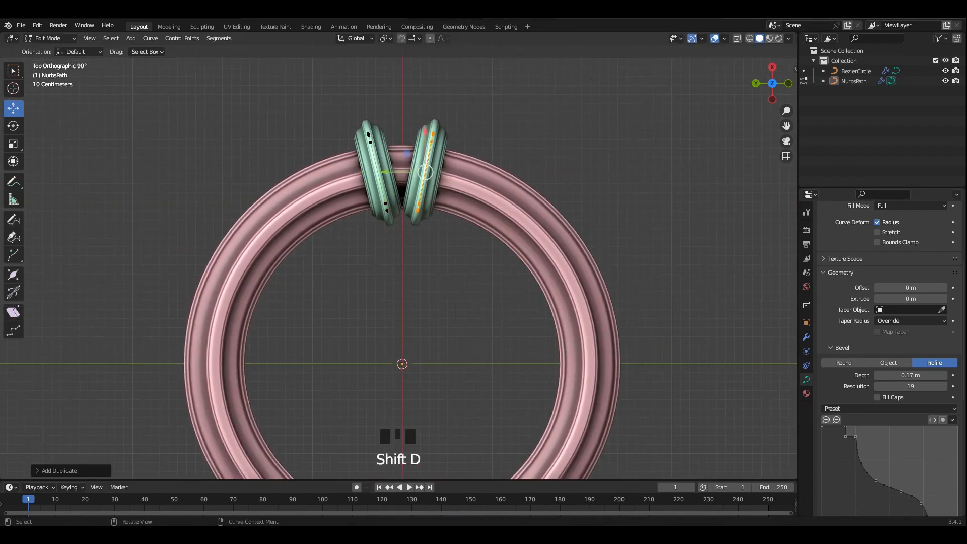
{"action": "scroll", "coordinate": [426, 166], "scroll_direction": "up", "scroll_amount": 5}
{"action": "middle_click_drag", "start_coordinate": [425, 146], "coordinate": [429, 267], "text": "shift"}
{"action": "left_click_drag", "start_coordinate": [426, 168], "coordinate": [386, 168]}
{"action": "key", "text": "r"}
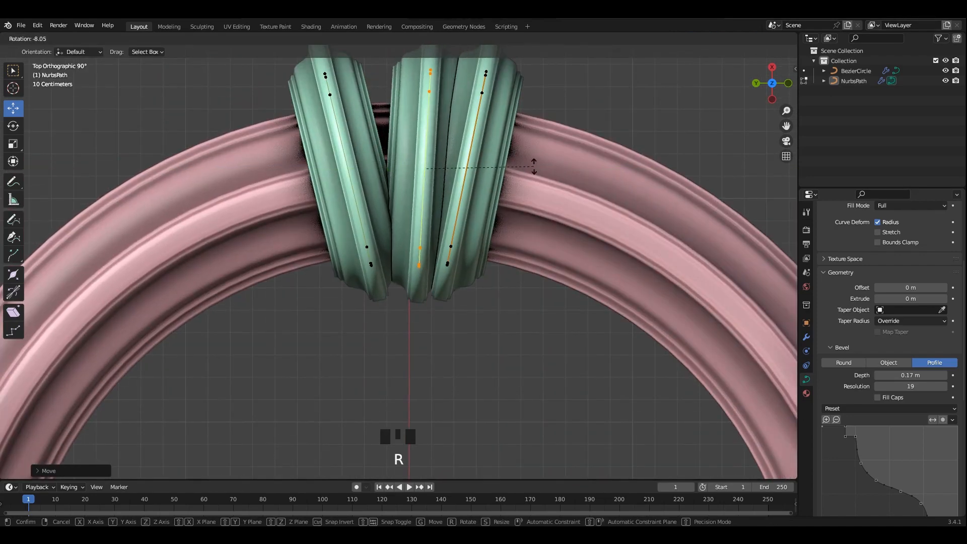
{"action": "left_click", "coordinate": [534, 164]}
- Centre the middle arch on the X axis line and flatten its points along Y to straighten it
{"action": "key", "text": "alt+z"}
{"action": "middle_click_drag", "start_coordinate": [453, 169], "coordinate": [434, 256], "text": "shift"}
{"action": "scroll", "coordinate": [434, 256], "scroll_direction": "up", "scroll_amount": 1}
{"action": "left_click_drag", "start_coordinate": [365, 254], "coordinate": [348, 255]}
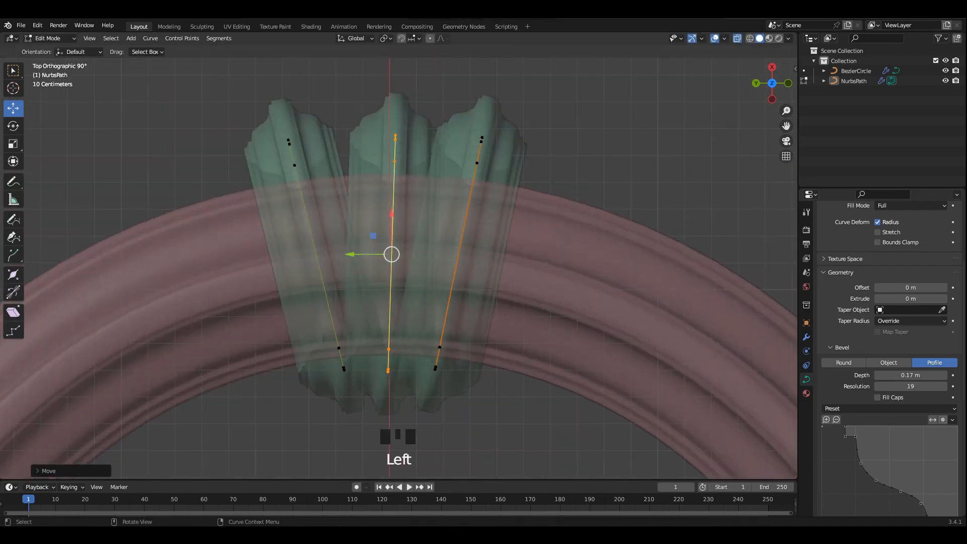
{"action": "key", "text": "s"}
{"action": "key", "text": "x"}
{"action": "key", "text": "y"}
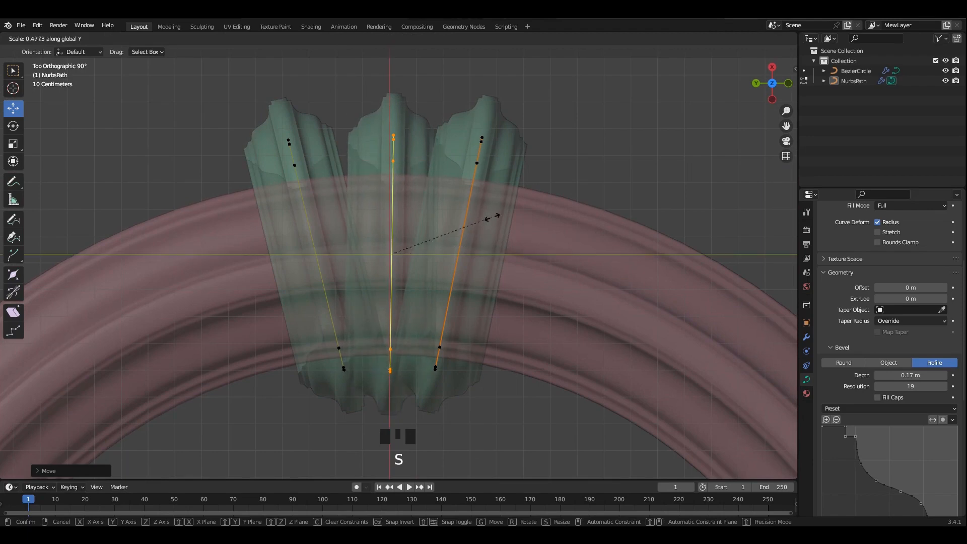
{"action": "key", "text": "Return"}
- Turn off X-ray and move the middle arch about 0.2 m outward along X
{"action": "key", "text": "alt+z"}
{"action": "left_click_drag", "start_coordinate": [392, 214], "coordinate": [392, 161]}
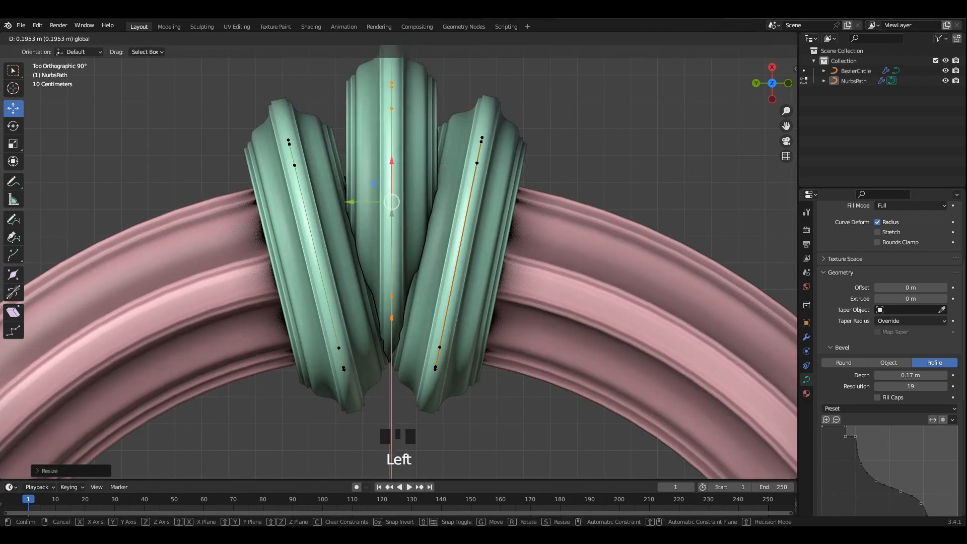
- In front view, pull the middle arch's outer end up and outward and shrink its radius to a sharp point
{"action": "key", "text": "Tab"}
{"action": "key", "text": "Tab"}
{"action": "key", "text": "Tab"}
{"action": "scroll", "coordinate": [392, 227], "scroll_direction": "down", "scroll_amount": 3}
{"action": "key", "text": "KP_1"}
{"action": "key", "text": "alt+z"}
{"action": "middle_click_drag", "start_coordinate": [491, 248], "coordinate": [445, 260], "text": "shift"}
{"action": "left_click_drag", "start_coordinate": [445, 260], "coordinate": [507, 166]}
{"action": "left_click", "coordinate": [521, 176]}
{"action": "key", "text": "alt+s"}
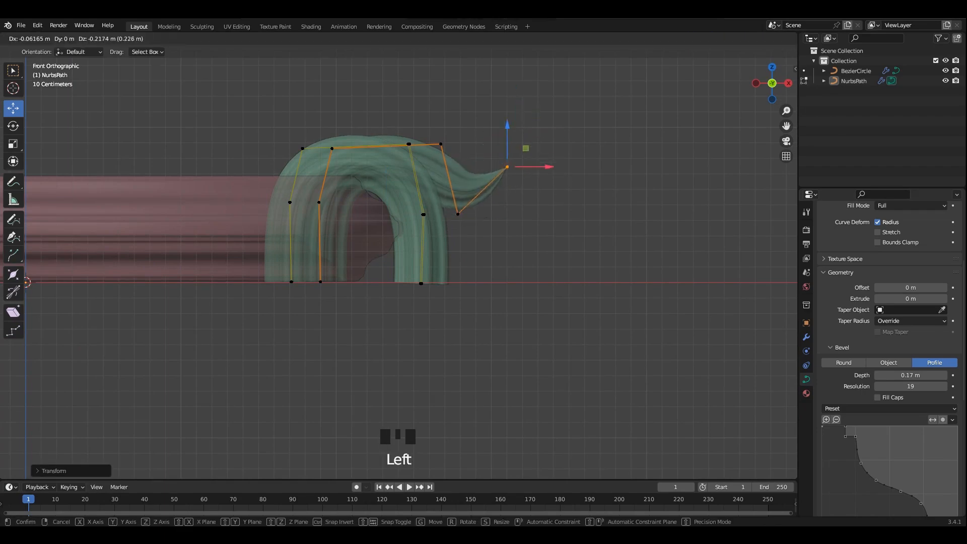
- Fatten the middle arch's control points near its outer bend to form a bulging petal, viewed from the top
{"action": "middle_click_drag", "start_coordinate": [507, 202], "coordinate": [443, 201], "text": "alt"}
{"action": "middle_click_drag", "start_coordinate": [443, 202], "coordinate": [373, 182], "text": "alt"}
{"action": "key", "text": "alt+z"}
{"action": "left_click", "coordinate": [356, 144]}
{"action": "middle_click_drag", "start_coordinate": [356, 146], "coordinate": [312, 148], "text": "alt"}
{"action": "middle_click_drag", "start_coordinate": [322, 171], "coordinate": [325, 126], "text": "alt"}
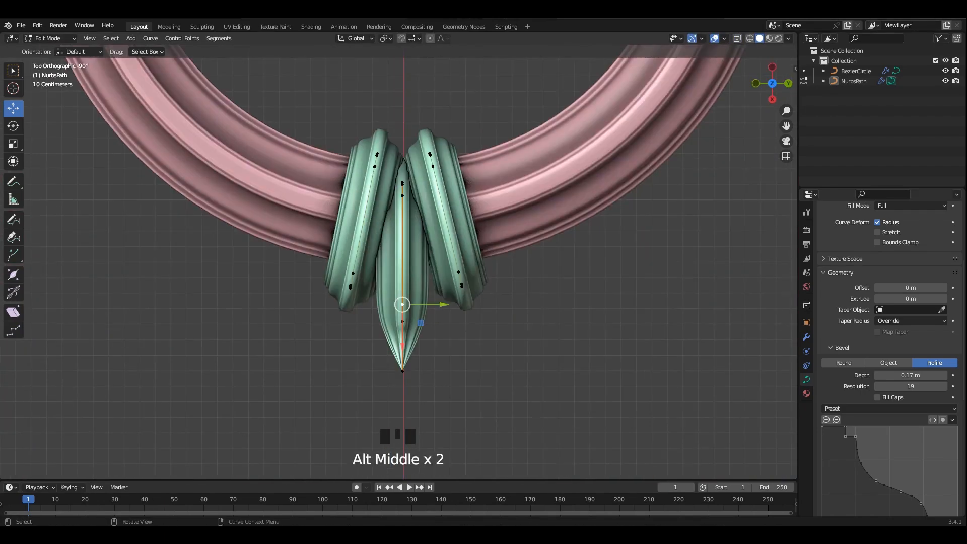
{"action": "left_click", "coordinate": [619, 227]}
{"action": "middle_click_drag", "start_coordinate": [493, 283], "coordinate": [492, 242], "text": "shift"}
{"action": "key", "text": "alt+s"}
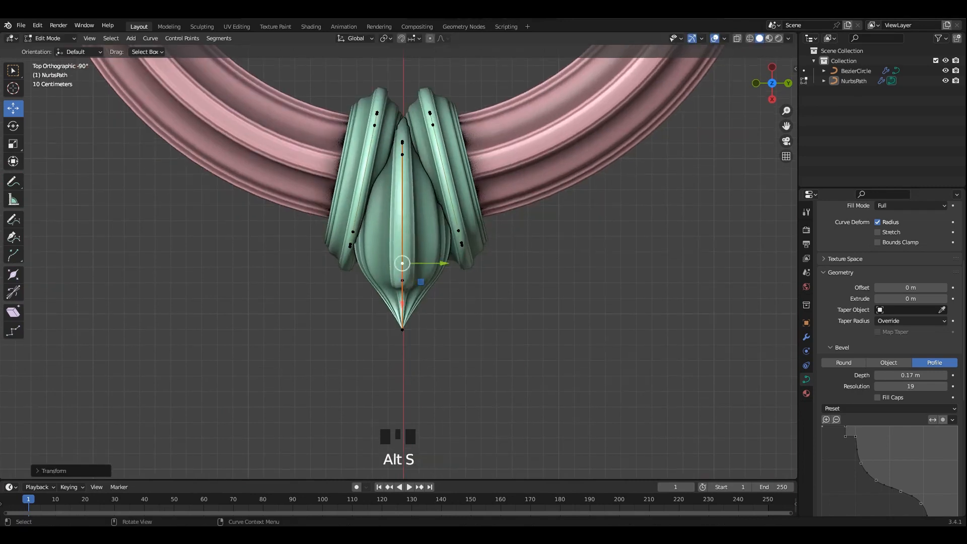
- Move the petal's tip and the control point next to it farther outward along X
{"action": "middle_click_drag", "start_coordinate": [402, 368], "coordinate": [385, 324], "text": "shift"}
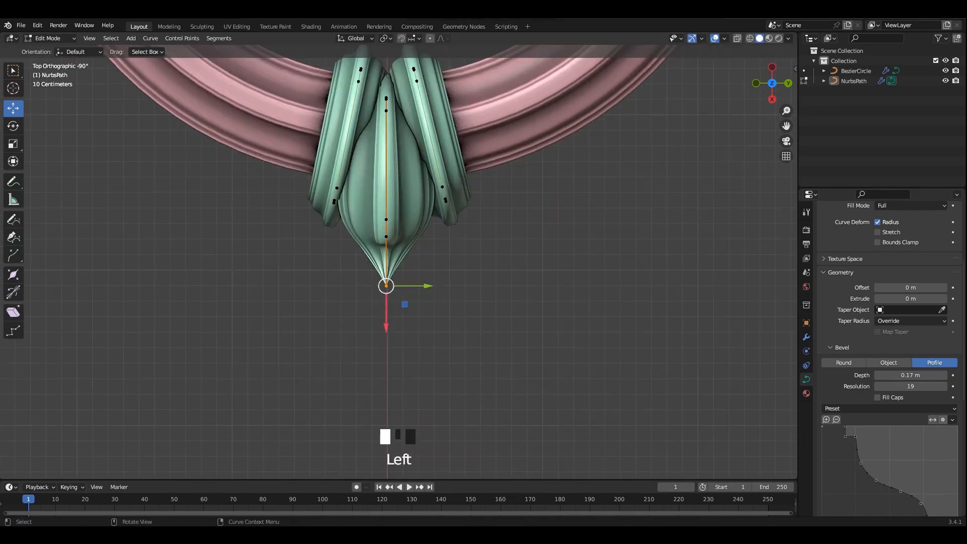
{"action": "left_click_drag", "start_coordinate": [386, 326], "coordinate": [386, 361]}
{"action": "left_click_drag", "start_coordinate": [386, 236], "coordinate": [386, 257]}
{"action": "middle_click_drag", "start_coordinate": [386, 256], "coordinate": [397, 282], "text": "shift"}
{"action": "scroll", "coordinate": [403, 297], "scroll_direction": "down", "scroll_amount": 3}
{"action": "scroll", "coordinate": [403, 297], "scroll_direction": "up", "scroll_amount": 2}
- Fatten the petal's radius at its middle control point by a factor of about 1.36
{"action": "key", "text": "Tab"}
{"action": "left_click", "coordinate": [373, 272]}
{"action": "key", "text": "Tab"}
{"action": "left_click_drag", "start_coordinate": [389, 323], "coordinate": [389, 322]}
{"action": "key", "text": "alt+s"}
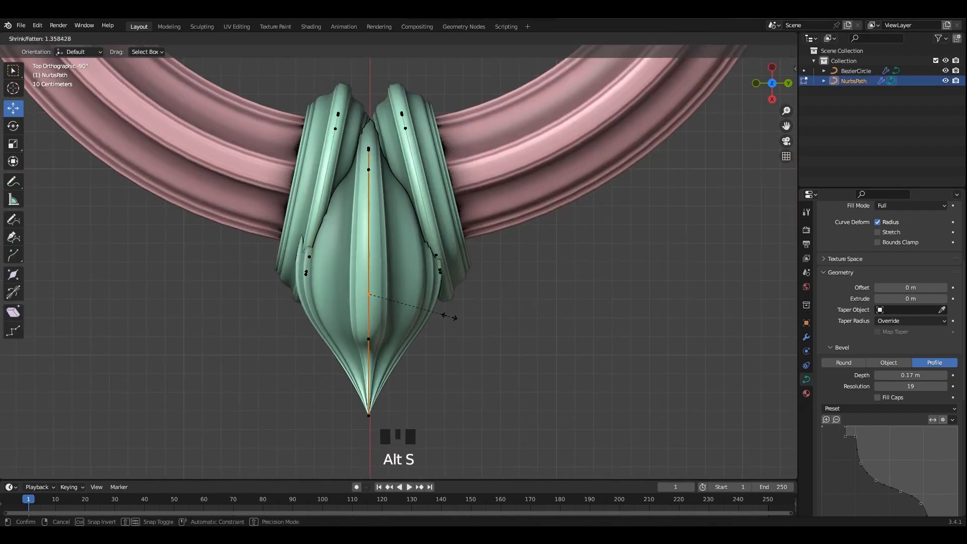
{"action": "left_click", "coordinate": [450, 316]}
- Move a petal control point outward along X to smooth the taper, then select the points near the tip
{"action": "middle_click_drag", "start_coordinate": [370, 340], "coordinate": [369, 317], "text": "shift"}
{"action": "left_click_drag", "start_coordinate": [367, 355], "coordinate": [368, 373]}
{"action": "left_click_drag", "start_coordinate": [428, 431], "coordinate": [322, 259]}
{"action": "middle_click_drag", "start_coordinate": [327, 271], "coordinate": [328, 252], "text": "alt"}
{"action": "mouse_move", "coordinate": [329, 252]}
{"action": "middle_mouse_down", "text": "alt"}
{"action": "mouse_move", "coordinate": [358, 254]}
{"action": "mouse_move", "coordinate": [332, 255]}
{"action": "middle_mouse_up", "text": "alt"}
{"action": "middle_click_drag", "start_coordinate": [353, 272], "coordinate": [353, 252], "text": "alt"}
- Move one side arch outward along Y away from the petal and rotate it to a steeper tilt
{"action": "key", "text": "Tab"}
{"action": "left_click", "coordinate": [564, 192]}
{"action": "middle_click_drag", "start_coordinate": [503, 252], "coordinate": [478, 191], "text": "shift"}
{"action": "key", "text": "Tab"}
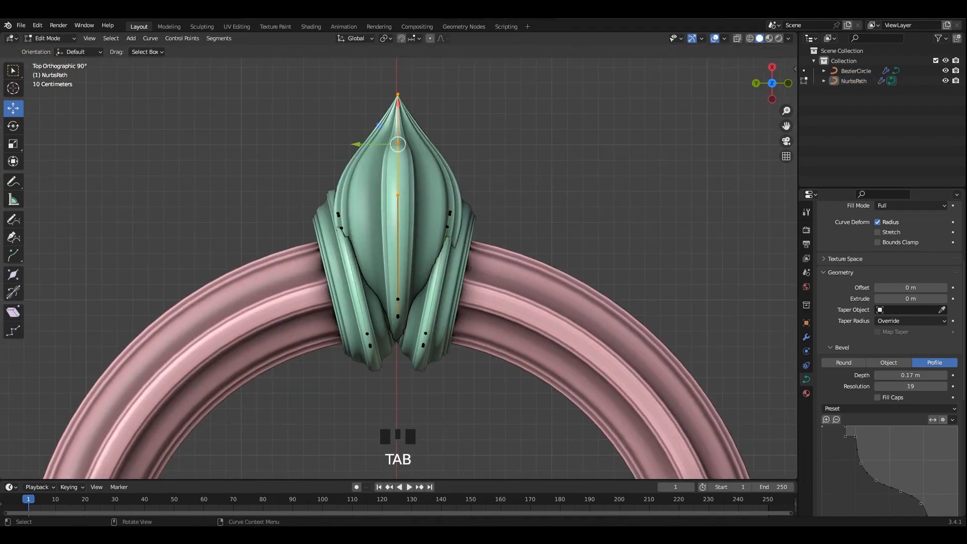
{"action": "left_click_drag", "start_coordinate": [436, 279], "coordinate": [449, 279]}
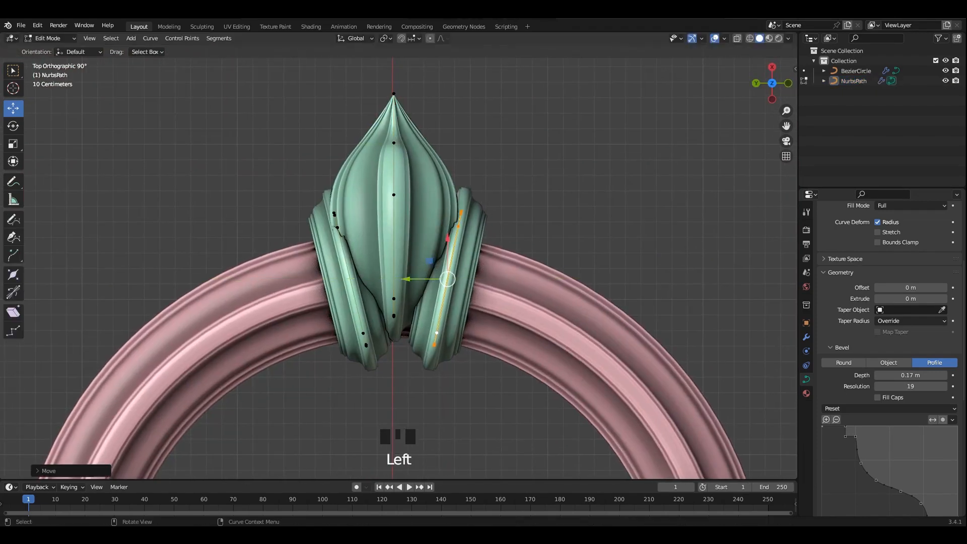
{"action": "key", "text": "r"}
{"action": "left_click", "coordinate": [559, 305]}
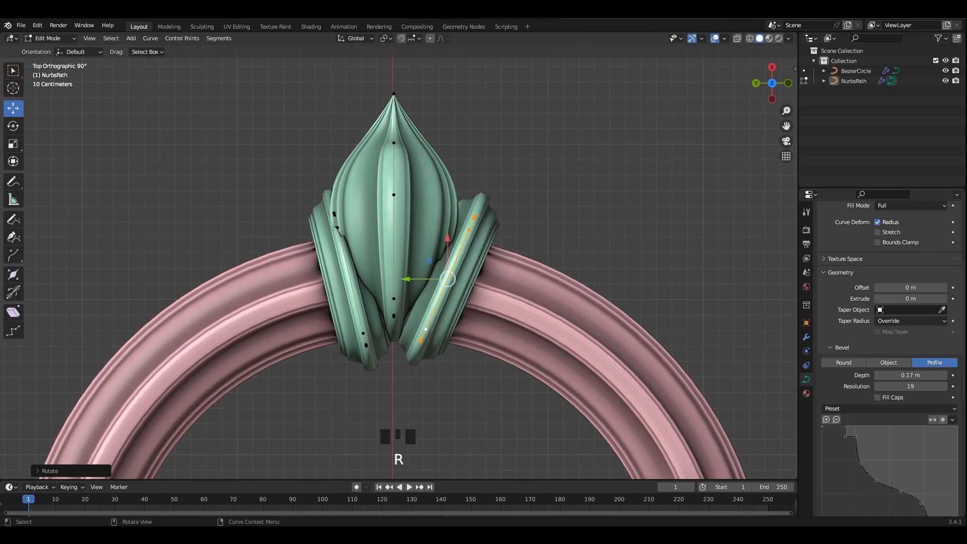
- Rotate the opposite side arch to a matching tilt of about -7° and move it about 0.09 m outward along Y
{"action": "middle_click_drag", "start_coordinate": [459, 363], "coordinate": [450, 362], "text": "shift"}
{"action": "key", "text": "r"}
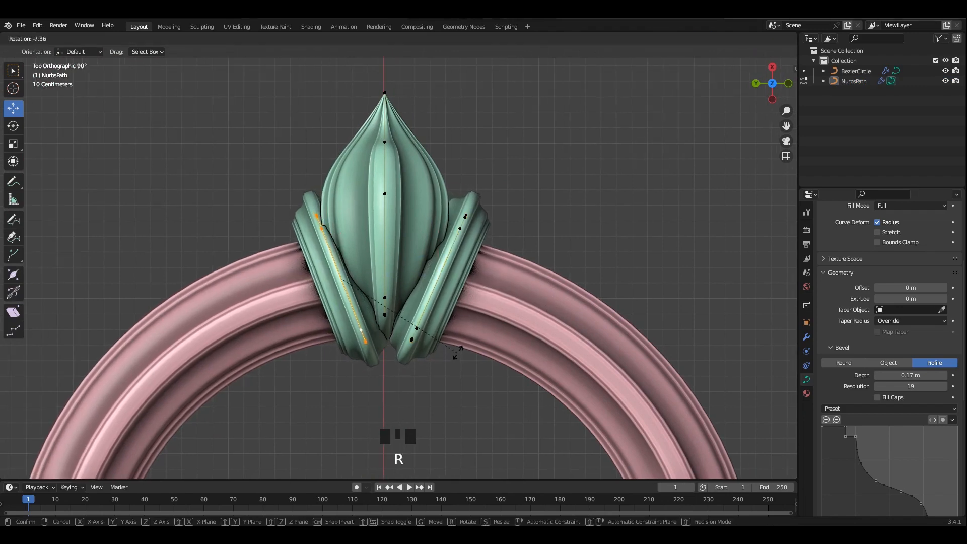
{"action": "left_click", "coordinate": [459, 347]}
{"action": "left_click_drag", "start_coordinate": [301, 278], "coordinate": [276, 279]}
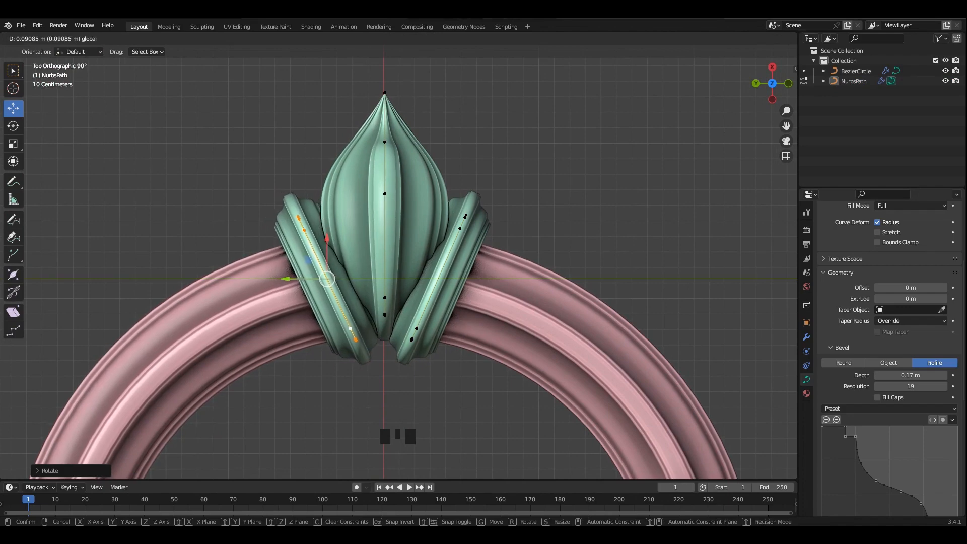
- Fine-tune the offset of the tilted side arch along Y and finish editing the curve
{"action": "left_click_drag", "start_coordinate": [289, 278], "coordinate": [290, 279]}
{"action": "left_click_drag", "start_coordinate": [343, 261], "coordinate": [342, 261]}
{"action": "key", "text": "Tab"}
{"action": "left_click", "coordinate": [353, 261]}
{"action": "left_click", "coordinate": [544, 192]}
{"action": "scroll", "coordinate": [543, 191], "scroll_direction": "down", "scroll_amount": 6}
{"action": "middle_click_drag", "start_coordinate": [406, 254], "coordinate": [393, 195], "text": "shift"}
{"action": "left_click", "coordinate": [392, 196]}
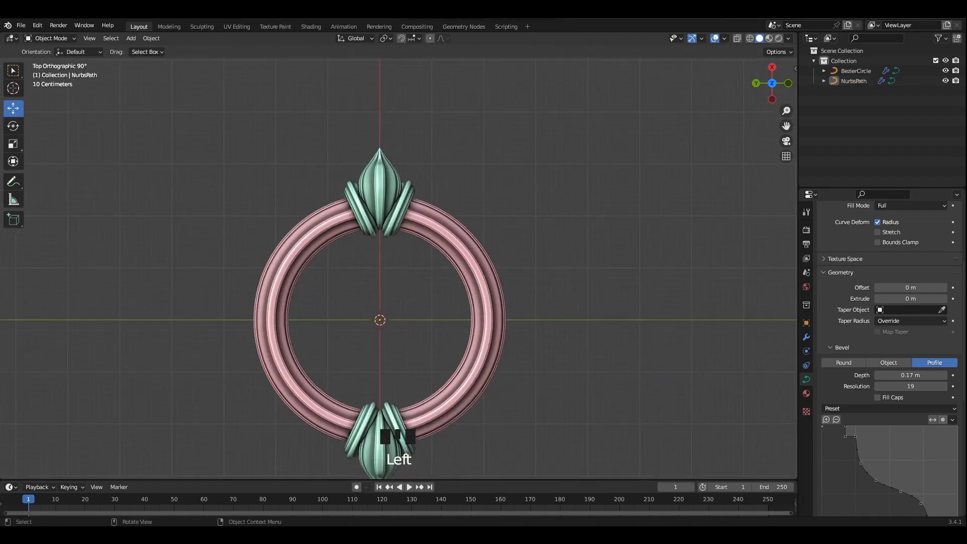
{"action": "scroll", "coordinate": [393, 196], "scroll_direction": "up", "scroll_amount": 4}
{"action": "left_click", "coordinate": [392, 196]}
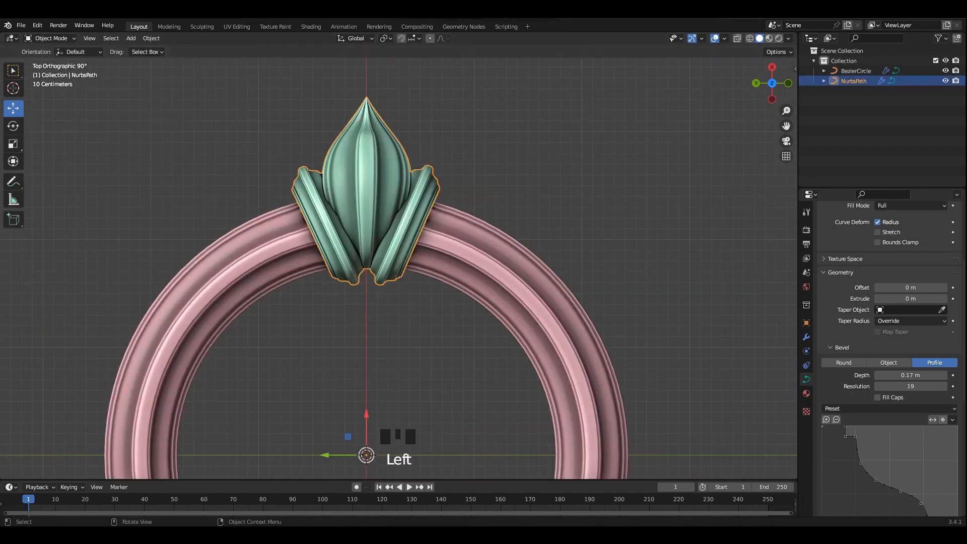
{"action": "left_click", "coordinate": [382, 333]}
- Adjust the radius of the petal's upper control point nearest the tip from a side view
{"action": "middle_click_drag", "start_coordinate": [383, 333], "coordinate": [524, 282]}
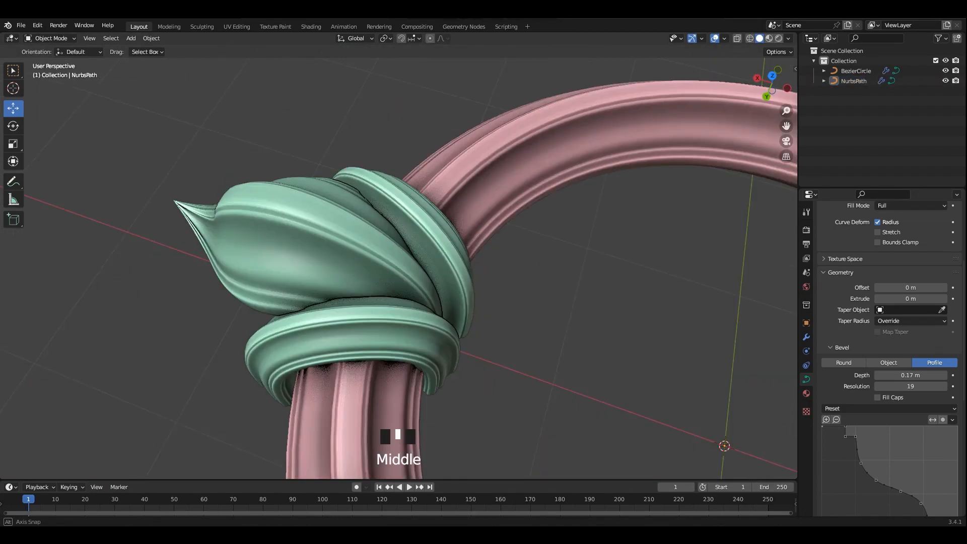
{"action": "middle_click_drag", "start_coordinate": [383, 282], "coordinate": [453, 282], "text": "alt"}
{"action": "middle_click_drag", "start_coordinate": [383, 282], "coordinate": [453, 282], "text": "alt"}
{"action": "key", "text": "Tab"}
{"action": "key", "text": "alt+z"}
{"action": "middle_click_drag", "start_coordinate": [292, 151], "coordinate": [376, 233], "text": "shift"}
{"action": "left_click_drag", "start_coordinate": [361, 201], "coordinate": [417, 249]}
{"action": "key", "text": "alt+s"}
{"action": "left_click", "coordinate": [419, 244]}
- Shrink the radius of the petal's lower control point just behind the tip by a factor of about 0.26
{"action": "left_click_drag", "start_coordinate": [315, 275], "coordinate": [401, 312]}
{"action": "key", "text": "alt+s"}
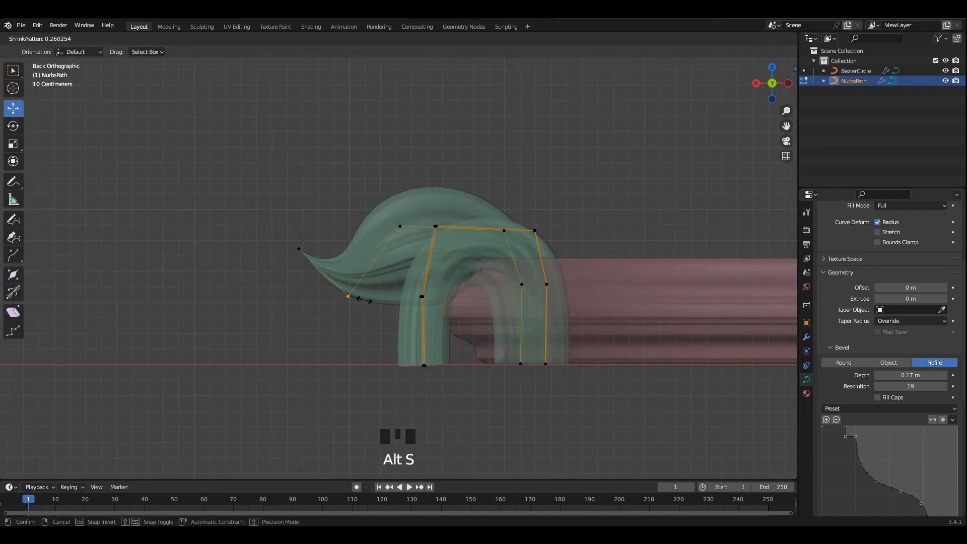
{"action": "left_click", "coordinate": [359, 299]}
- Undo a trial shift of the petal's tip control point along X, lower the point along Z, and leave curve editing
{"action": "left_click", "coordinate": [299, 249]}
{"action": "left_click_drag", "start_coordinate": [258, 249], "coordinate": [294, 248]}
{"action": "key", "text": "ctrl+z"}
{"action": "scroll", "coordinate": [398, 262], "scroll_direction": "up", "scroll_amount": 3}
{"action": "left_click_drag", "start_coordinate": [226, 197], "coordinate": [227, 223]}
{"action": "middle_click_drag", "start_coordinate": [418, 262], "coordinate": [397, 312], "text": "alt"}
{"action": "key", "text": "alt+z"}
{"action": "scroll", "coordinate": [418, 262], "scroll_direction": "down", "scroll_amount": 3}
{"action": "key", "text": "Tab"}
- Clear the selection and save the file
{"action": "scroll", "coordinate": [418, 262], "scroll_direction": "down", "scroll_amount": 2}
{"action": "key", "text": "ctrl+s"}
{"action": "key", "text": "alt+a"}
{"action": "scroll", "coordinate": [398, 262], "scroll_direction": "down", "scroll_amount": 4}
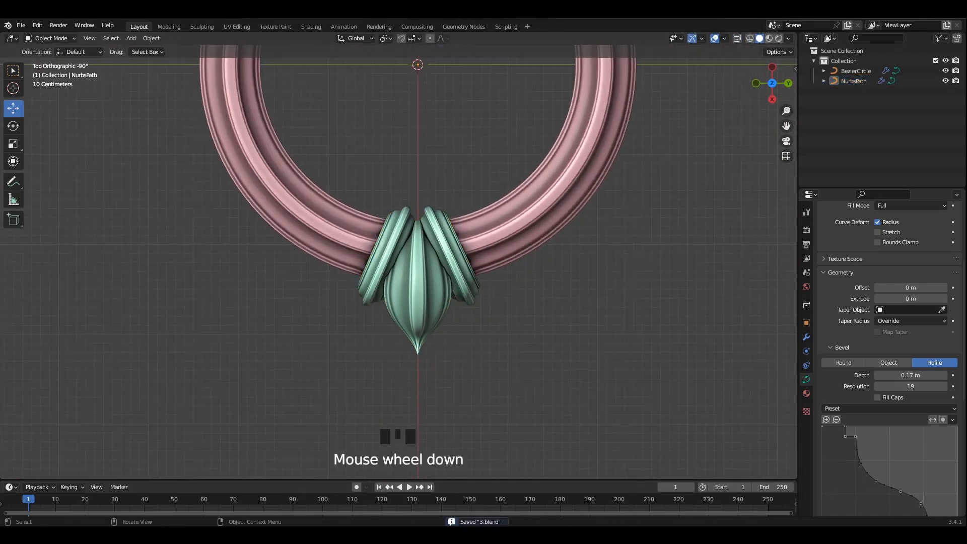
{"action": "middle_click_drag", "start_coordinate": [413, 227], "coordinate": [394, 328], "text": "shift"}
{"action": "key", "text": "ctrl+s"}
{"action": "scroll", "coordinate": [399, 262], "scroll_direction": "up", "scroll_amount": 3}
{"action": "middle_click_drag", "start_coordinate": [408, 166], "coordinate": [418, 232], "text": "shift"}
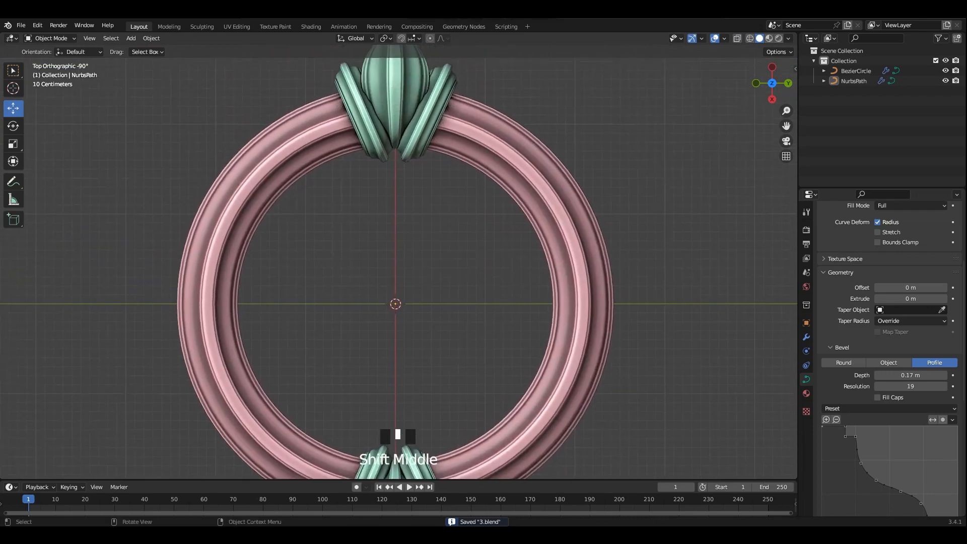
- Duplicate the petal-and-clasp ornament and rotate the copy 90° around the ring's centre
{"action": "left_click", "coordinate": [416, 121]}
{"action": "scroll", "coordinate": [433, 161], "scroll_direction": "down", "scroll_amount": 2}
{"action": "key", "text": "shift+d"}
{"action": "type", "text": "r"}
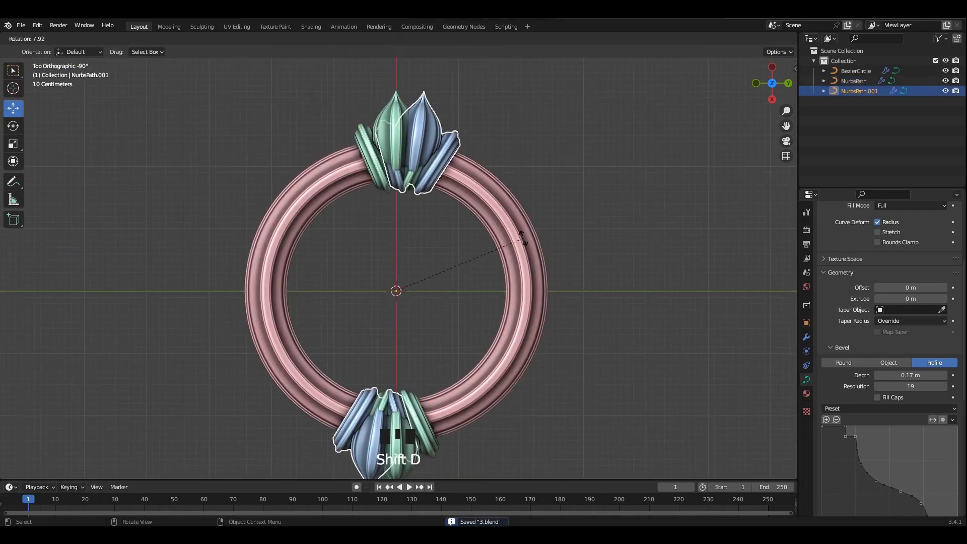
{"action": "type", "text": "90"}
{"action": "left_click", "coordinate": [525, 238]}
{"action": "key", "text": "alt+a"}
{"action": "scroll", "coordinate": [519, 237], "scroll_direction": "up", "scroll_amount": 1}
{"action": "middle_click_drag", "start_coordinate": [519, 238], "coordinate": [505, 232], "text": "shift"}
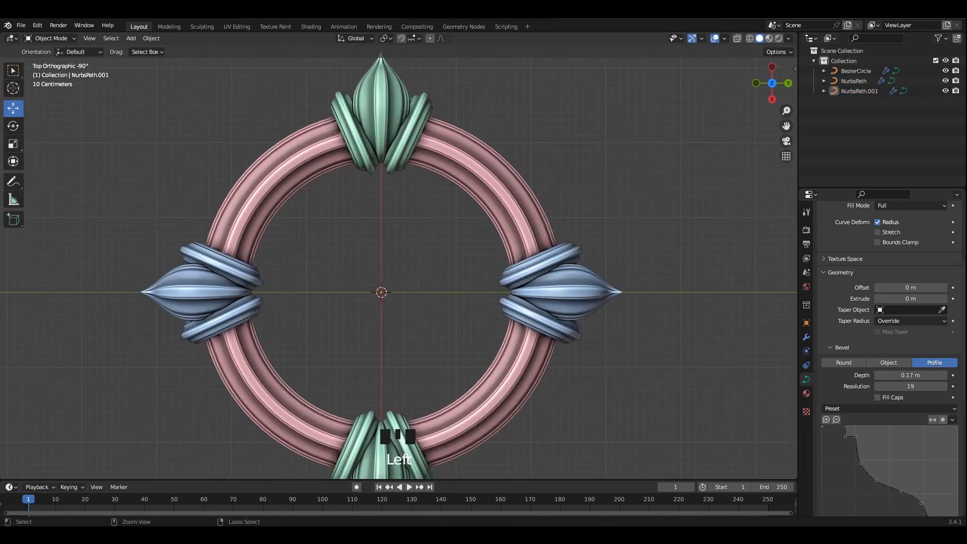
- Add a UV sphere at the centre of the ring and shade it smooth
{"action": "key", "text": "shift+a"}
{"action": "mouse_move", "coordinate": [302, 153]}
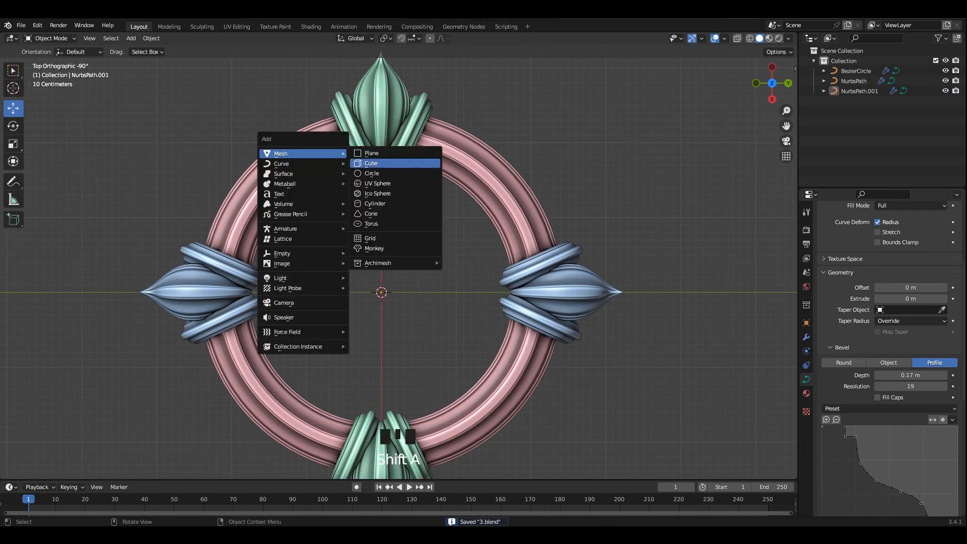
{"action": "left_click", "coordinate": [393, 183]}
{"action": "right_click", "coordinate": [417, 261]}
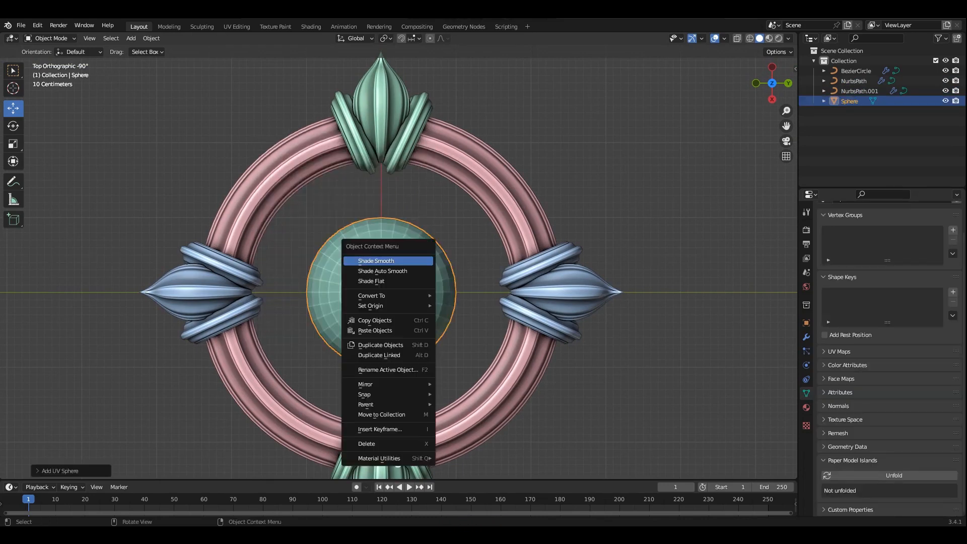
{"action": "left_click", "coordinate": [415, 261]}
- Delete the lower faces of the sphere from a side view, leaving an open dome
{"action": "middle_click_drag", "start_coordinate": [408, 253], "coordinate": [367, 252], "text": "alt"}
{"action": "key", "text": "Tab"}
{"action": "middle_click_drag", "start_coordinate": [282, 345], "coordinate": [297, 270], "text": "shift"}
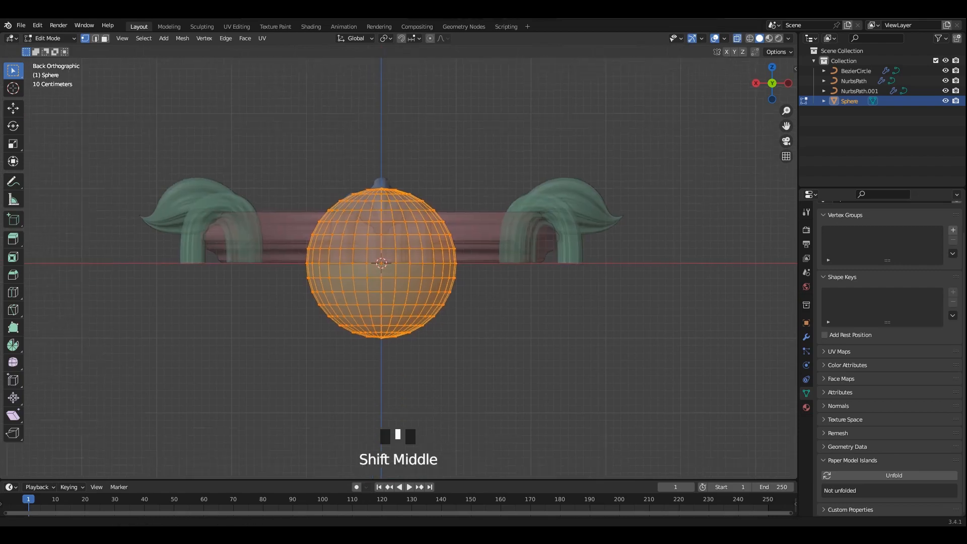
{"action": "left_click_drag", "start_coordinate": [296, 269], "coordinate": [579, 386]}
{"action": "key", "text": "3"}
{"action": "left_click_drag", "start_coordinate": [260, 271], "coordinate": [594, 400]}
{"action": "key", "text": "x"}
{"action": "left_click", "coordinate": [544, 330]}
{"action": "key", "text": "Tab"}
- Select the whole dome mesh and enlarge it uniformly inside the ring
{"action": "key", "text": "Tab"}
{"action": "key", "text": "a"}
{"action": "middle_click_drag", "start_coordinate": [524, 265], "coordinate": [526, 300], "text": "alt"}
{"action": "key", "text": "alt+z"}
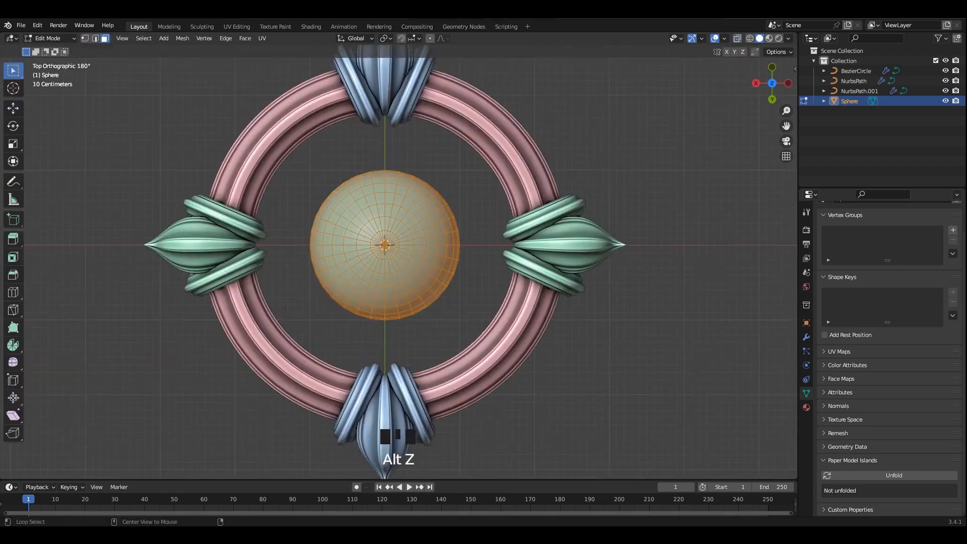
{"action": "key", "text": "s"}
{"action": "left_click", "coordinate": [595, 304]}
{"action": "middle_click_drag", "start_coordinate": [596, 305], "coordinate": [556, 305], "text": "alt"}
{"action": "key", "text": "alt+z"}
{"action": "key", "text": "s"}
{"action": "key", "text": "z"}
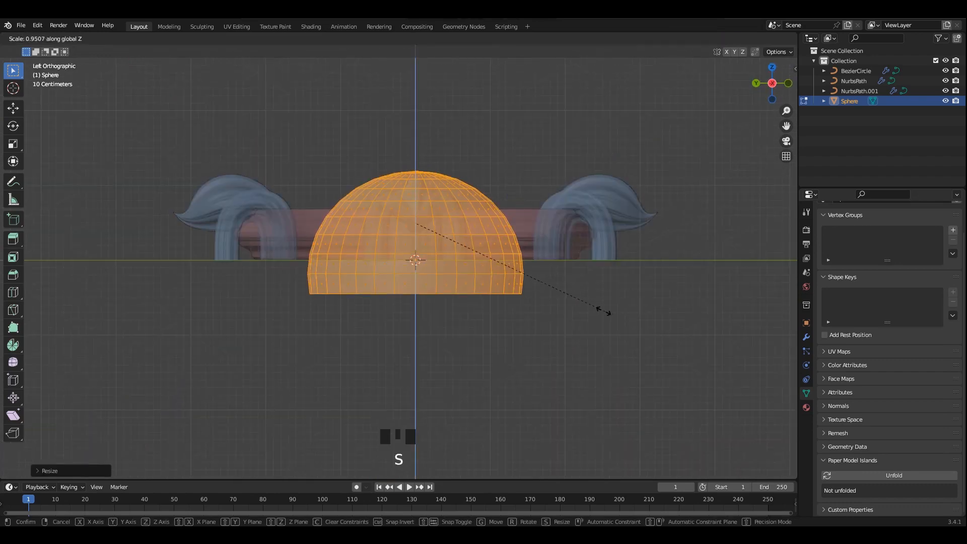
{"action": "right_click", "coordinate": [604, 311]}
- Raise the dome along Z so its open base sits on the ground line, and apply all its transforms
{"action": "key", "text": "Tab"}
{"action": "left_click_drag", "start_coordinate": [415, 219], "coordinate": [416, 183]}
{"action": "key", "text": "ctrl+a"}
{"action": "key", "text": "a"}
- Flatten the dome by scaling it along Z and save the file
{"action": "scroll", "coordinate": [675, 311], "scroll_direction": "up", "scroll_amount": 1}
{"action": "middle_click_drag", "start_coordinate": [676, 310], "coordinate": [673, 314], "text": "shift"}
{"action": "key", "text": "s"}
{"action": "key", "text": "z"}
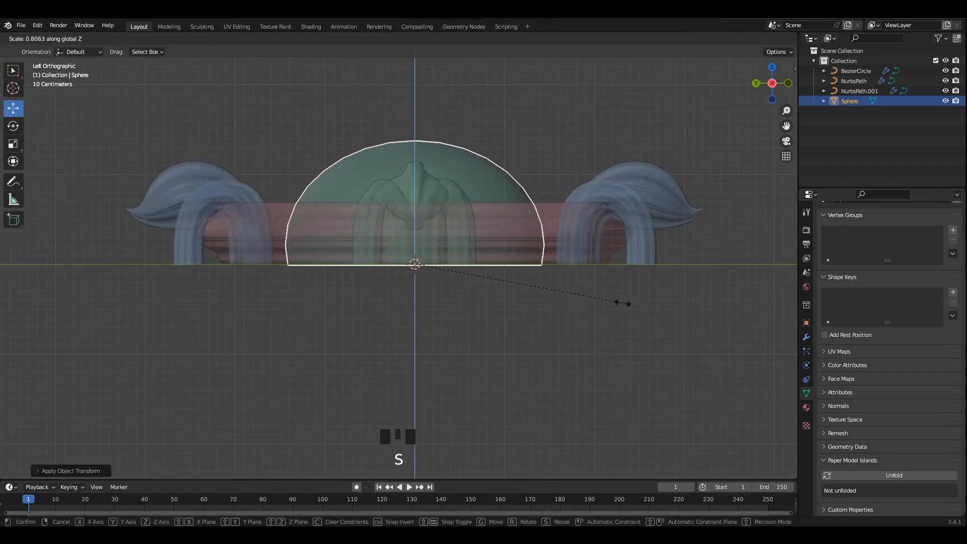
{"action": "left_click", "coordinate": [589, 292]}
{"action": "key", "text": "Tab"}
{"action": "middle_click_drag", "start_coordinate": [589, 292], "coordinate": [604, 242], "text": "alt"}
{"action": "key", "text": "alt+z"}
{"action": "key", "text": "ctrl+s"}
{"action": "key", "text": "Tab"}
{"action": "scroll", "coordinate": [588, 282], "scroll_direction": "up", "scroll_amount": 2}
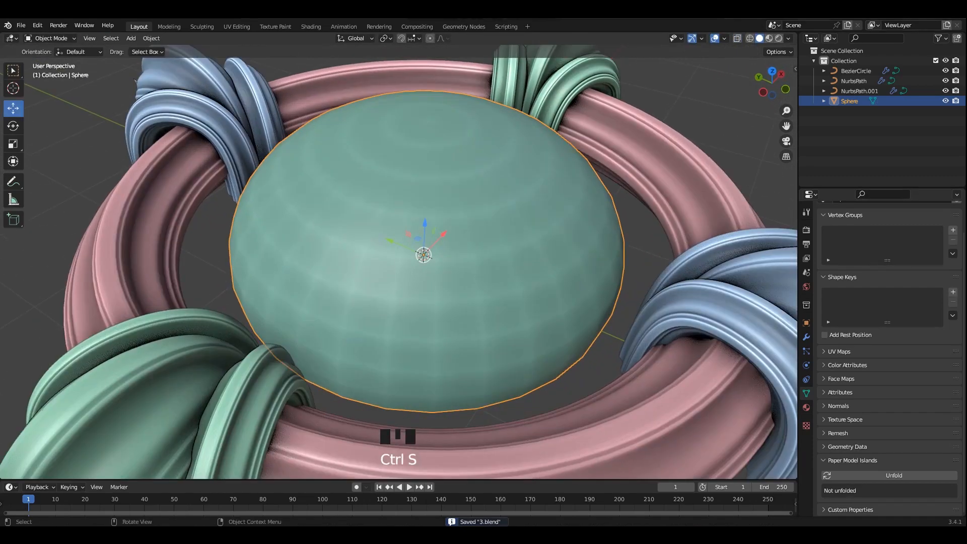
- Isolate the dome, select its bottom edge loop, and extrude it outward by scaling to form a rim
{"action": "key", "text": "KP_Divide"}
{"action": "key", "text": "Tab"}
{"action": "key", "text": "2"}
{"action": "left_click", "coordinate": [515, 378]}
{"action": "left_click", "coordinate": [515, 378], "text": "alt"}
{"action": "middle_click_drag", "start_coordinate": [519, 375], "coordinate": [519, 413], "text": "alt"}
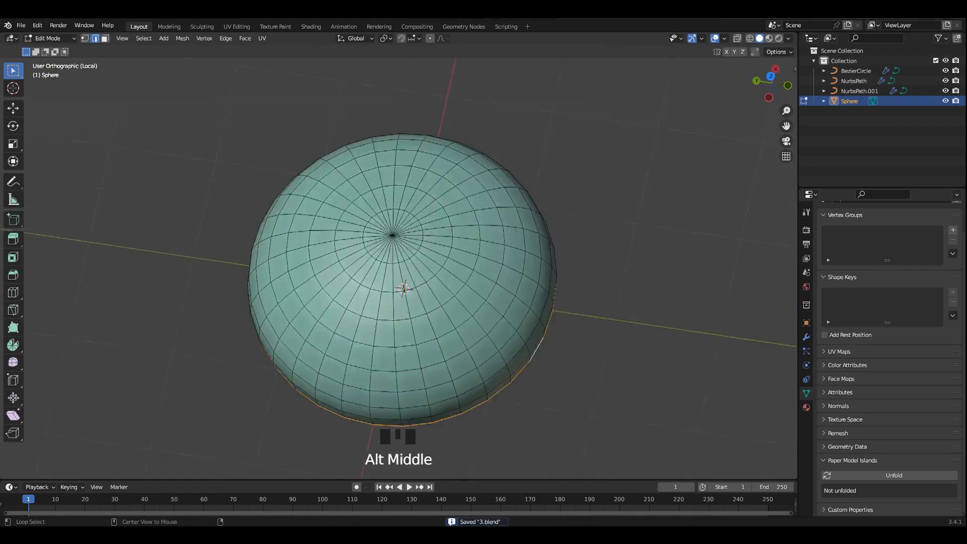
{"action": "key", "text": "e"}
{"action": "key", "text": "s"}
{"action": "left_click", "coordinate": [637, 311]}
- Bring back the other objects and scale the extruded rim's outer edge loop to fit the surrounding ring
{"action": "key", "text": "alt+z"}
{"action": "key", "text": "slash"}
{"action": "key", "text": "alt+z"}
{"action": "middle_click_drag", "start_coordinate": [579, 313], "coordinate": [544, 282]}
{"action": "key", "text": "s"}
{"action": "left_click", "coordinate": [574, 275]}
{"action": "key", "text": "alt+z"}
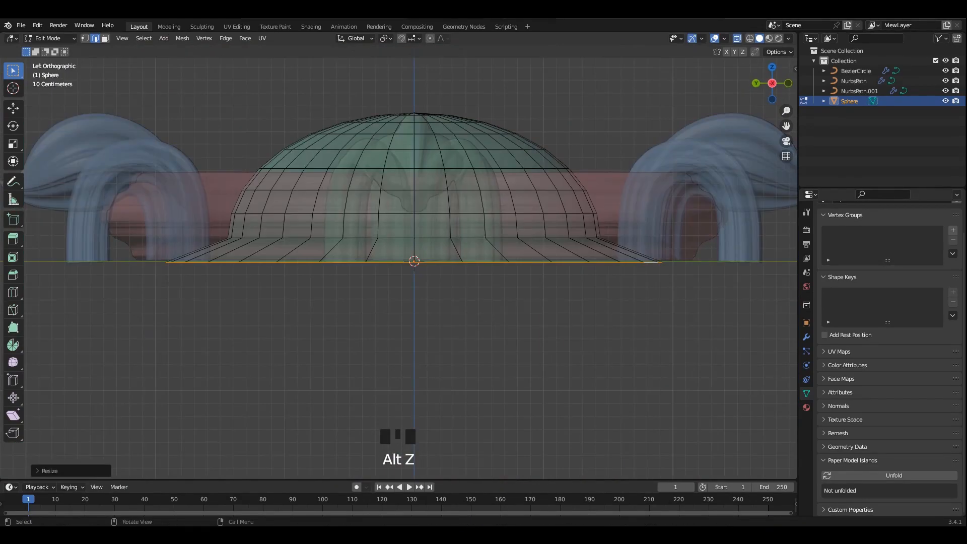
- Raise the rim's outer edge about 0.19 m along Z to level it with the dome's base, and save the file
{"action": "left_click_drag", "start_coordinate": [414, 262], "coordinate": [414, 242]}
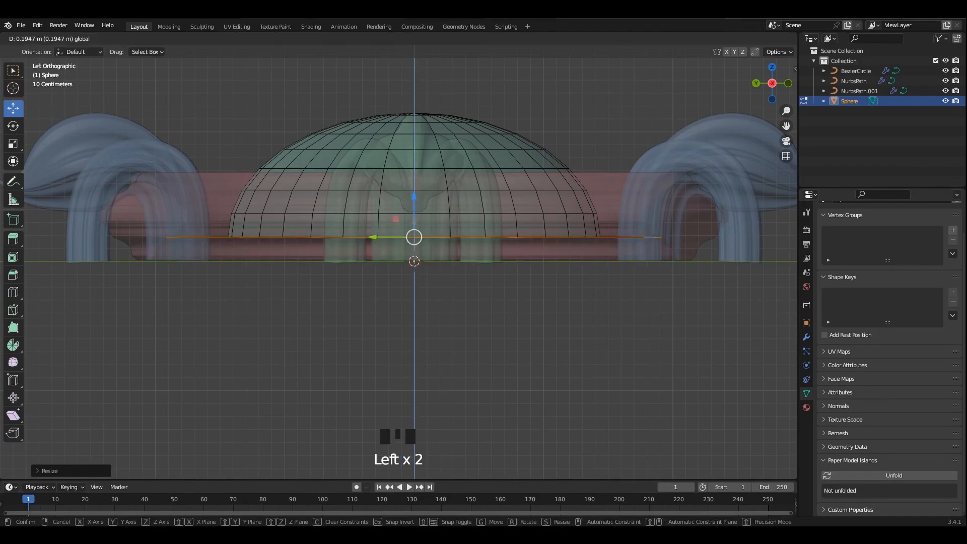
{"action": "key", "text": "alt+z"}
{"action": "middle_click_drag", "start_coordinate": [454, 252], "coordinate": [413, 252]}
{"action": "key", "text": "Tab"}
{"action": "key", "text": "ctrl+s"}
- Select the edge loop where the dome meets its flat rim and scale it slightly
{"action": "scroll", "coordinate": [403, 251], "scroll_direction": "up", "scroll_amount": 2}
{"action": "left_click", "coordinate": [403, 251]}
{"action": "key", "text": "Tab"}
{"action": "scroll", "coordinate": [424, 292], "scroll_direction": "up", "scroll_amount": 3}
{"action": "middle_click_drag", "start_coordinate": [429, 303], "coordinate": [429, 294]}
{"action": "left_click", "coordinate": [552, 321]}
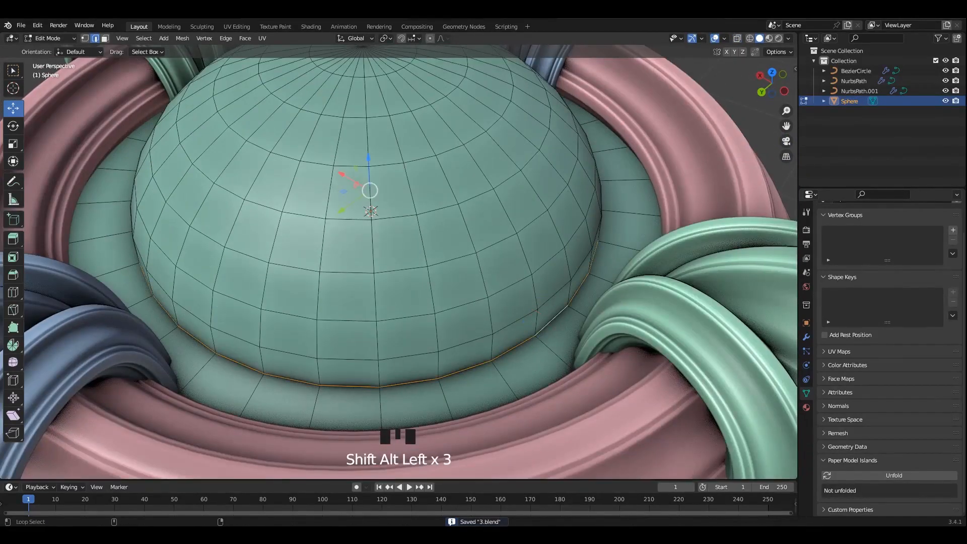
{"action": "key", "text": "s"}
{"action": "left_click", "coordinate": [629, 295]}
{"action": "scroll", "coordinate": [479, 252], "scroll_direction": "down", "scroll_amount": 2}
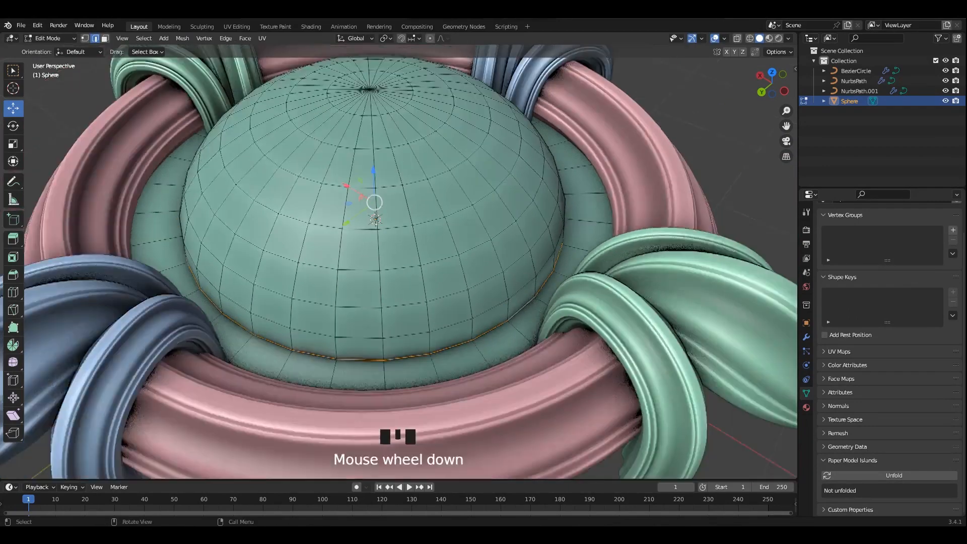
- Raise the whole dome mesh slightly along Z and leave mesh editing
{"action": "key", "text": "a"}
{"action": "middle_click_drag", "start_coordinate": [433, 226], "coordinate": [431, 189]}
{"action": "left_click_drag", "start_coordinate": [378, 128], "coordinate": [378, 110]}
{"action": "key", "text": "Tab"}
{"action": "left_click", "coordinate": [675, 146]}
{"action": "middle_click_drag", "start_coordinate": [554, 176], "coordinate": [553, 232]}
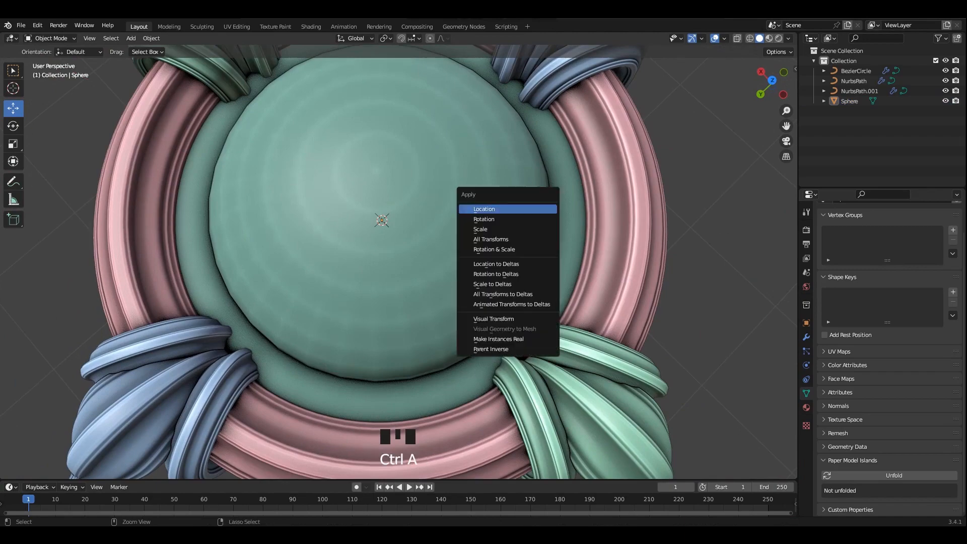
- Select the whole dome mesh and scale it down uniformly to about 0.9
{"action": "key", "text": "Tab"}
{"action": "key", "text": "a"}
{"action": "middle_click_drag", "start_coordinate": [655, 290], "coordinate": [653, 257]}
{"action": "key", "text": "s"}
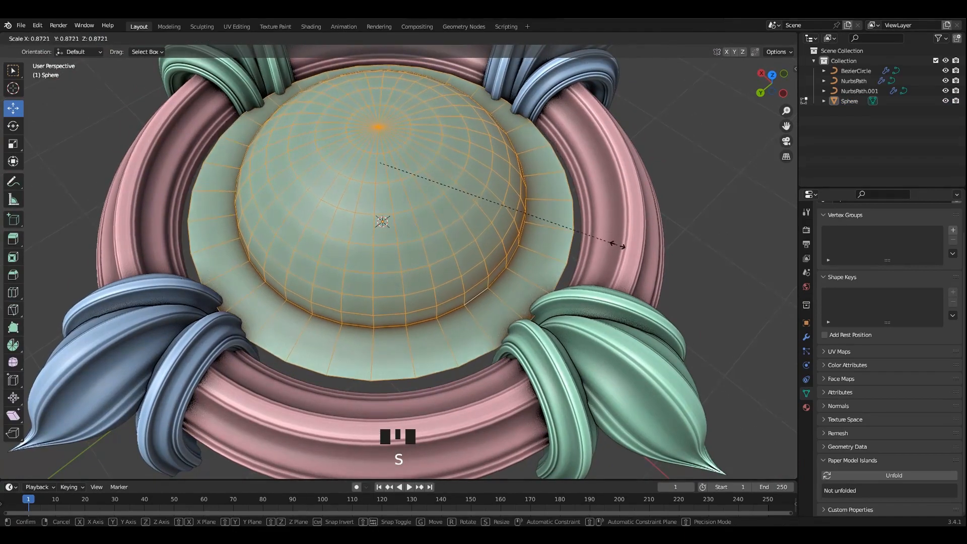
{"action": "left_click", "coordinate": [617, 244]}
- Scale the rim's outer edge loop outward by a factor of about 1.1 to close the gap to the ring
{"action": "left_click", "coordinate": [578, 217]}
{"action": "key", "text": "s"}
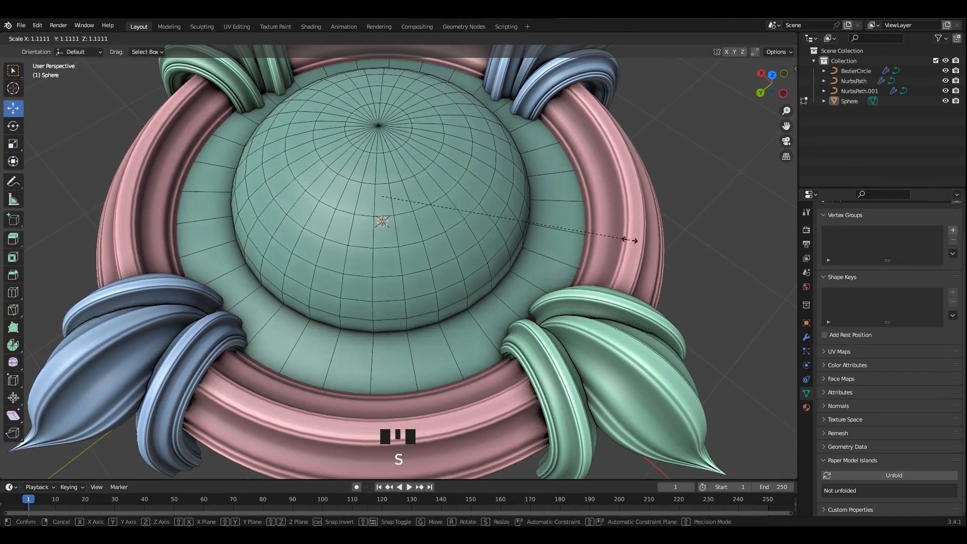
{"action": "left_click", "coordinate": [624, 237]}
{"action": "key", "text": "Tab"}
{"action": "scroll", "coordinate": [625, 237], "scroll_direction": "down", "scroll_amount": 1}
{"action": "middle_click_drag", "start_coordinate": [624, 237], "coordinate": [638, 217]}
{"action": "left_click", "coordinate": [650, 252]}
- Add a level 1 subdivision surface to the dome and save the file
{"action": "scroll", "coordinate": [650, 252], "scroll_direction": "down", "scroll_amount": 4}
{"action": "left_click", "coordinate": [428, 242]}
{"action": "key", "text": "ctrl+1"}
{"action": "left_click", "coordinate": [640, 266]}
{"action": "key", "text": "ctrl+s"}
- Isolate the dome and select the edge loop where it meets the rim, with X-ray display on
{"action": "left_click", "coordinate": [403, 252]}
{"action": "key", "text": "slash"}
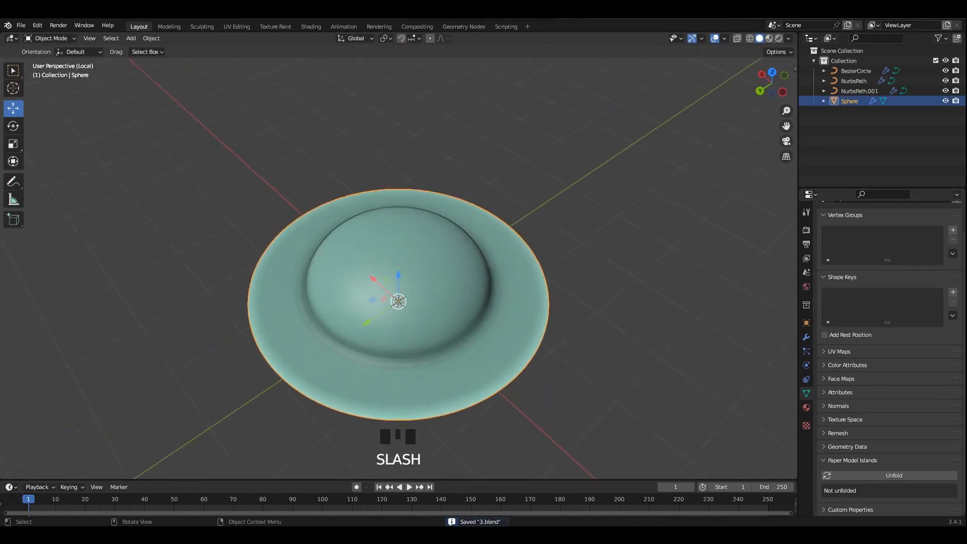
{"action": "key", "text": "Tab"}
{"action": "scroll", "coordinate": [373, 217], "scroll_direction": "up", "scroll_amount": 2}
{"action": "middle_click_drag", "start_coordinate": [402, 251], "coordinate": [356, 175]}
{"action": "key", "text": "alt+z"}
{"action": "scroll", "coordinate": [356, 176], "scroll_direction": "up", "scroll_amount": 1}
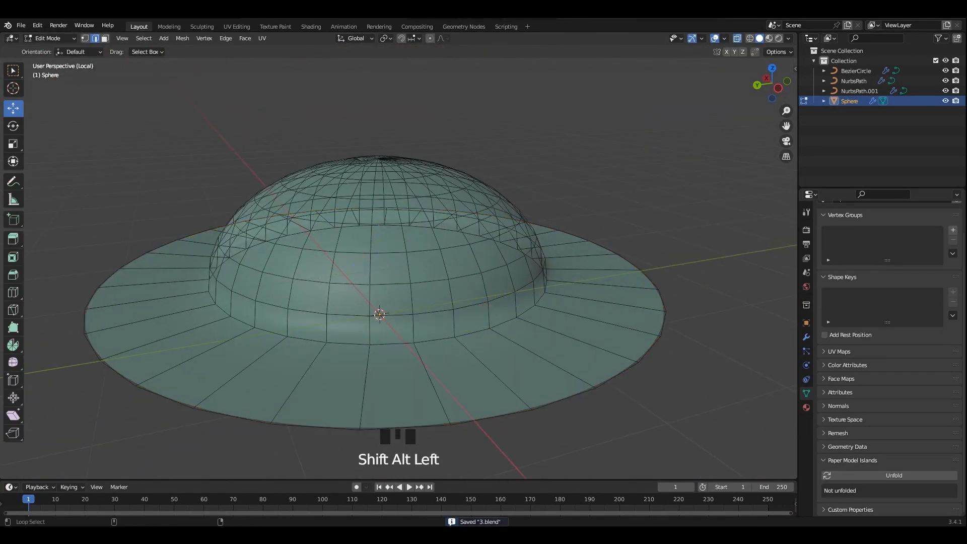
- Apply the dome's object transforms
{"action": "key", "text": "Tab"}
{"action": "key", "text": "ctrl+a"}
{"action": "key", "text": "Tab"}
{"action": "key", "text": "Tab"}
{"action": "key", "text": "ctrl+a"}
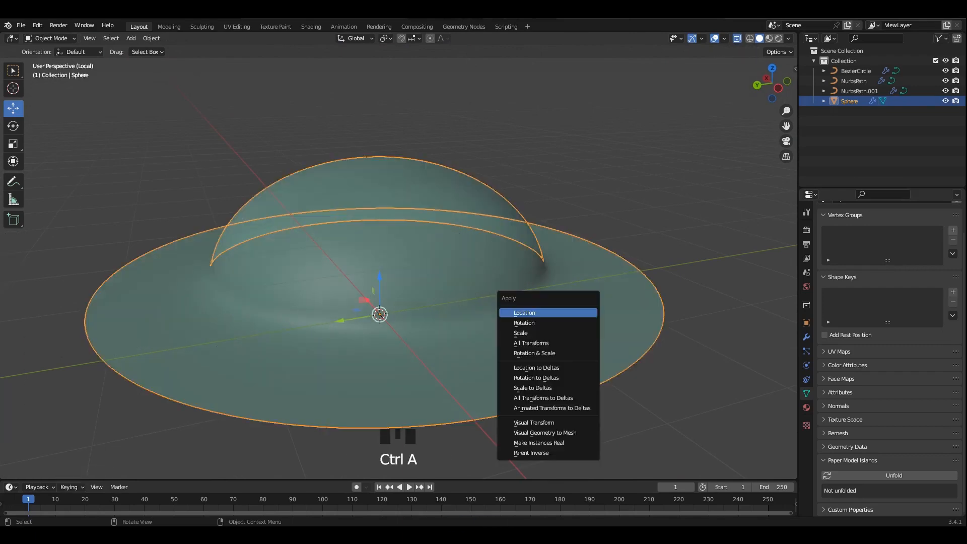
- Bevel the edge loop where the dome meets the rim with a single segment and save the file
{"action": "key", "text": "Tab"}
{"action": "scroll", "coordinate": [378, 272], "scroll_direction": "up", "scroll_amount": 2}
{"action": "middle_click_drag", "start_coordinate": [378, 272], "coordinate": [363, 252]}
{"action": "key", "text": "ctrl+b"}
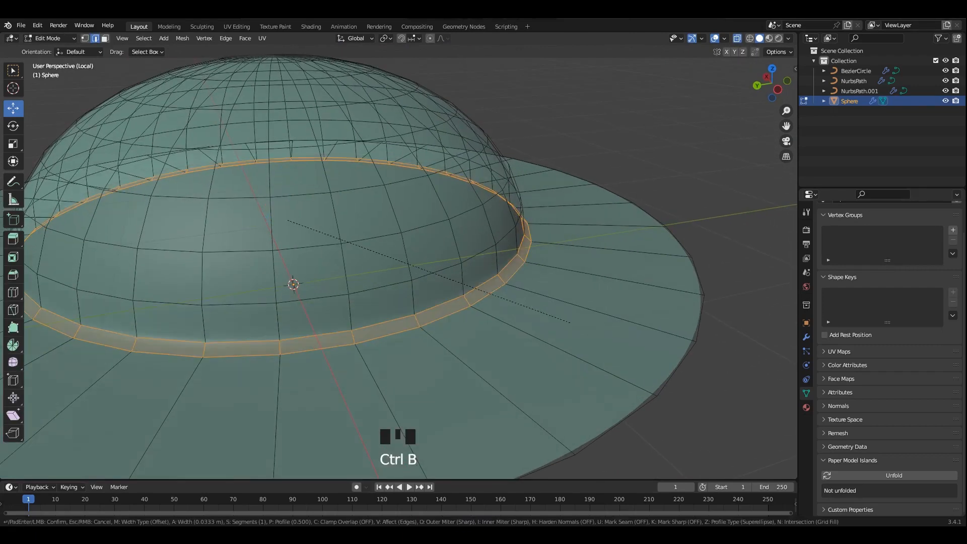
{"action": "key", "text": "Tab"}
{"action": "key", "text": "alt+z"}
{"action": "left_click", "coordinate": [604, 152]}
{"action": "scroll", "coordinate": [403, 252], "scroll_direction": "down", "scroll_amount": 3}
{"action": "middle_click_drag", "start_coordinate": [403, 227], "coordinate": [403, 302]}
{"action": "key", "text": "ctrl+s"}
{"action": "key", "text": "Tab"}
{"action": "key", "text": "Tab"}
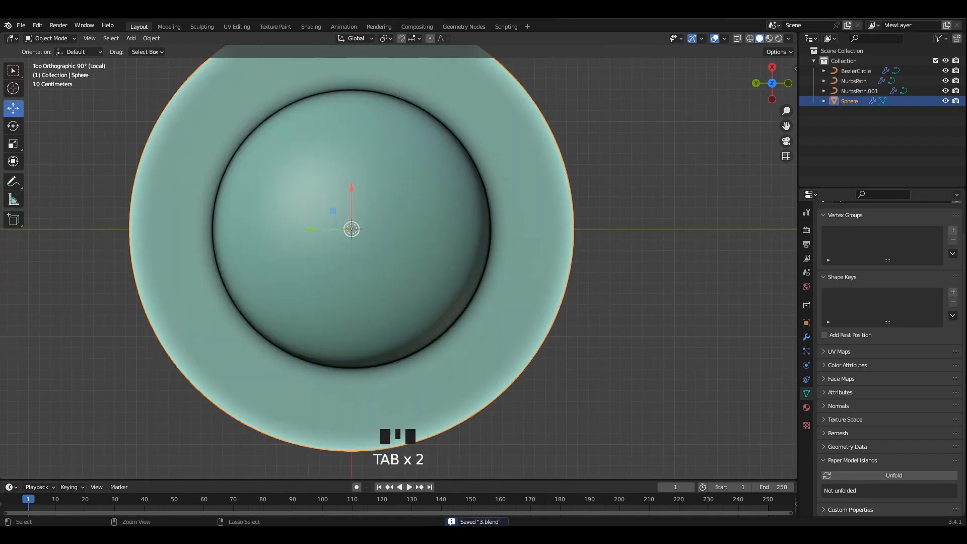
{"action": "key", "text": "ctrl+s"}
- Leave the isolated view and add a centred loop cut around the dome's flat rim
{"action": "key", "text": "KP_Divide"}
{"action": "middle_click_drag", "start_coordinate": [398, 262], "coordinate": [420, 261], "text": "alt"}
{"action": "scroll", "coordinate": [398, 262], "scroll_direction": "down", "scroll_amount": 2}
{"action": "scroll", "coordinate": [398, 262], "scroll_direction": "up", "scroll_amount": 1, "text": "shift"}
{"action": "scroll", "coordinate": [397, 262], "scroll_direction": "up", "scroll_amount": 1}
{"action": "left_click", "coordinate": [414, 275]}
{"action": "key", "text": "Tab"}
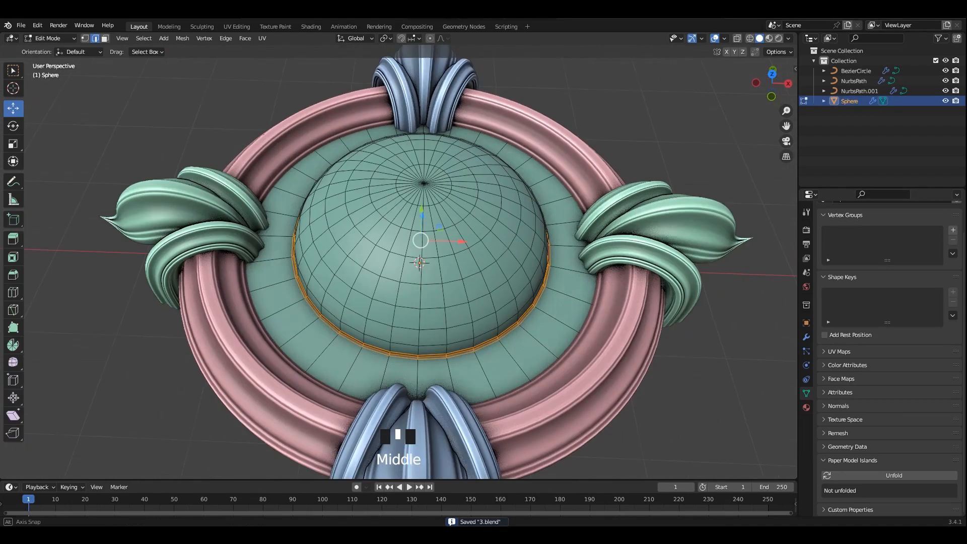
{"action": "right_click", "coordinate": [419, 263]}
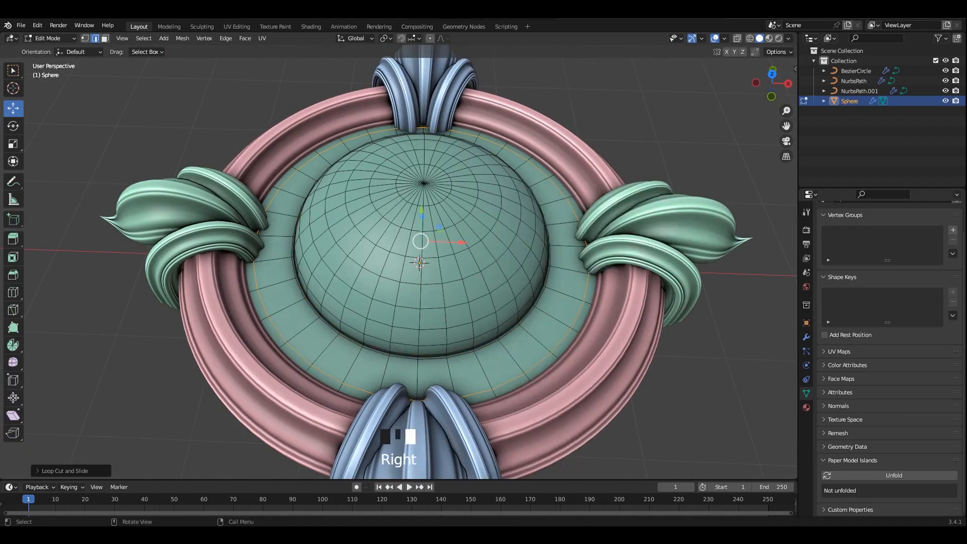
- Slide the rim's new edge loop along the rim by a factor of about -0.27
{"action": "mouse_move", "coordinate": [419, 262]}
{"action": "middle_mouse_down", "text": "alt"}
{"action": "mouse_move", "coordinate": [420, 222]}
{"action": "mouse_move", "coordinate": [420, 267]}
{"action": "middle_mouse_up", "text": "alt"}
{"action": "key", "text": "ctrl+s"}
{"action": "key", "text": "h"}
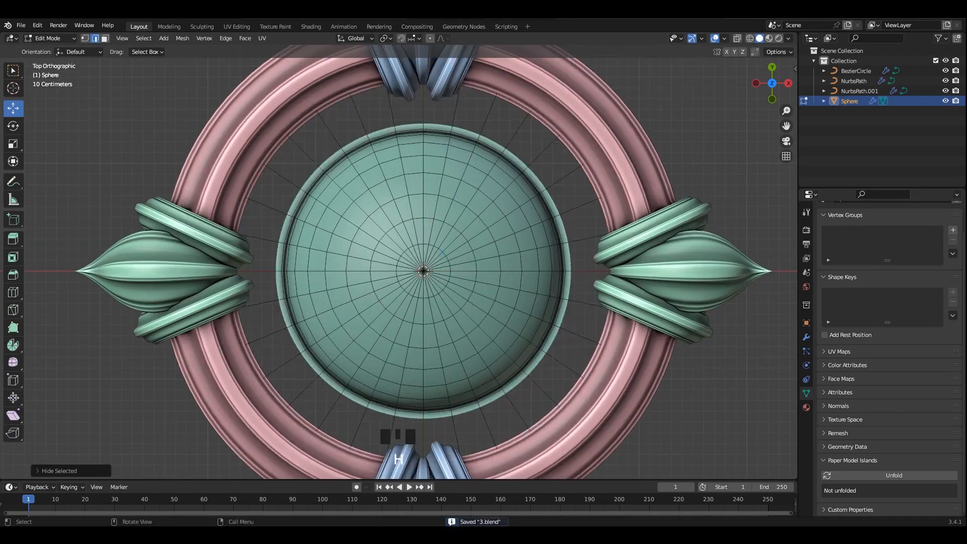
{"action": "key", "text": "alt+z"}
{"action": "key", "text": "alt+z"}
{"action": "key", "text": "g"}
{"action": "key", "text": "g"}
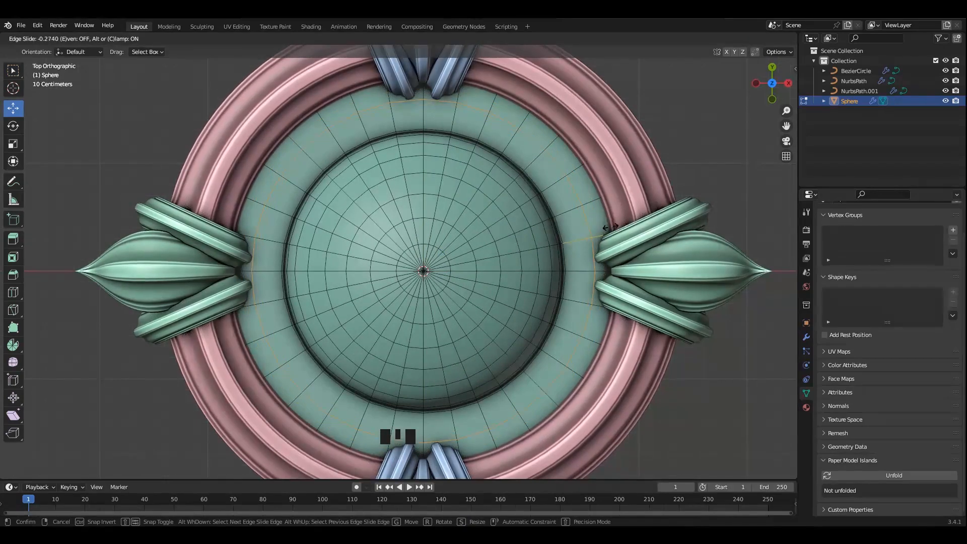
{"action": "left_click", "coordinate": [607, 228]}
- Raise the selected rim loop slightly to give the rim a rounded profile, and save the file
{"action": "middle_click_drag", "start_coordinate": [607, 229], "coordinate": [554, 166]}
{"action": "left_click_drag", "start_coordinate": [416, 203], "coordinate": [416, 188]}
{"action": "key", "text": "Tab"}
{"action": "key", "text": "alt+a"}
{"action": "scroll", "coordinate": [414, 267], "scroll_direction": "down", "scroll_amount": 4}
{"action": "mouse_move", "coordinate": [414, 241]}
{"action": "middle_mouse_down"}
{"action": "mouse_move", "coordinate": [418, 272]}
{"action": "mouse_move", "coordinate": [413, 217]}
{"action": "mouse_move", "coordinate": [413, 272]}
{"action": "mouse_move", "coordinate": [421, 255]}
{"action": "middle_mouse_up"}
{"action": "key", "text": "ctrl+s"}
- Apply all of the dome's object transforms and isolate the dome
{"action": "key", "text": "ctrl+a"}
{"action": "key", "text": "a"}
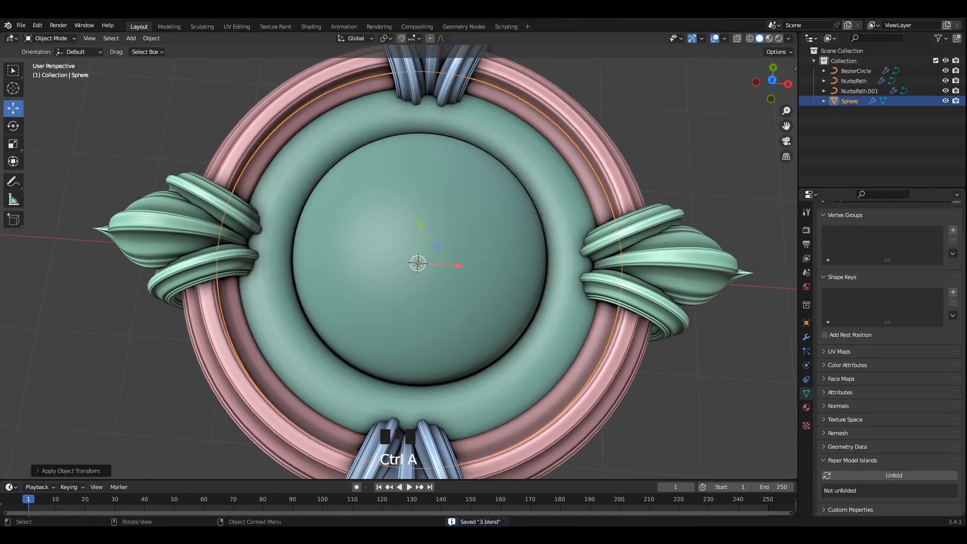
{"action": "middle_click_drag", "start_coordinate": [496, 188], "coordinate": [476, 192]}
{"action": "key", "text": "KP_Divide"}
{"action": "key", "text": "ctrl+a"}
{"action": "key", "text": "a"}
- Set the isolated dome's origin to its geometry and apply all of its transforms again
{"action": "key", "text": "Tab"}
{"action": "middle_click_drag", "start_coordinate": [476, 241], "coordinate": [453, 196]}
{"action": "middle_click_drag", "start_coordinate": [453, 196], "coordinate": [398, 194], "text": "shift"}
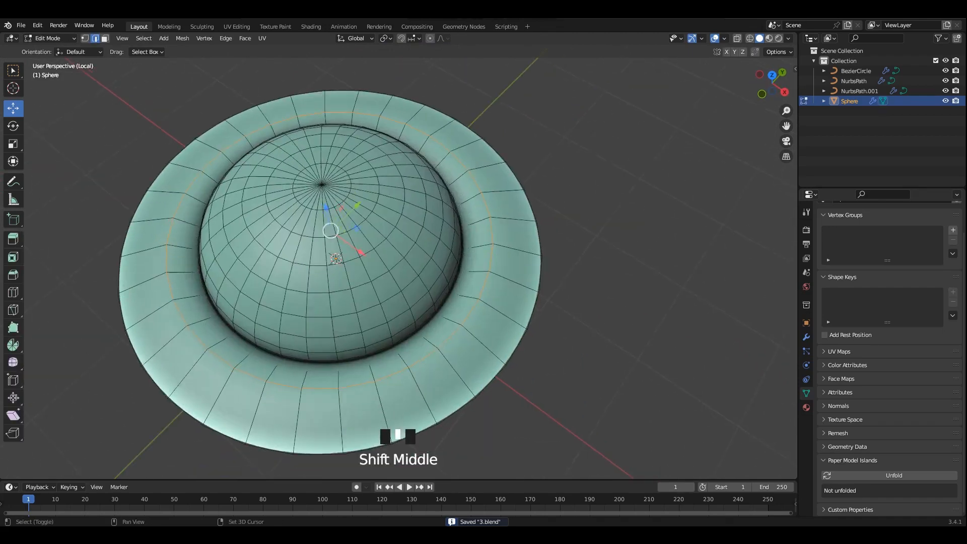
{"action": "key", "text": "Tab"}
{"action": "key", "text": "Tab"}
{"action": "middle_click_drag", "start_coordinate": [413, 242], "coordinate": [378, 224]}
{"action": "key", "text": "Tab"}
{"action": "right_click", "coordinate": [539, 262]}
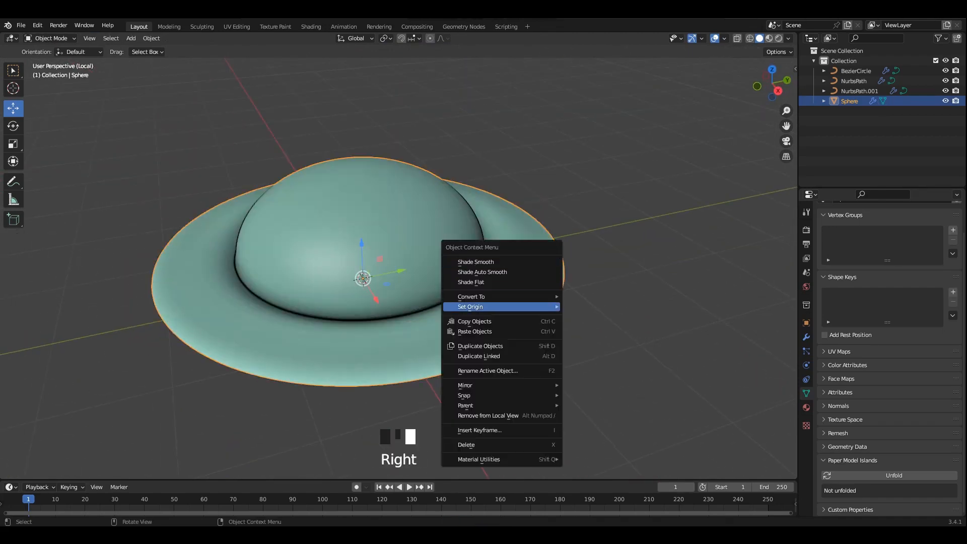
{"action": "mouse_move", "coordinate": [539, 306]}
{"action": "left_click", "coordinate": [594, 318]}
{"action": "middle_click_drag", "start_coordinate": [594, 303], "coordinate": [596, 318]}
{"action": "key", "text": "Tab"}
{"action": "key", "text": "Tab"}
{"action": "key", "text": "ctrl+a"}
{"action": "key", "text": "a"}
- Add another loop cut to the dome mesh and return to Object Mode
{"action": "key", "text": "Tab"}
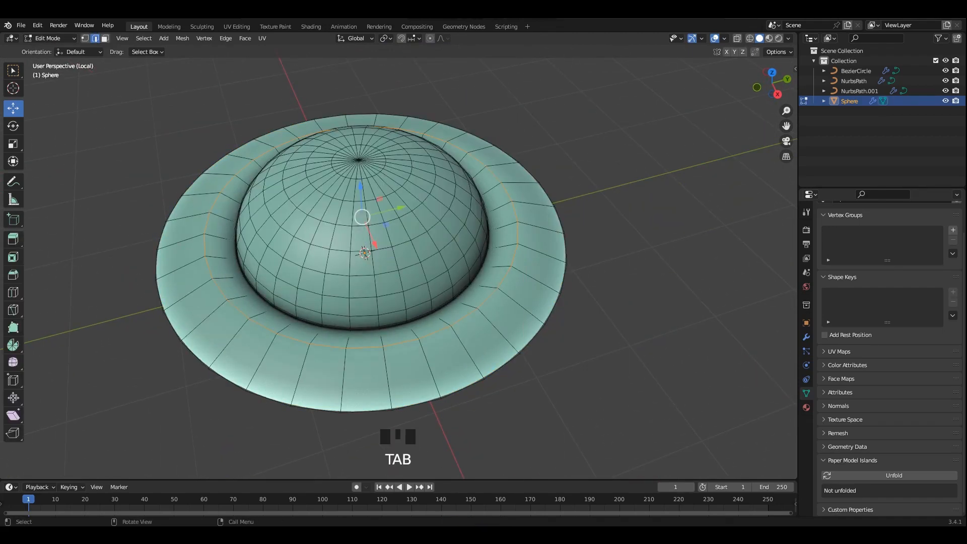
{"action": "key", "text": "ctrl+r"}
{"action": "key", "text": "Tab"}
{"action": "scroll", "coordinate": [363, 222], "scroll_direction": "up", "scroll_amount": 4}
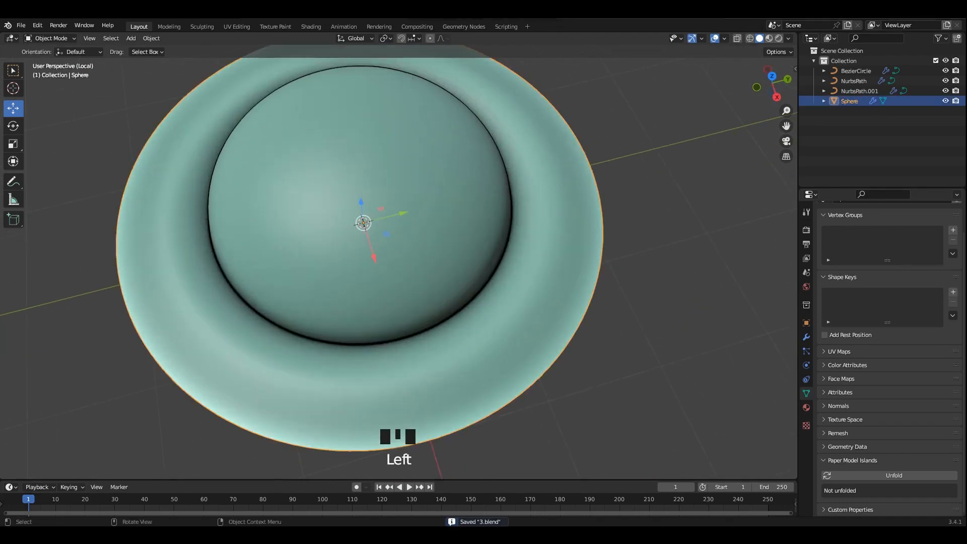
- Apply the dome's transforms and remove its Subdivision modifier
{"action": "key", "text": "ctrl+a"}
{"action": "left_click", "coordinate": [519, 255]}
{"action": "left_click", "coordinate": [806, 336]}
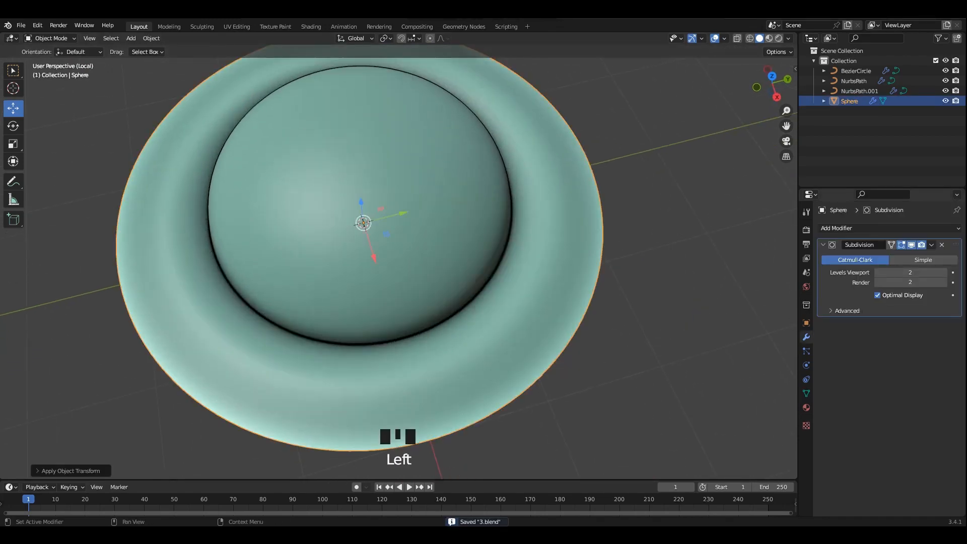
{"action": "left_click", "coordinate": [942, 245]}
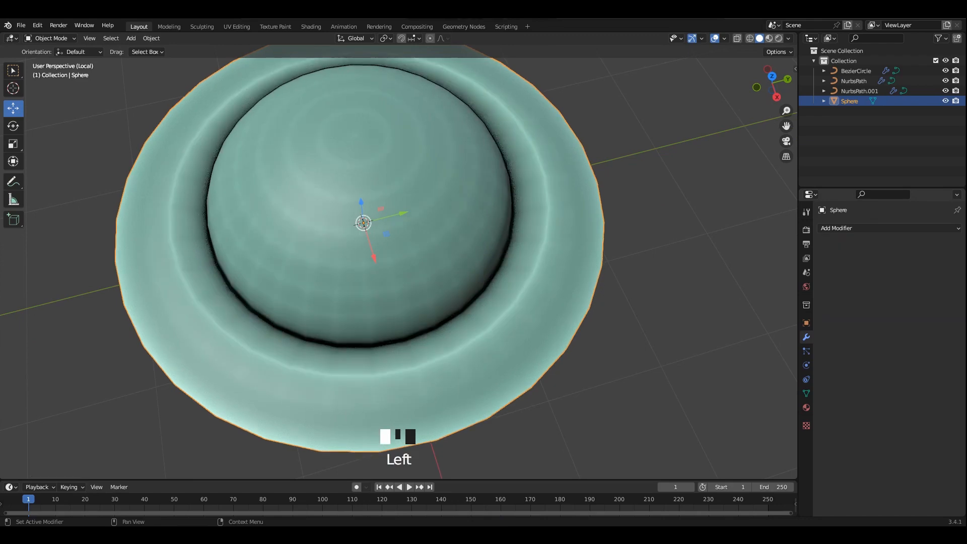
- Add a Multiresolution modifier to the dome and subdivide it up to level 5
{"action": "left_click", "coordinate": [937, 228]}
{"action": "left_click", "coordinate": [770, 356]}
{"action": "left_click", "coordinate": [889, 333]}
{"action": "left_click", "coordinate": [889, 333]}
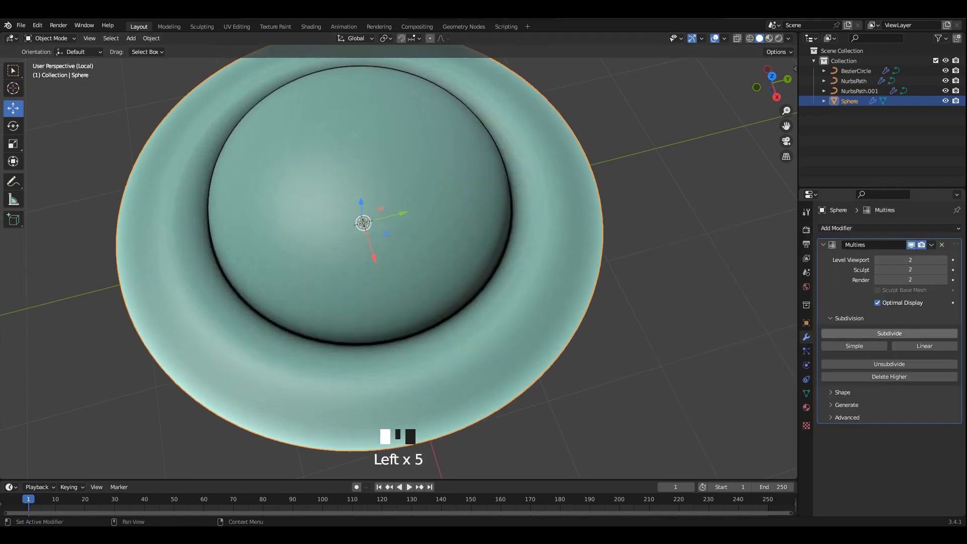
{"action": "left_click", "coordinate": [888, 333]}
- Apply the multires dome's transforms, then set its origin to its geometry
{"action": "left_click", "coordinate": [654, 262]}
{"action": "left_click", "coordinate": [518, 246]}
{"action": "key", "text": "ctrl+a"}
{"action": "left_click", "coordinate": [519, 246]}
{"action": "key", "text": "ctrl+s"}
{"action": "middle_click_drag", "start_coordinate": [518, 246], "coordinate": [518, 239]}
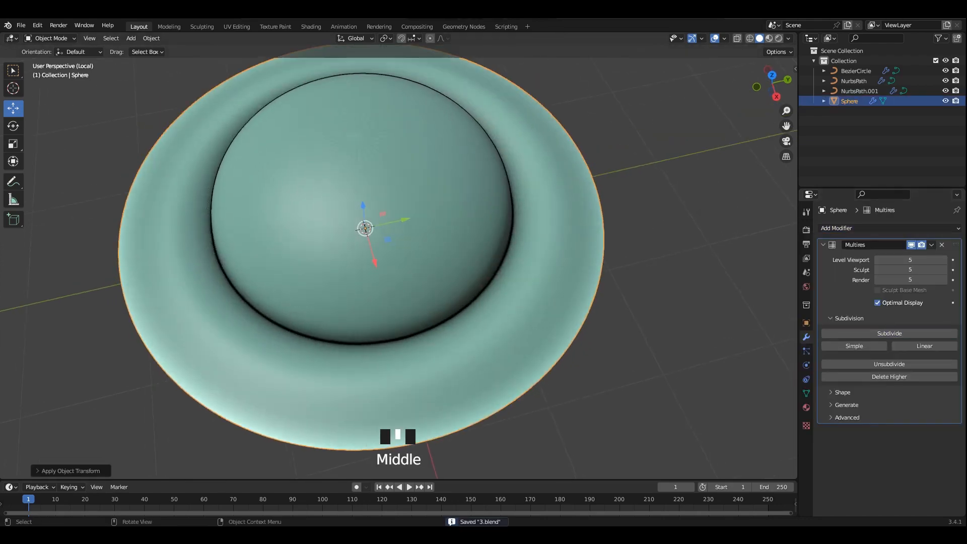
{"action": "right_click", "coordinate": [519, 246]}
{"action": "mouse_move", "coordinate": [523, 246]}
{"action": "left_click", "coordinate": [654, 258]}
{"action": "left_click", "coordinate": [655, 257]}
{"action": "middle_click_drag", "start_coordinate": [655, 258], "coordinate": [637, 254]}
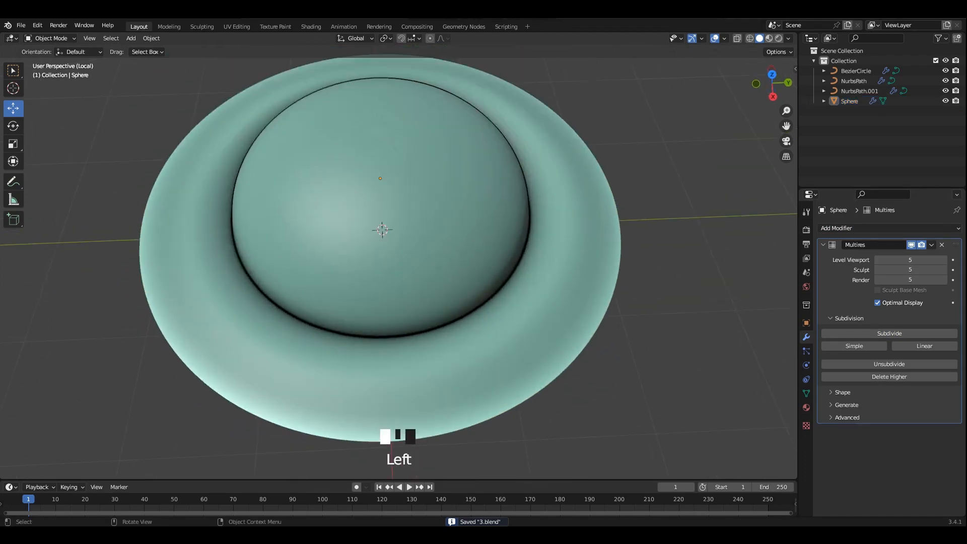
- Leave the isolated view with the dome selected, save the file and switch to the Sculpting workspace
{"action": "left_click", "coordinate": [519, 252]}
{"action": "key", "text": "grave"}
{"action": "key", "text": "ctrl+s"}
{"action": "left_click", "coordinate": [202, 27]}
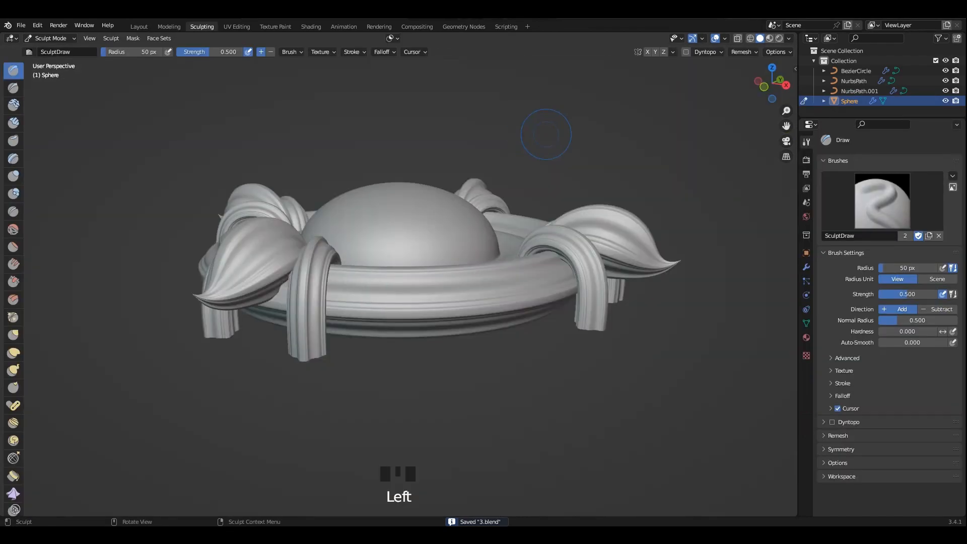
- Hide the ring and both ornament curves in the Layout workspace and return to the Sculpting workspace
{"action": "scroll", "coordinate": [544, 235], "scroll_direction": "up", "scroll_amount": 2}
{"action": "mouse_move", "coordinate": [544, 134]}
{"action": "middle_mouse_down"}
{"action": "mouse_move", "coordinate": [544, 235]}
{"action": "mouse_move", "coordinate": [554, 207]}
{"action": "middle_mouse_up"}
{"action": "scroll", "coordinate": [376, 141], "scroll_direction": "down", "scroll_amount": 2}
{"action": "middle_click_drag", "start_coordinate": [456, 217], "coordinate": [491, 246]}
{"action": "key", "text": "ctrl+s"}
{"action": "left_click", "coordinate": [139, 27]}
{"action": "left_click", "coordinate": [202, 26]}
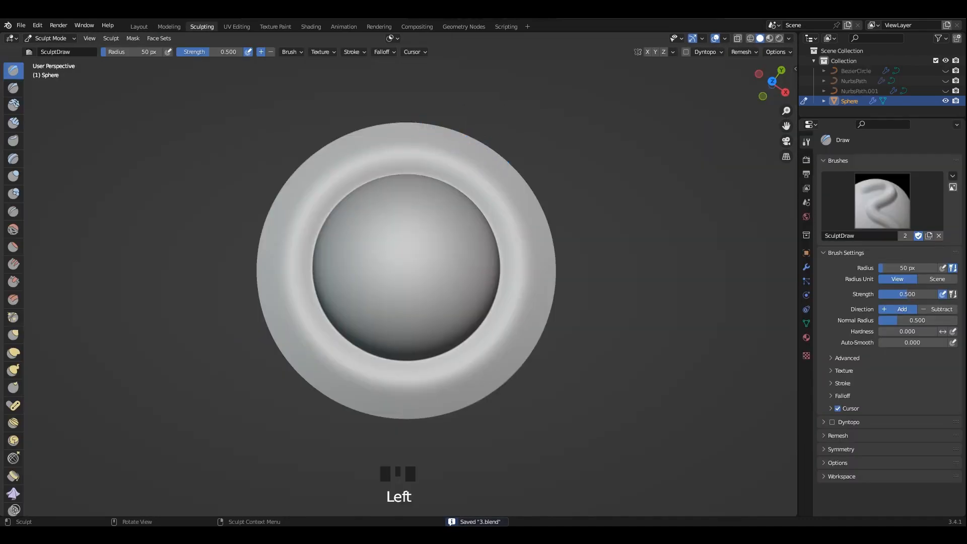
- Configure the sculpting viewport's solid shading with coloured object display and strong cavity shading
{"action": "scroll", "coordinate": [532, 209], "scroll_direction": "up", "scroll_amount": 1}
{"action": "left_click", "coordinate": [789, 38]}
{"action": "left_click", "coordinate": [786, 164]}
{"action": "left_click", "coordinate": [787, 190]}
{"action": "left_click", "coordinate": [732, 253]}
{"action": "left_click", "coordinate": [825, 253]}
{"action": "left_click", "coordinate": [815, 298]}
{"action": "left_click_drag", "start_coordinate": [755, 275], "coordinate": [851, 275]}
{"action": "middle_click_drag", "start_coordinate": [441, 259], "coordinate": [445, 249]}
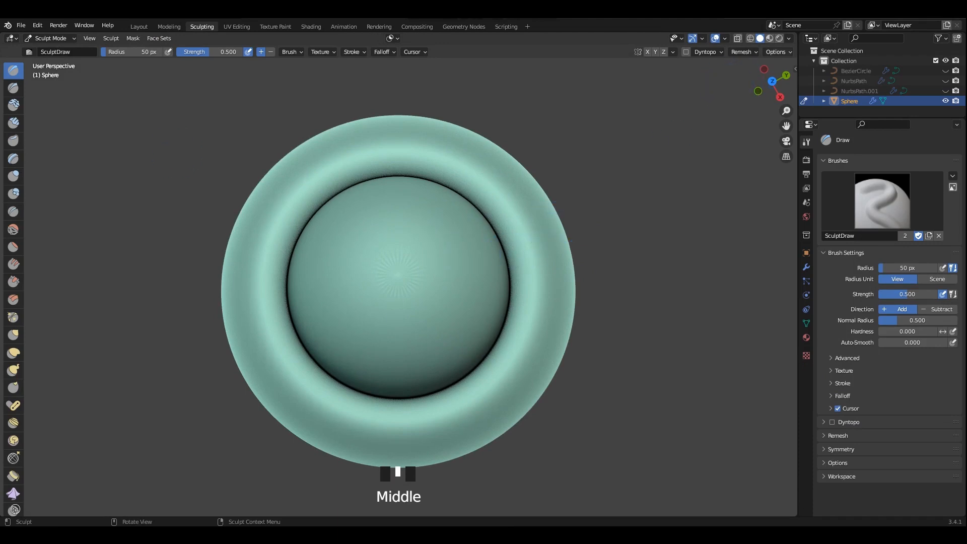
- Choose the Draw Sharp brush, try a radially symmetric stroke on the dome and undo it
{"action": "left_click_drag", "start_coordinate": [24, 201], "coordinate": [43, 202]}
{"action": "scroll", "coordinate": [455, 289], "scroll_direction": "up", "scroll_amount": 2}
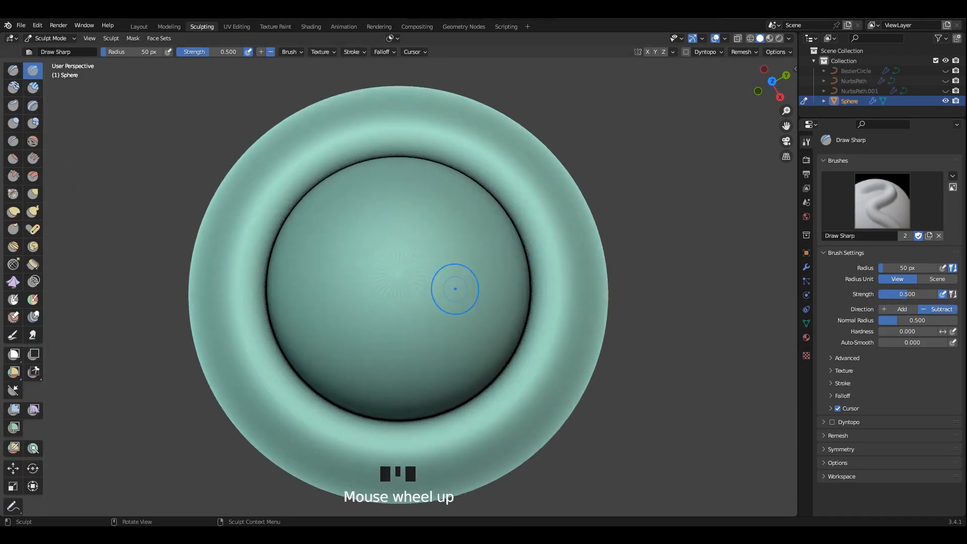
{"action": "left_click", "coordinate": [841, 449]}
{"action": "scroll", "coordinate": [887, 352], "scroll_direction": "down", "scroll_amount": 4}
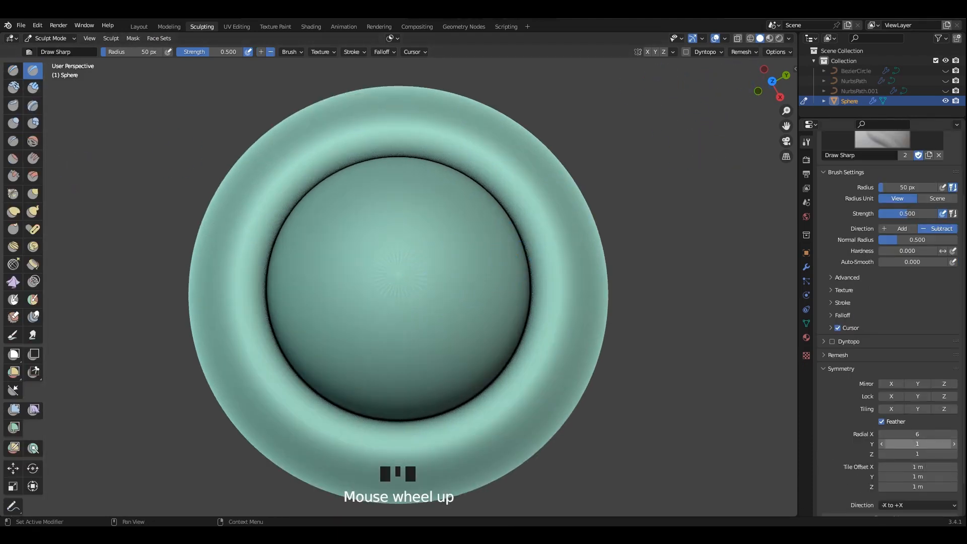
{"action": "left_click_drag", "start_coordinate": [429, 295], "coordinate": [492, 308]}
{"action": "key", "text": "ctrl+z"}
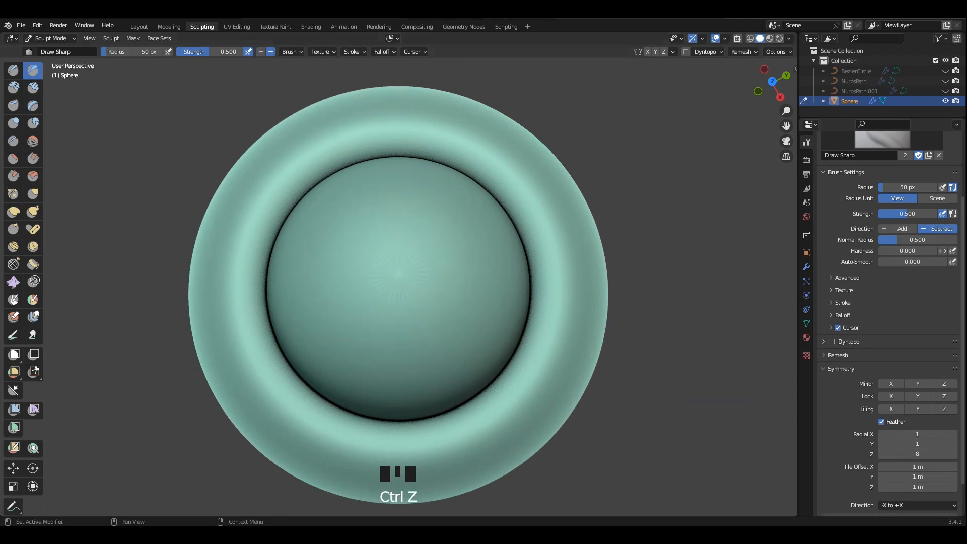
- From the top view, set Radial Z symmetry to 30, the stroke method to Line and the brush radius to 22 px
{"action": "middle_click_drag", "start_coordinate": [493, 301], "coordinate": [438, 301], "text": "alt"}
{"action": "middle_click_drag", "start_coordinate": [433, 295], "coordinate": [427, 315], "text": "alt"}
{"action": "scroll", "coordinate": [401, 285], "scroll_direction": "up", "scroll_amount": 1}
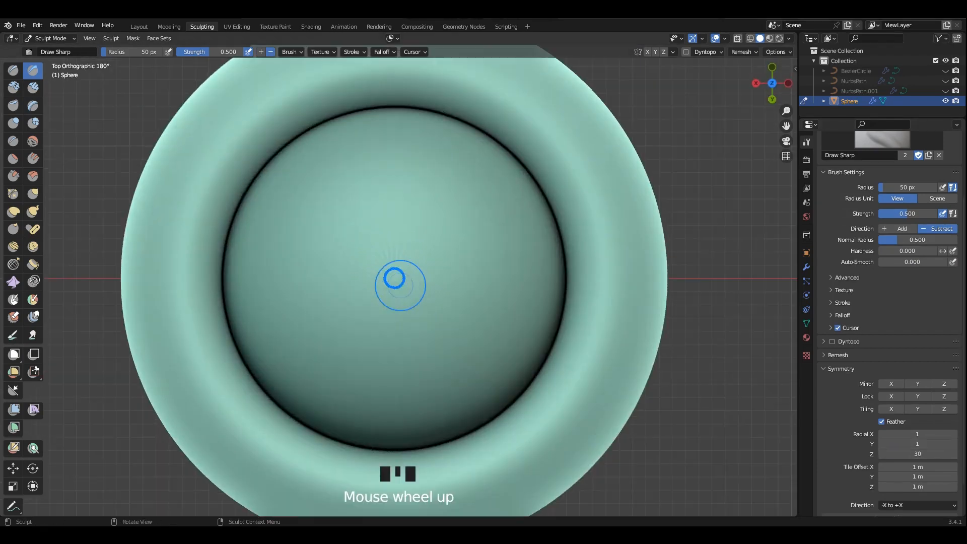
{"action": "key", "text": "e"}
{"action": "left_click", "coordinate": [453, 326]}
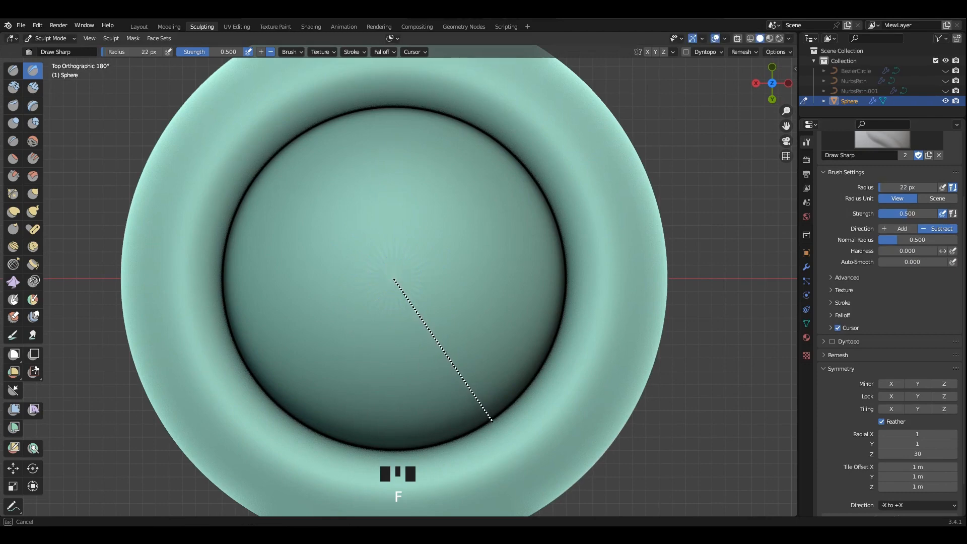
- Carve straight radial grooves down the dome from its top to its base with the Draw Sharp brush
{"action": "left_click_drag", "start_coordinate": [492, 421], "coordinate": [492, 420]}
{"action": "mouse_move", "coordinate": [446, 334]}
{"action": "middle_mouse_down"}
{"action": "mouse_move", "coordinate": [462, 297]}
{"action": "mouse_move", "coordinate": [415, 272]}
{"action": "mouse_move", "coordinate": [431, 289]}
{"action": "mouse_move", "coordinate": [428, 418]}
{"action": "mouse_move", "coordinate": [403, 324]}
{"action": "middle_mouse_up"}
{"action": "scroll", "coordinate": [431, 289], "scroll_direction": "up", "scroll_amount": 1, "text": "shift"}
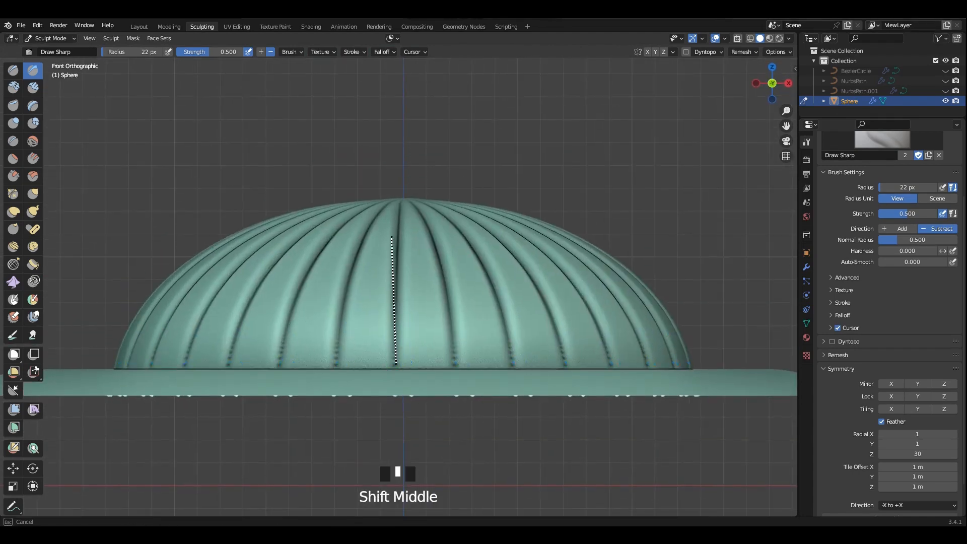
{"action": "left_click_drag", "start_coordinate": [391, 236], "coordinate": [393, 216]}
{"action": "middle_click_drag", "start_coordinate": [393, 217], "coordinate": [393, 222]}
{"action": "scroll", "coordinate": [394, 219], "scroll_direction": "up", "scroll_amount": 2}
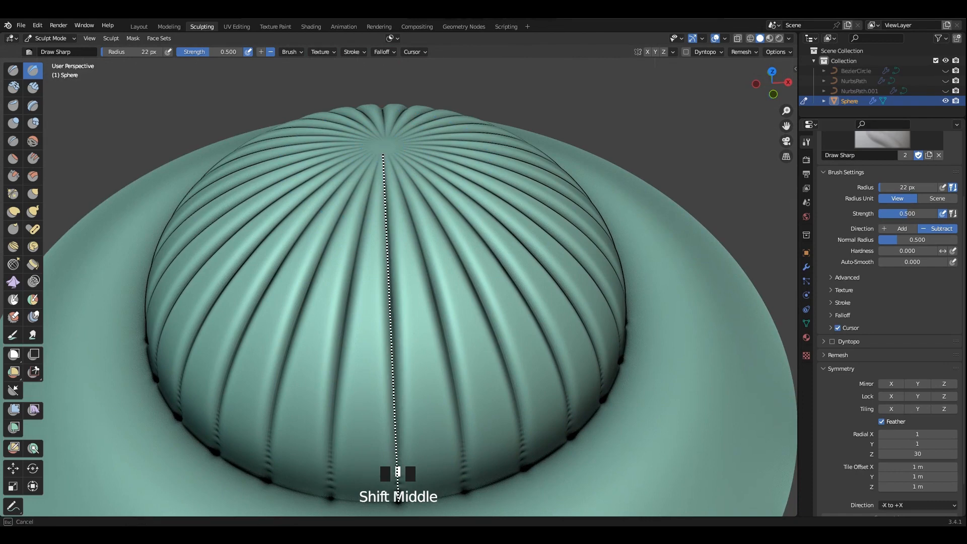
{"action": "left_click_drag", "start_coordinate": [398, 501], "coordinate": [398, 501]}
- Smooth the lower ends of the grooves around the dome's base, undoing the first attempt
{"action": "middle_click_drag", "start_coordinate": [418, 365], "coordinate": [371, 312]}
{"action": "left_click_drag", "start_coordinate": [364, 297], "coordinate": [363, 362], "text": "shift"}
{"action": "key", "text": "ctrl+z"}
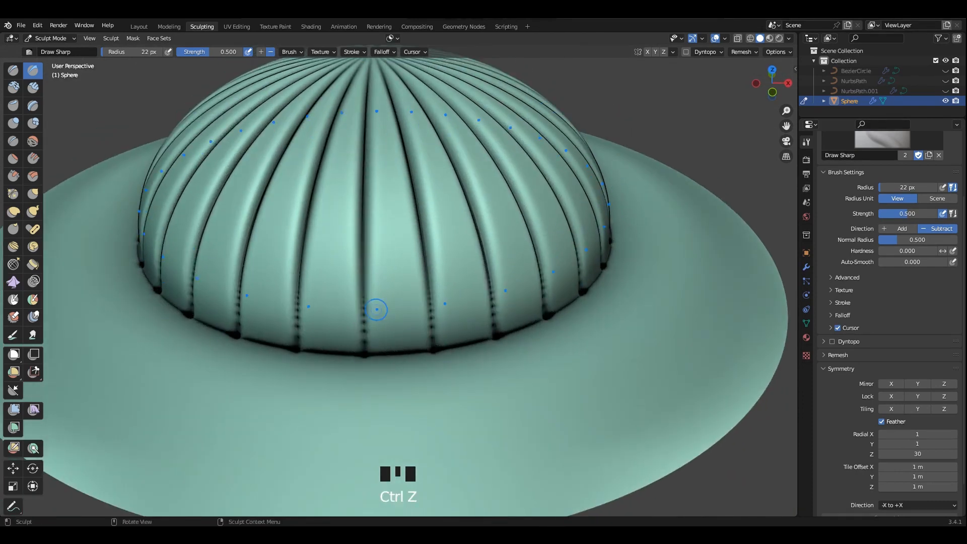
{"action": "scroll", "coordinate": [375, 309], "scroll_direction": "down", "scroll_amount": 2}
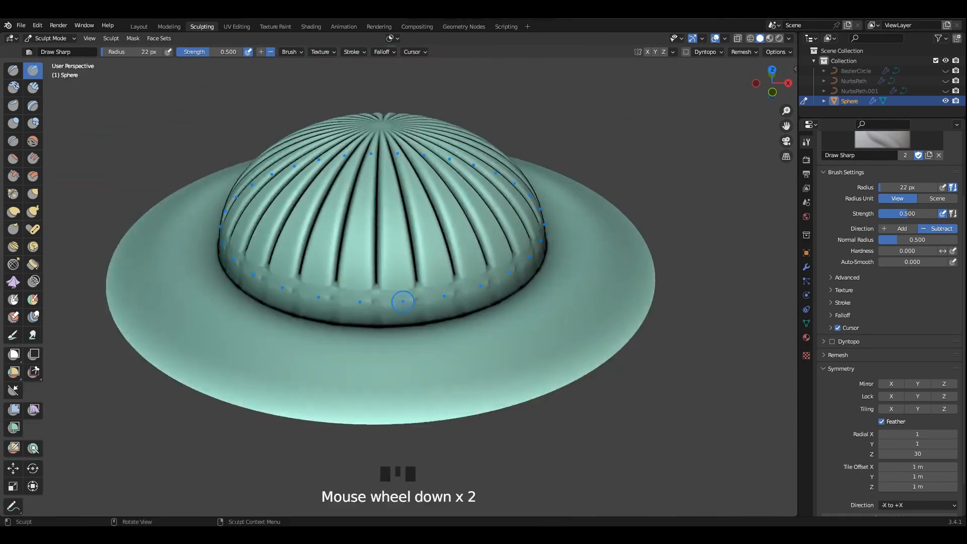
- Set the Draw brush to strength 1.000, Sphere falloff and Radial Z 50, then try a dab beside the dome's base and undo it
{"action": "middle_click_drag", "start_coordinate": [375, 310], "coordinate": [438, 350]}
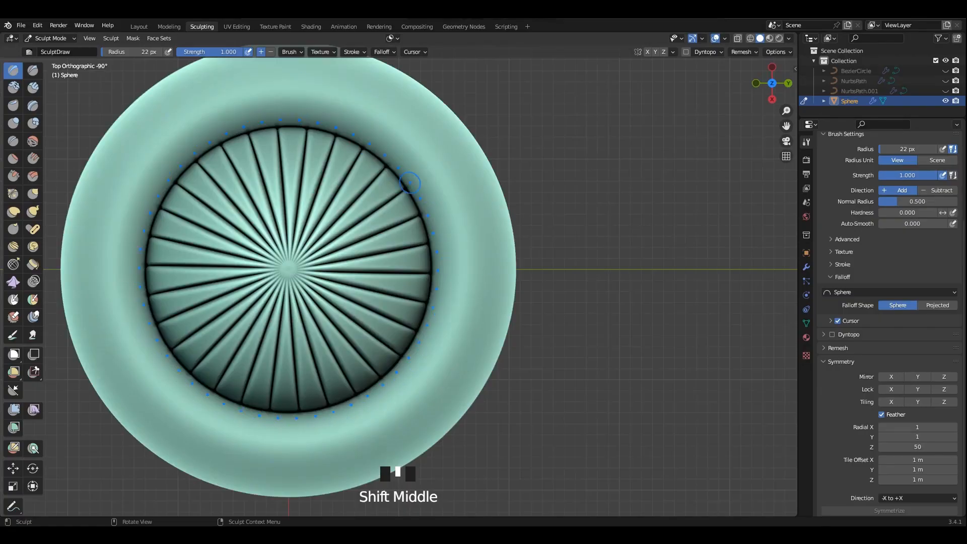
{"action": "scroll", "coordinate": [410, 184], "scroll_direction": "up", "scroll_amount": 2}
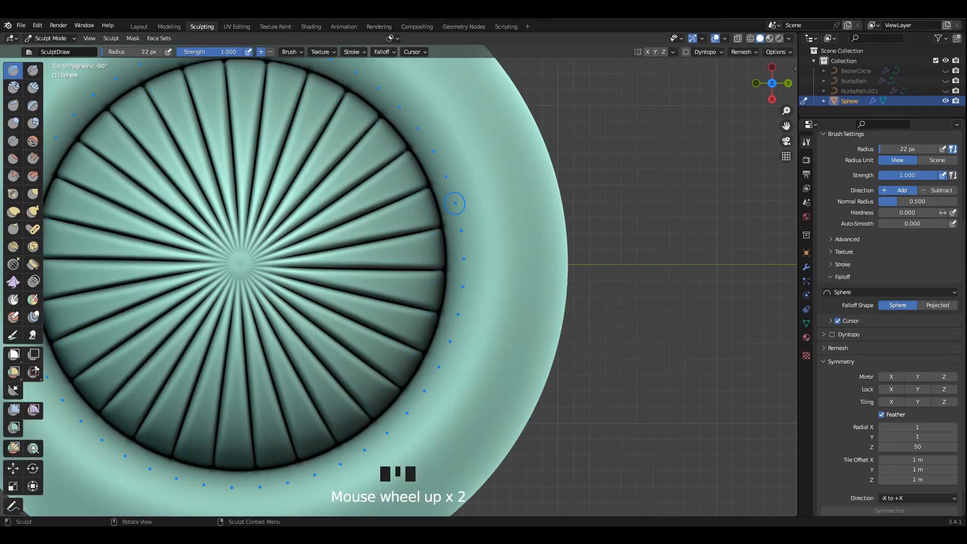
{"action": "scroll", "coordinate": [422, 257], "scroll_direction": "up", "scroll_amount": 2}
{"action": "middle_click_drag", "start_coordinate": [478, 229], "coordinate": [488, 222], "text": "shift"}
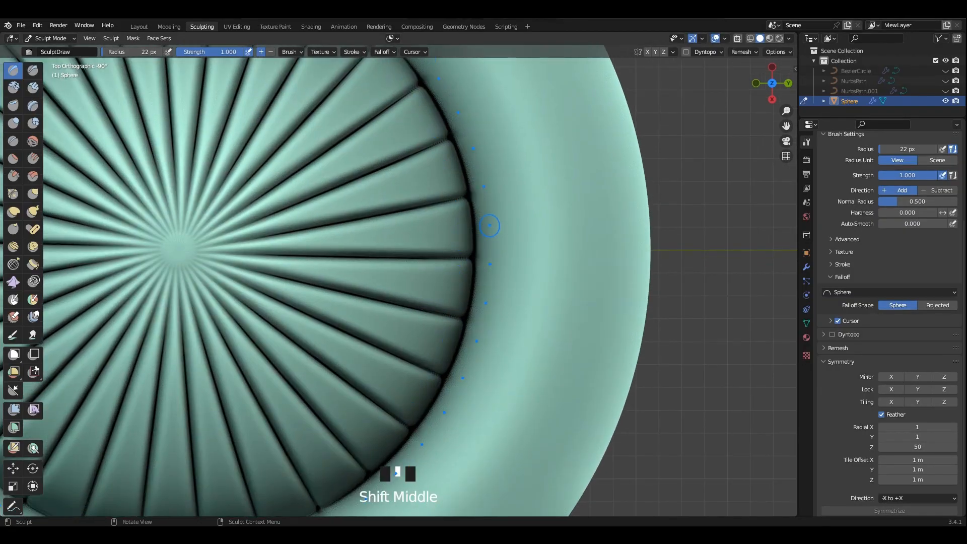
{"action": "left_click", "coordinate": [488, 222]}
{"action": "scroll", "coordinate": [489, 242], "scroll_direction": "down", "scroll_amount": 2}
{"action": "key", "text": "ctrl+z"}
- Place a ring of 50 round beads on the rim around the dome's base with the Draw brush
{"action": "scroll", "coordinate": [543, 254], "scroll_direction": "up", "scroll_amount": 2}
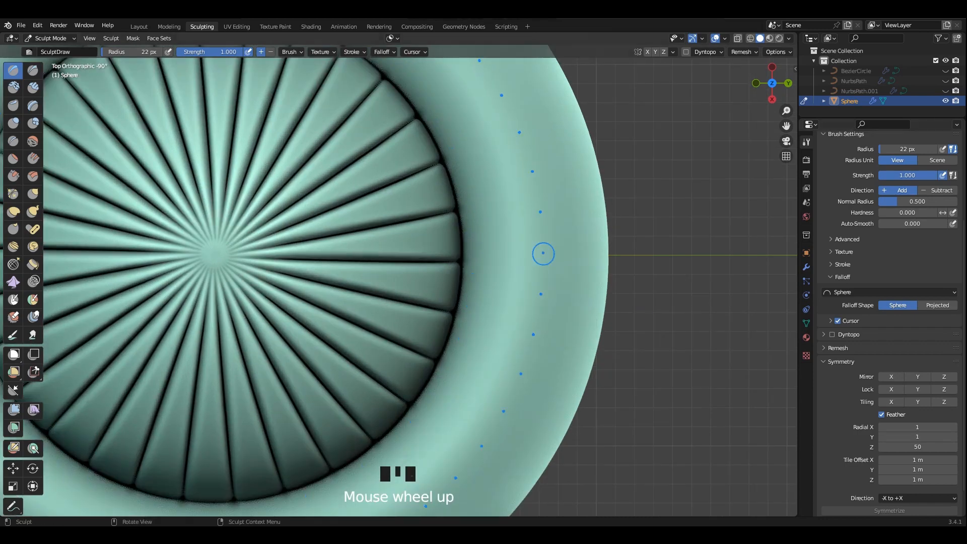
{"action": "left_click", "coordinate": [475, 241]}
{"action": "scroll", "coordinate": [497, 253], "scroll_direction": "down", "scroll_amount": 3}
{"action": "middle_click_drag", "start_coordinate": [496, 252], "coordinate": [513, 257], "text": "shift"}
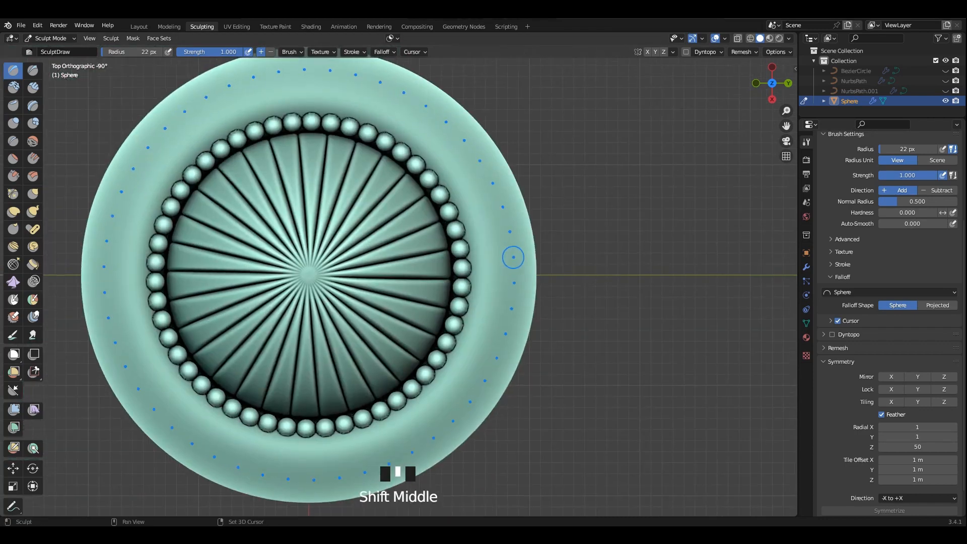
- Carve 50 straight radial grooves across the rim from the beads to its outer edge with Draw Sharp at 22 px radius
{"action": "middle_click_drag", "start_coordinate": [479, 210], "coordinate": [401, 284], "text": "shift"}
{"action": "scroll", "coordinate": [401, 283], "scroll_direction": "up", "scroll_amount": 1}
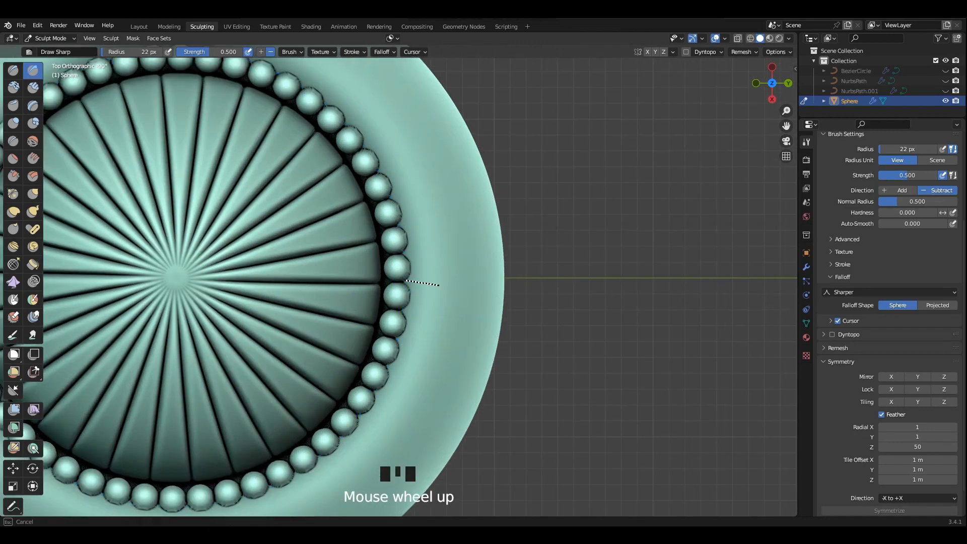
{"action": "left_click_drag", "start_coordinate": [506, 282], "coordinate": [505, 283]}
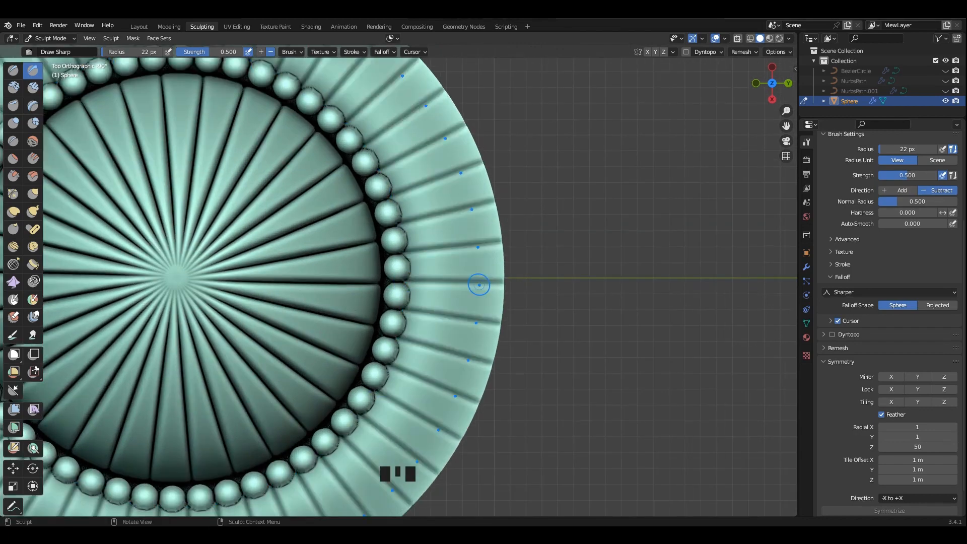
- Undo the rim grooves and recarve 50 straight radial grooves from the beads out past the rim's outer edge with Draw Sharp
{"action": "scroll", "coordinate": [480, 283], "scroll_direction": "up", "scroll_amount": 2}
{"action": "middle_click_drag", "start_coordinate": [479, 283], "coordinate": [357, 272], "text": "shift"}
{"action": "key", "text": "ctrl+z"}
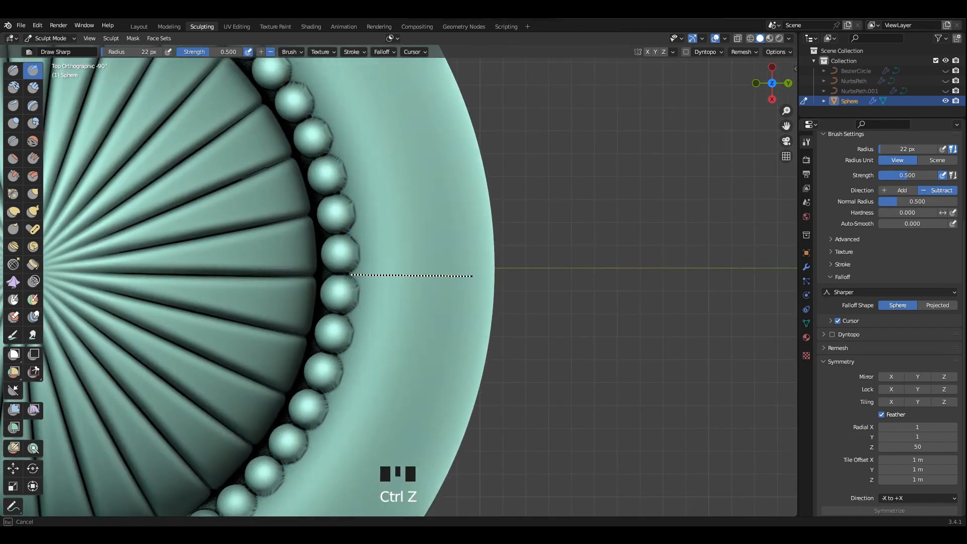
{"action": "left_click_drag", "start_coordinate": [496, 275], "coordinate": [497, 276]}
{"action": "left_click_drag", "start_coordinate": [359, 276], "coordinate": [351, 276]}
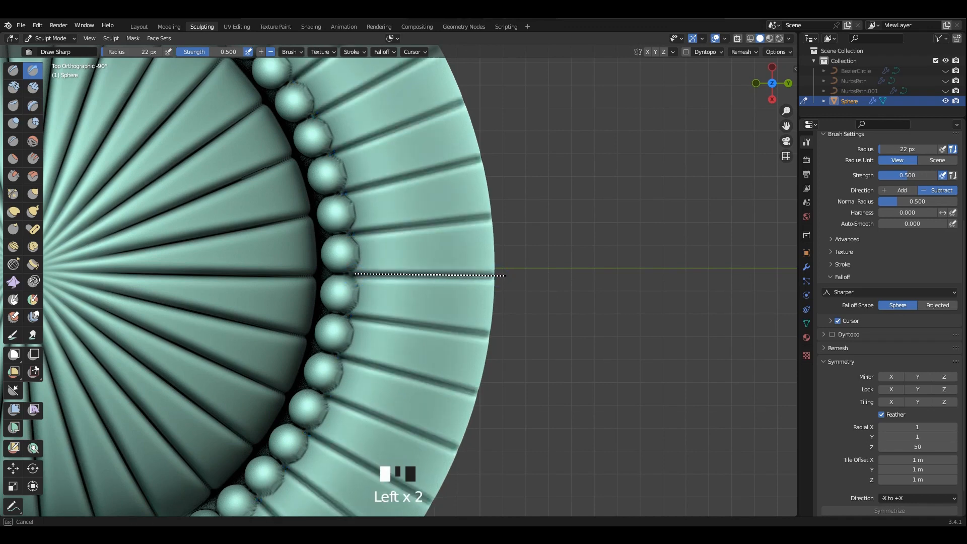
{"action": "mouse_move", "coordinate": [504, 276]}
{"action": "left_mouse_down"}
{"action": "mouse_move", "coordinate": [500, 304]}
{"action": "mouse_move", "coordinate": [480, 311]}
{"action": "mouse_move", "coordinate": [498, 305]}
{"action": "left_mouse_up"}
- Return to object mode in the Layout workspace and unhide the ring, petals and clasps around the dome
{"action": "scroll", "coordinate": [501, 304], "scroll_direction": "down", "scroll_amount": 2}
{"action": "scroll", "coordinate": [454, 277], "scroll_direction": "up", "scroll_amount": 3}
{"action": "mouse_move", "coordinate": [500, 304]}
{"action": "middle_mouse_down"}
{"action": "mouse_move", "coordinate": [453, 277]}
{"action": "mouse_move", "coordinate": [467, 299]}
{"action": "mouse_move", "coordinate": [458, 298]}
{"action": "mouse_move", "coordinate": [490, 293]}
{"action": "mouse_move", "coordinate": [468, 272]}
{"action": "middle_mouse_up"}
{"action": "scroll", "coordinate": [468, 299], "scroll_direction": "down", "scroll_amount": 1}
{"action": "scroll", "coordinate": [467, 299], "scroll_direction": "down", "scroll_amount": 3}
{"action": "key", "text": "slash"}
{"action": "scroll", "coordinate": [479, 286], "scroll_direction": "up", "scroll_amount": 2}
{"action": "scroll", "coordinate": [382, 216], "scroll_direction": "up", "scroll_amount": 2}
{"action": "left_click", "coordinate": [139, 26]}
{"action": "scroll", "coordinate": [549, 242], "scroll_direction": "down", "scroll_amount": 3}
{"action": "left_click", "coordinate": [554, 252]}
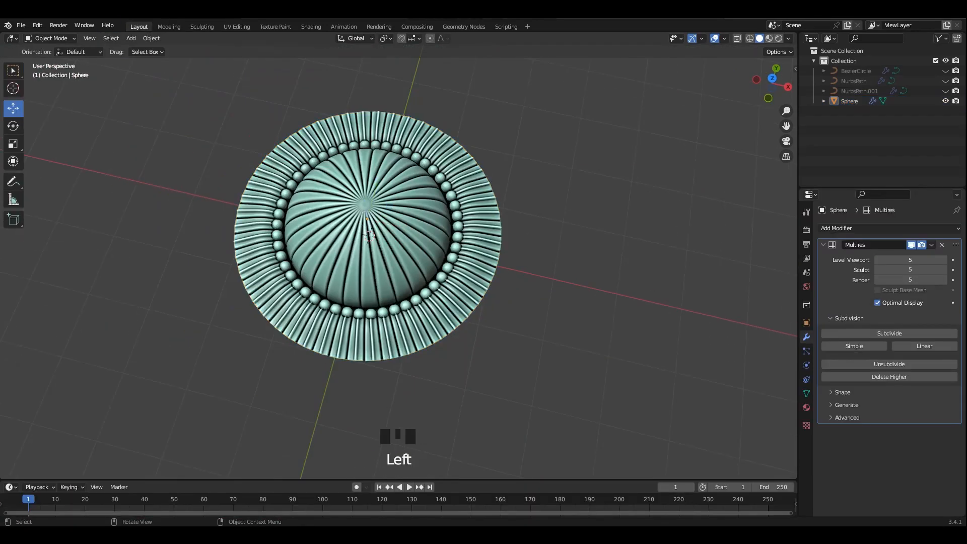
{"action": "key", "text": "alt+h"}
{"action": "left_click", "coordinate": [554, 252]}
- Create a new material for the dome in the Shading workspace
{"action": "middle_click_drag", "start_coordinate": [554, 251], "coordinate": [559, 196], "text": "alt"}
{"action": "middle_click_drag", "start_coordinate": [403, 251], "coordinate": [376, 258], "text": "alt"}
{"action": "scroll", "coordinate": [397, 252], "scroll_direction": "up", "scroll_amount": 1}
{"action": "scroll", "coordinate": [398, 252], "scroll_direction": "down", "scroll_amount": 2}
{"action": "scroll", "coordinate": [376, 258], "scroll_direction": "up", "scroll_amount": 1}
{"action": "left_click", "coordinate": [311, 26]}
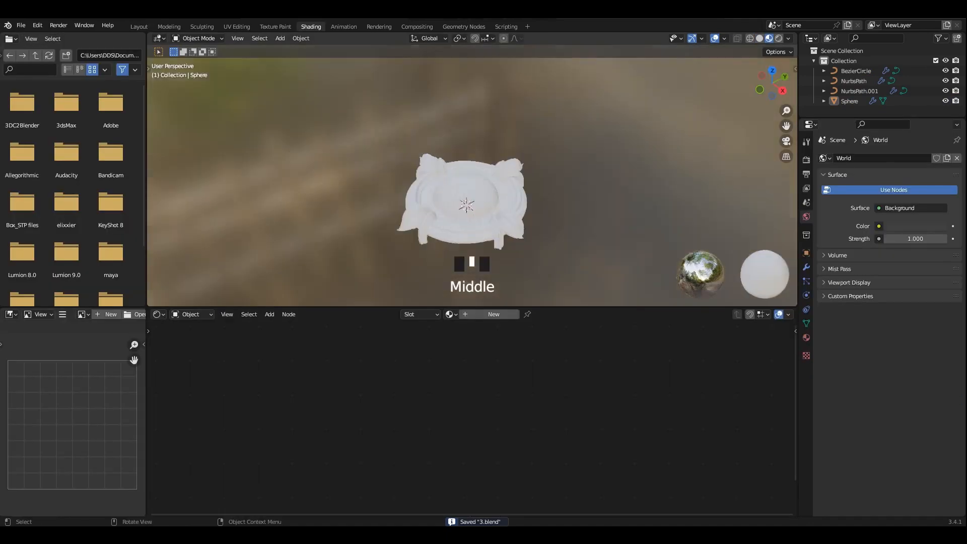
{"action": "scroll", "coordinate": [472, 181], "scroll_direction": "up", "scroll_amount": 2}
{"action": "left_click", "coordinate": [493, 313]}
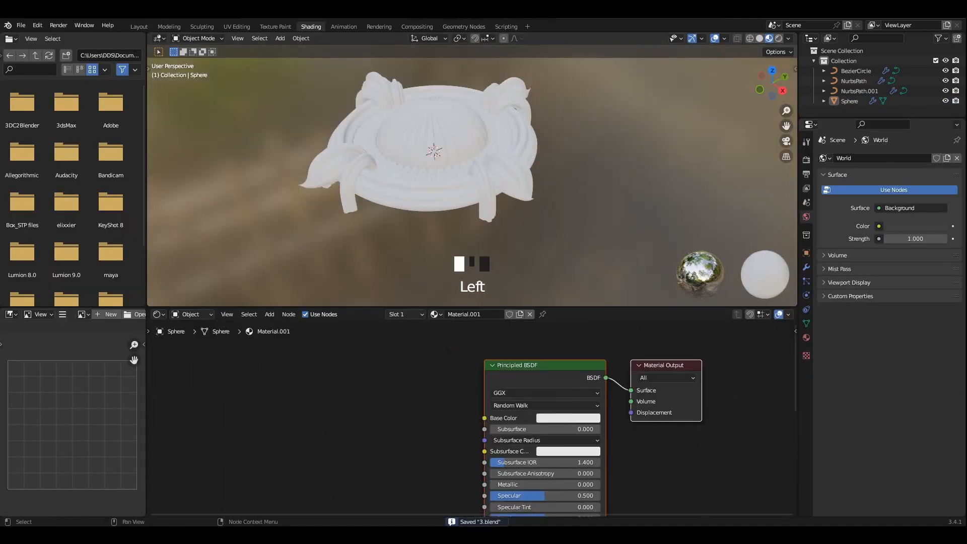
- Add a Gradient Texture to the dome's material, preview its colour output and attach Texture Coordinate and Mapping nodes
{"action": "key", "text": "shift+a"}
{"action": "type", "text": "g"}
{"action": "key", "text": "Return"}
{"action": "left_click", "coordinate": [278, 366]}
{"action": "left_click", "coordinate": [302, 371], "text": "ctrl+shift"}
{"action": "middle_click_drag", "start_coordinate": [302, 372], "coordinate": [537, 341], "text": "shift"}
{"action": "key", "text": "ctrl+t"}
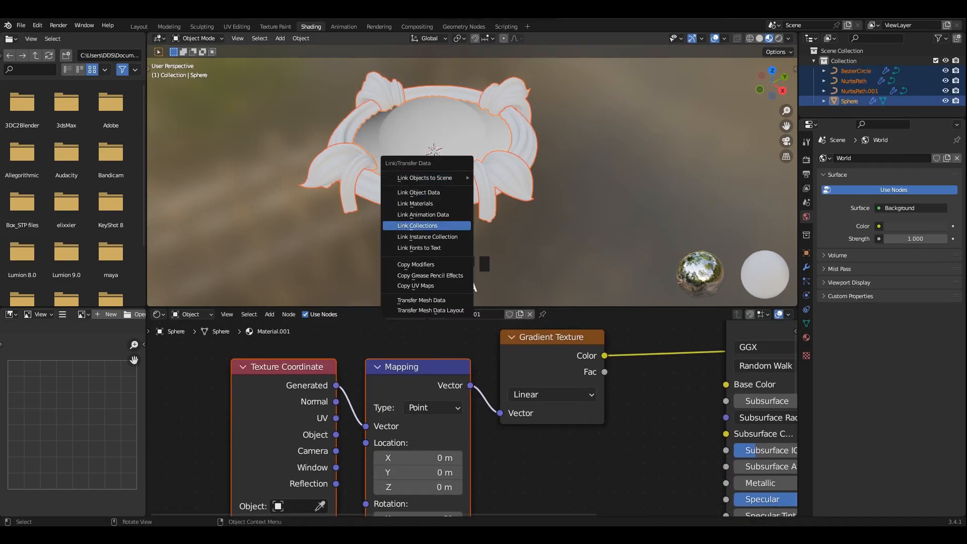
- Link the dome's material to the ring, petals and clasps, and save the file
{"action": "left_click", "coordinate": [415, 204]}
{"action": "left_click", "coordinate": [292, 171]}
{"action": "scroll", "coordinate": [293, 171], "scroll_direction": "down", "scroll_amount": 2}
{"action": "middle_click_drag", "start_coordinate": [292, 171], "coordinate": [287, 166]}
{"action": "key", "text": "ctrl+s"}
- Add a Plain Axes empty, raise it to the top of the dome and enlarge it
{"action": "key", "text": "shift+a"}
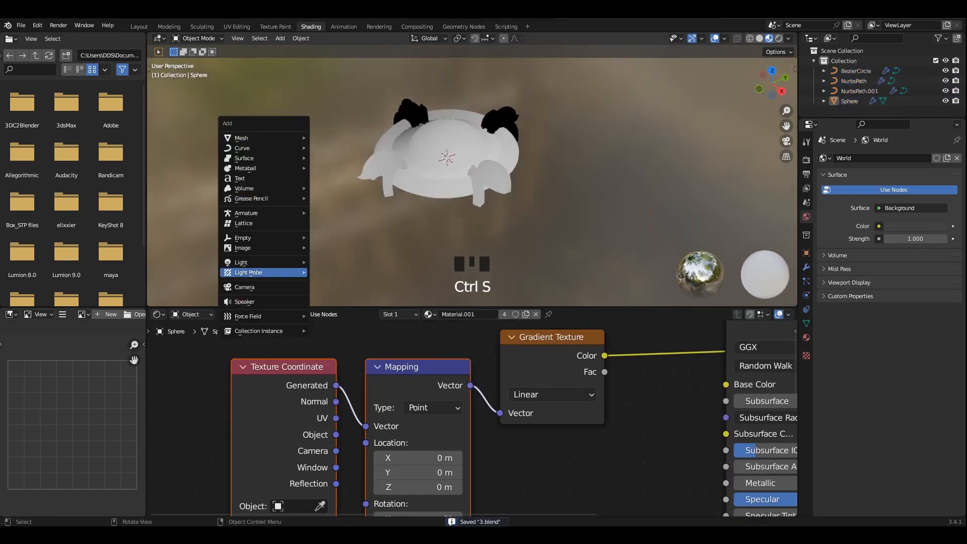
{"action": "mouse_move", "coordinate": [267, 238]}
{"action": "left_click", "coordinate": [333, 237]}
{"action": "scroll", "coordinate": [398, 252], "scroll_direction": "down", "scroll_amount": 2}
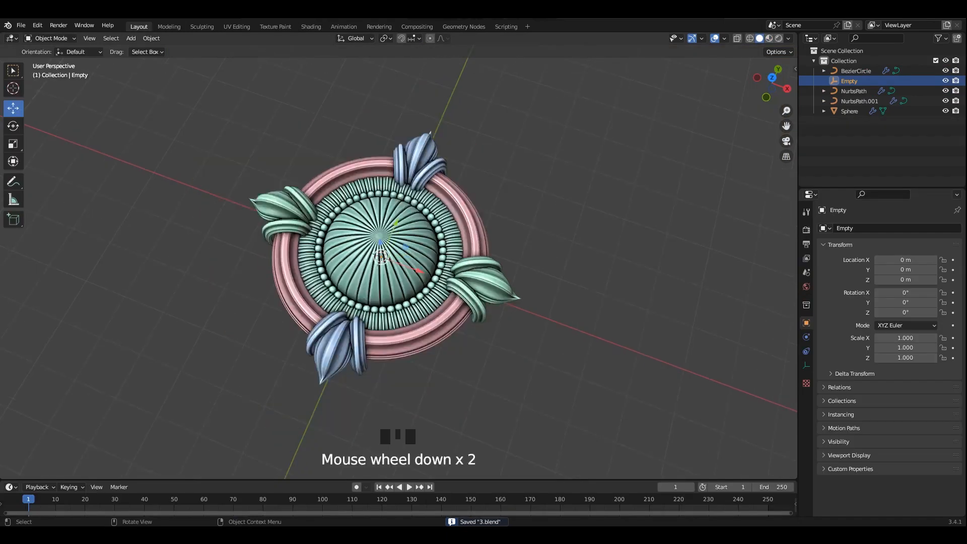
{"action": "left_click", "coordinate": [781, 90]}
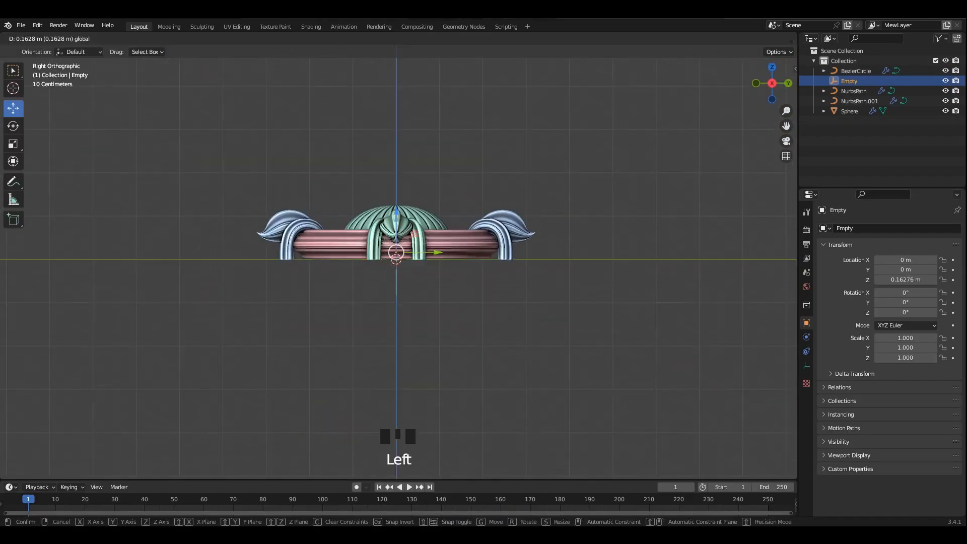
{"action": "key", "text": "s"}
{"action": "scroll", "coordinate": [433, 181], "scroll_direction": "up", "scroll_amount": 2}
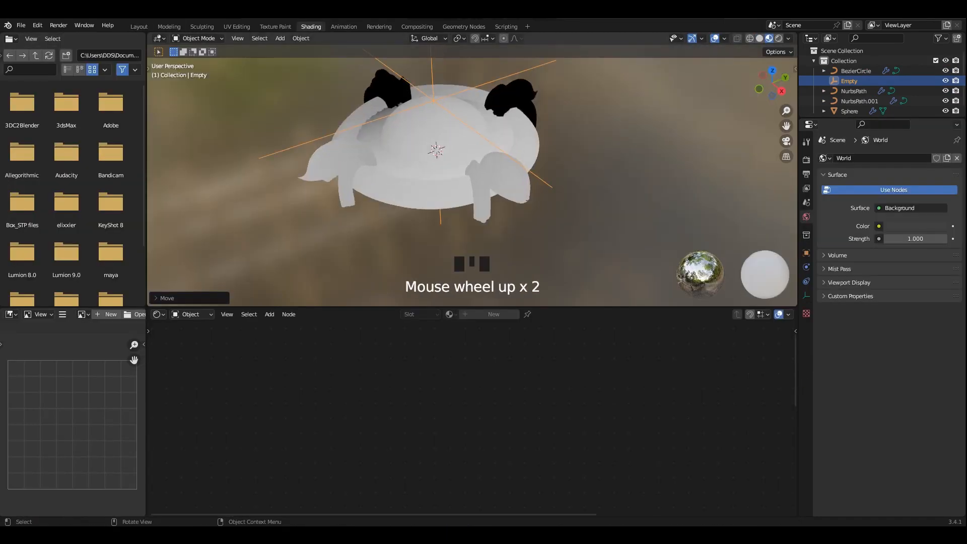
- Set the empty as the Texture Coordinate object and connect the Object output to the Mapping node's Vector
{"action": "left_click", "coordinate": [359, 452]}
{"action": "left_click", "coordinate": [348, 319]}
{"action": "left_click", "coordinate": [360, 272]}
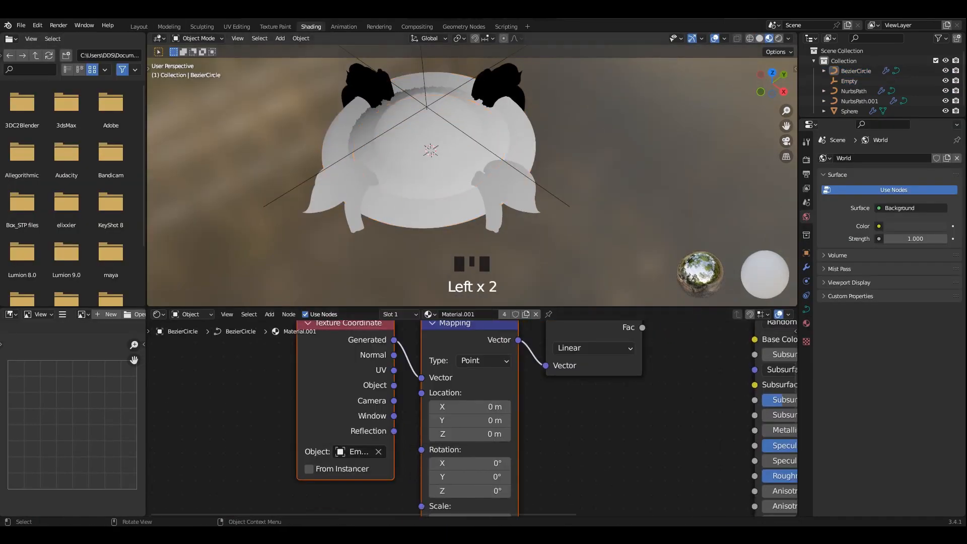
{"action": "left_click_drag", "start_coordinate": [394, 385], "coordinate": [421, 378]}
- In front view, rotate the empty a quarter turn to run the gradient vertically, and rotate it a further 180°
{"action": "left_click", "coordinate": [551, 193]}
{"action": "key", "text": "KP_1"}
{"action": "middle_click_drag", "start_coordinate": [551, 193], "coordinate": [552, 227], "text": "shift"}
{"action": "key", "text": "r"}
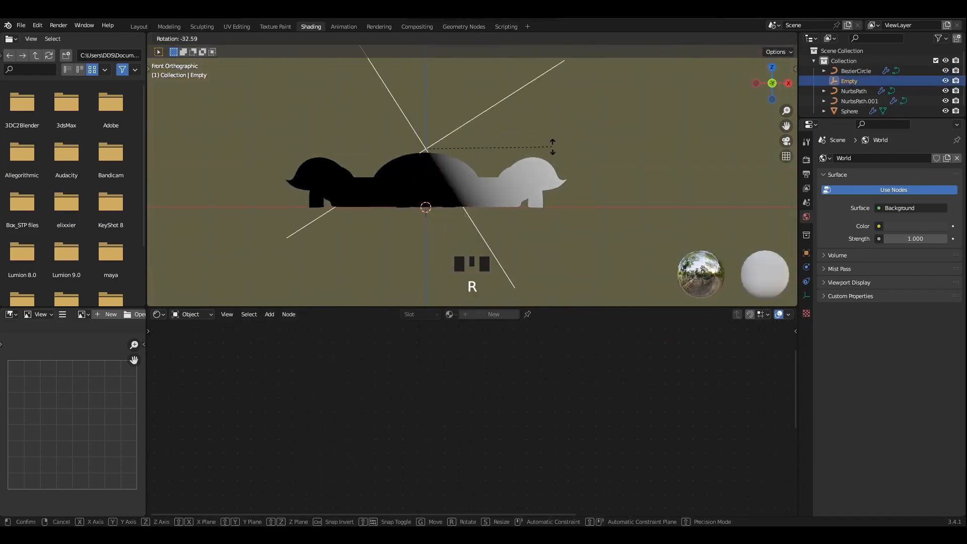
{"action": "left_click", "coordinate": [556, 147]}
{"action": "type", "text": "r"}
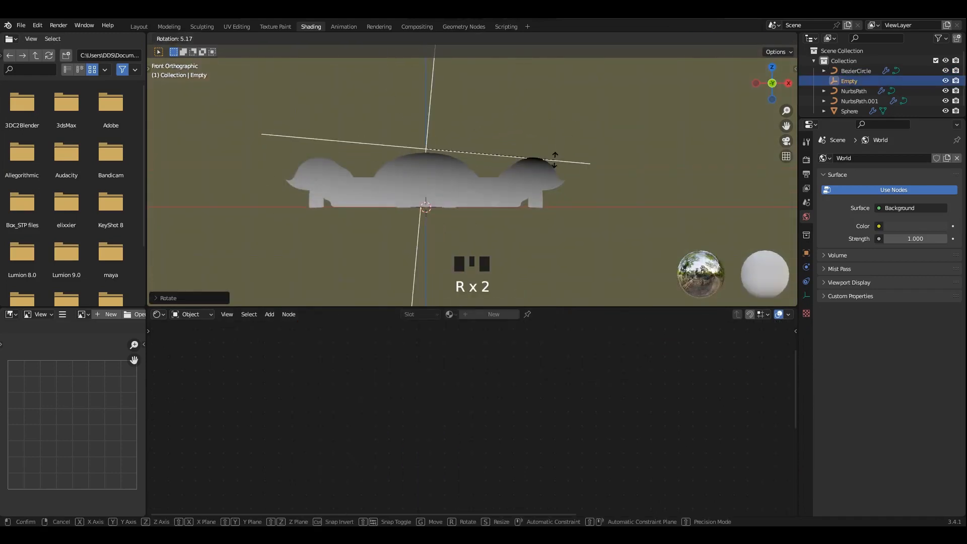
{"action": "type", "text": "180"}
{"action": "key", "text": "Return"}
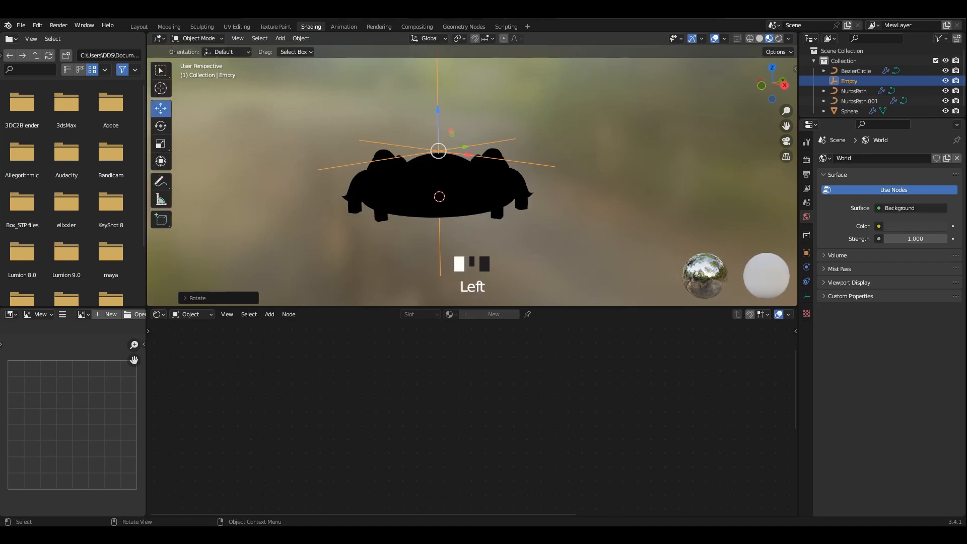
- Lower the empty into the rosette and scale it along Z to fit the gradient to the model's height
{"action": "left_click_drag", "start_coordinate": [423, 99], "coordinate": [424, 153]}
{"action": "mouse_move", "coordinate": [524, 156]}
{"action": "middle_mouse_down"}
{"action": "mouse_move", "coordinate": [533, 204]}
{"action": "mouse_move", "coordinate": [564, 193]}
{"action": "middle_mouse_up"}
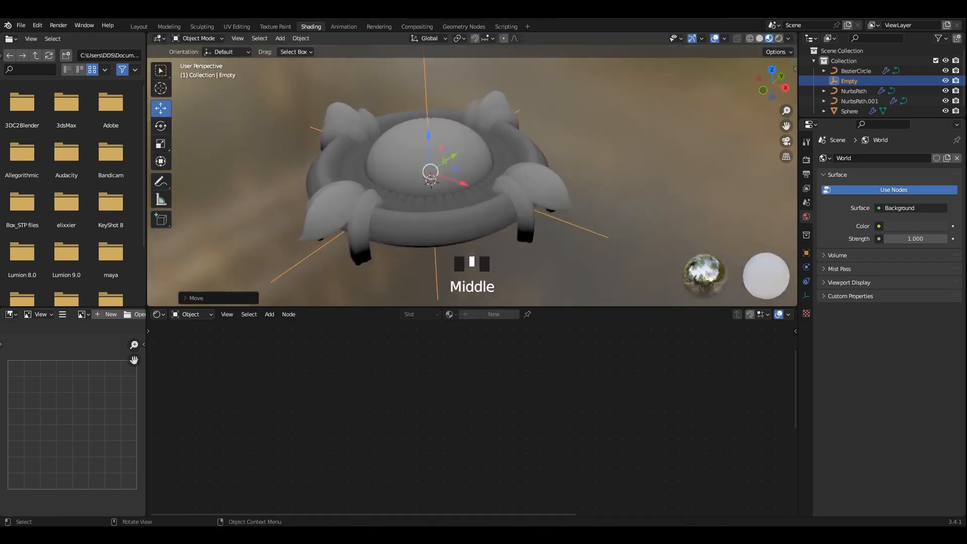
{"action": "scroll", "coordinate": [604, 199], "scroll_direction": "up", "scroll_amount": 3}
{"action": "key", "text": "s"}
{"action": "key", "text": "z"}
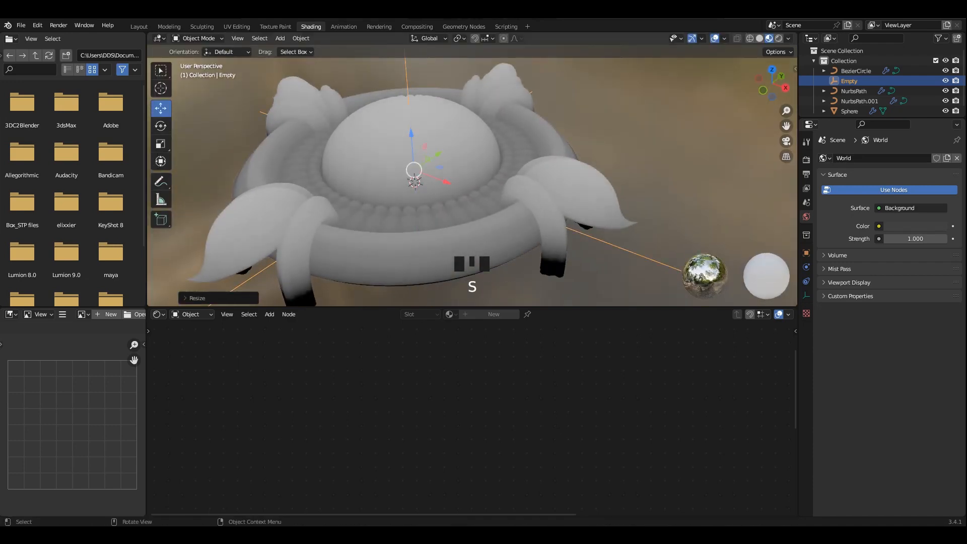
- Raise the empty, rescale it along Z and lower it slightly to strengthen the height contrast
{"action": "middle_click_drag", "start_coordinate": [498, 178], "coordinate": [478, 162]}
{"action": "left_click_drag", "start_coordinate": [423, 131], "coordinate": [422, 112]}
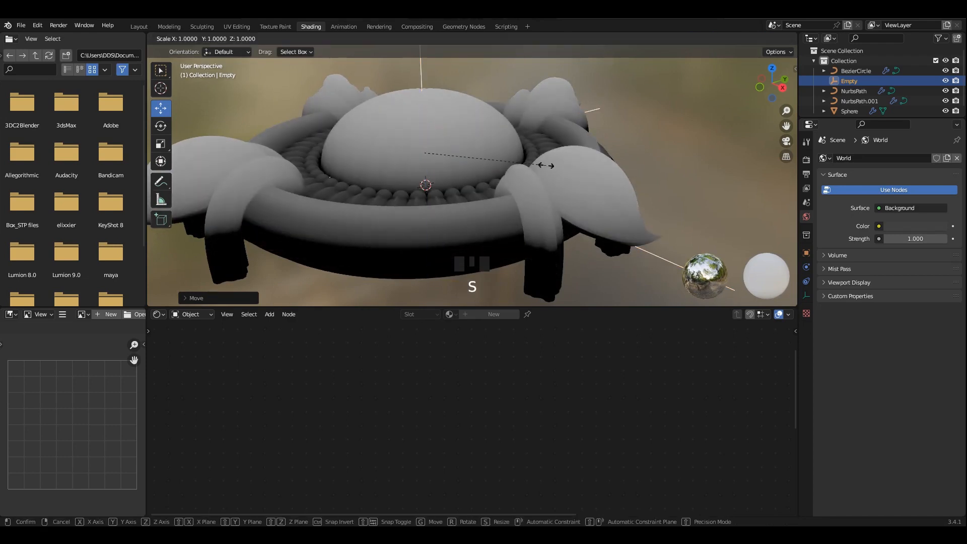
{"action": "key", "text": "z"}
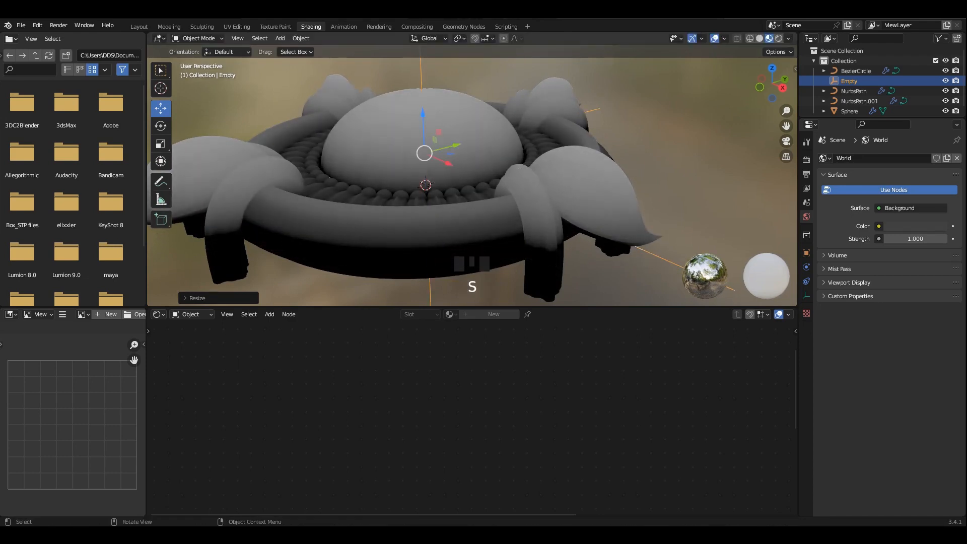
{"action": "left_click_drag", "start_coordinate": [423, 113], "coordinate": [424, 127]}
{"action": "middle_click_drag", "start_coordinate": [469, 151], "coordinate": [559, 217], "text": "alt"}
{"action": "middle_click_drag", "start_coordinate": [504, 192], "coordinate": [505, 171], "text": "alt"}
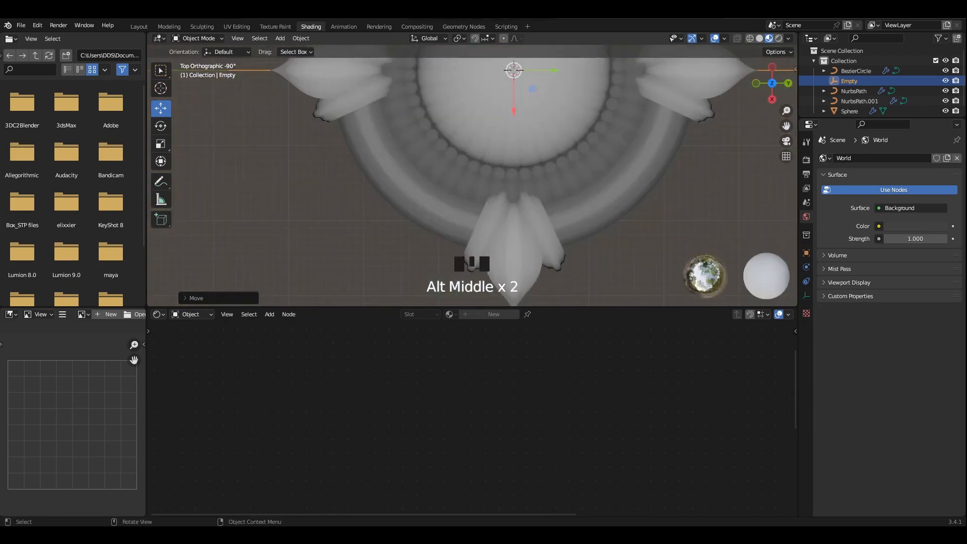
- Fine-tune the empty's height to about Z 0.15 m
{"action": "middle_click_drag", "start_coordinate": [443, 191], "coordinate": [491, 132]}
{"action": "left_click_drag", "start_coordinate": [453, 125], "coordinate": [454, 130]}
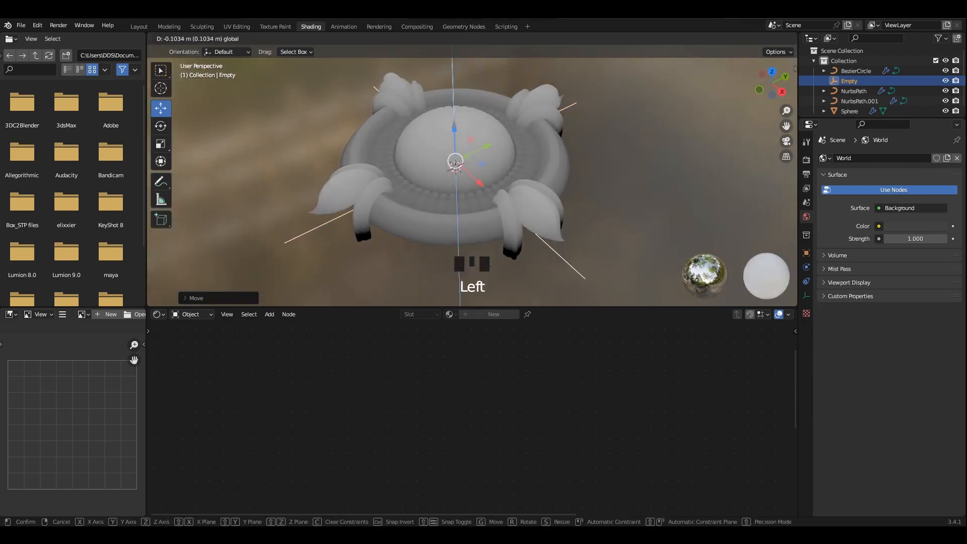
{"action": "left_click_drag", "start_coordinate": [456, 166], "coordinate": [456, 166]}
{"action": "middle_click_drag", "start_coordinate": [456, 166], "coordinate": [477, 151]}
- Open the Animation workspace, show the gradient material in the smaller viewport and enlarge both viewports
{"action": "scroll", "coordinate": [456, 146], "scroll_direction": "up", "scroll_amount": 2}
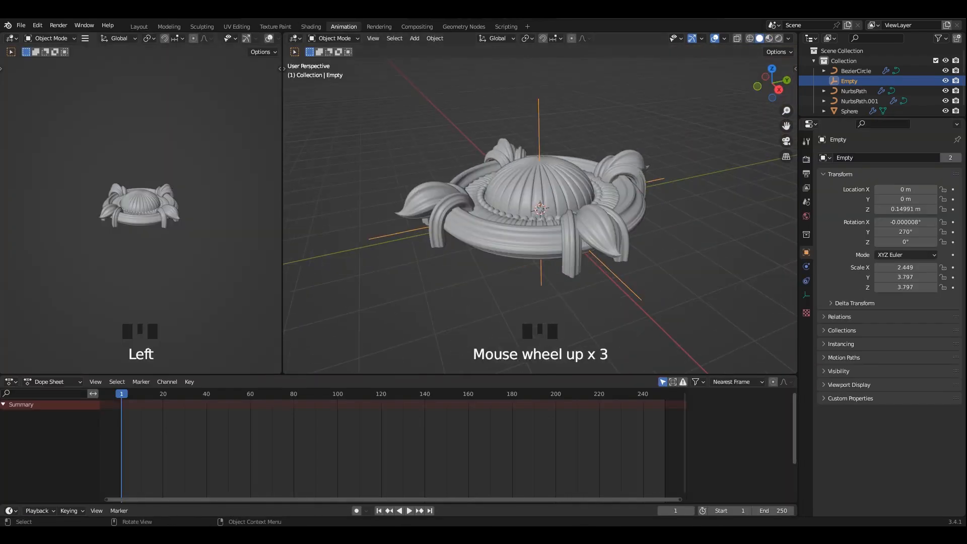
{"action": "scroll", "coordinate": [141, 202], "scroll_direction": "up", "scroll_amount": 7}
{"action": "scroll", "coordinate": [141, 201], "scroll_direction": "up", "scroll_amount": 1}
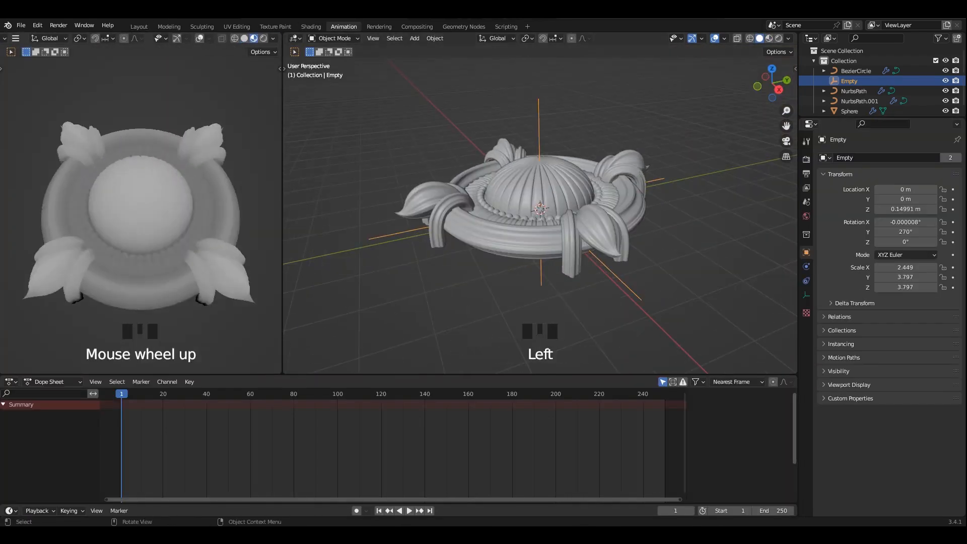
{"action": "middle_click_drag", "start_coordinate": [141, 202], "coordinate": [152, 206], "text": "shift"}
{"action": "scroll", "coordinate": [141, 201], "scroll_direction": "down", "scroll_amount": 2}
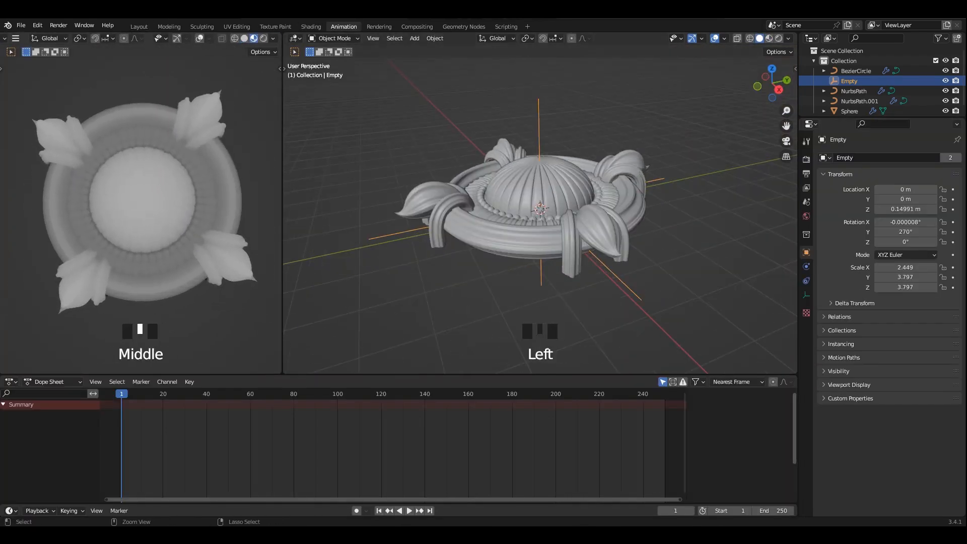
{"action": "left_click_drag", "start_coordinate": [141, 375], "coordinate": [141, 455]}
- Add a camera aligned to the rosette's top view, save the file and look through the camera in the smaller viewport
{"action": "scroll", "coordinate": [355, 190], "scroll_direction": "down", "scroll_amount": 2}
{"action": "key", "text": "shift+a"}
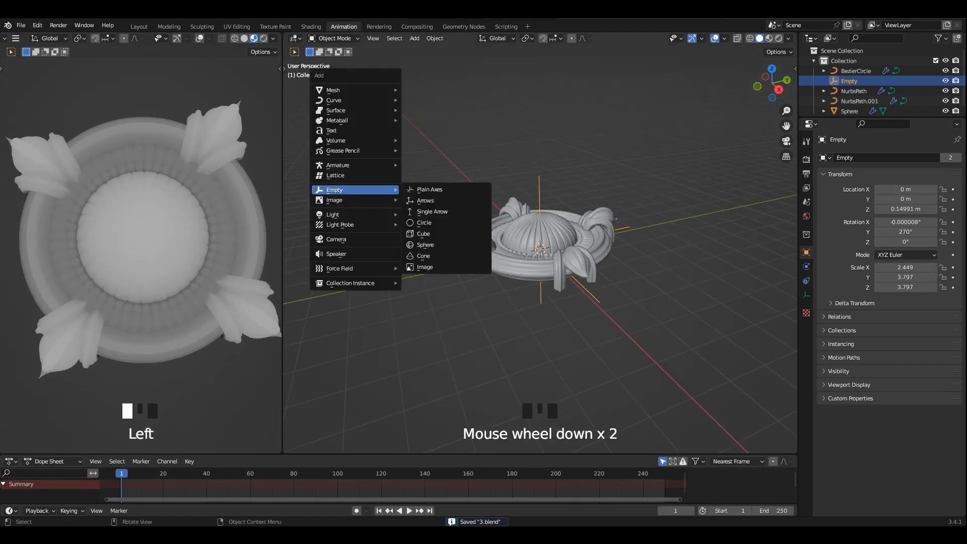
{"action": "left_click", "coordinate": [336, 239]}
{"action": "middle_click_drag", "start_coordinate": [540, 252], "coordinate": [540, 222], "text": "alt"}
{"action": "middle_click_drag", "start_coordinate": [540, 252], "coordinate": [534, 282], "text": "alt"}
{"action": "key", "text": "ctrl+alt+KP_0"}
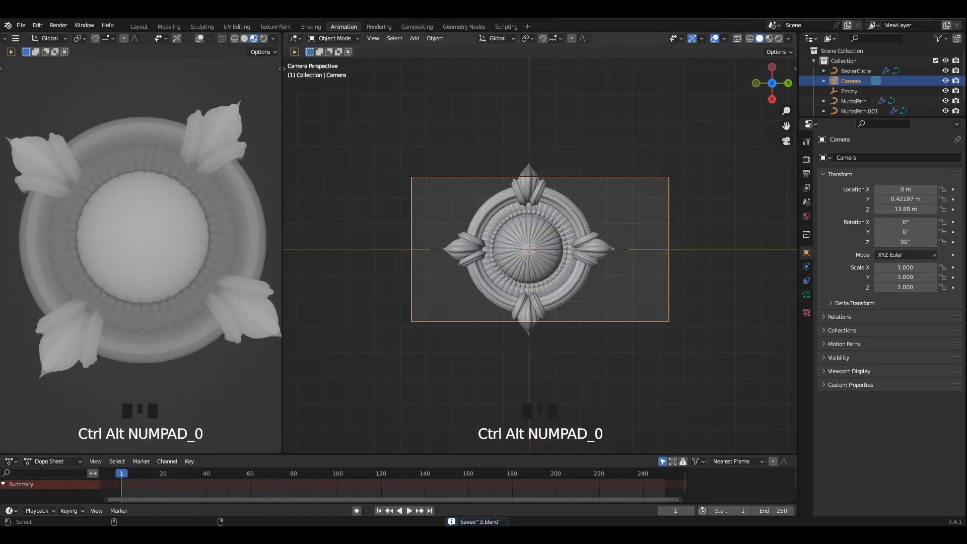
{"action": "key", "text": "ctrl+s"}
{"action": "left_click", "coordinate": [518, 254]}
{"action": "key", "text": "KP_0"}
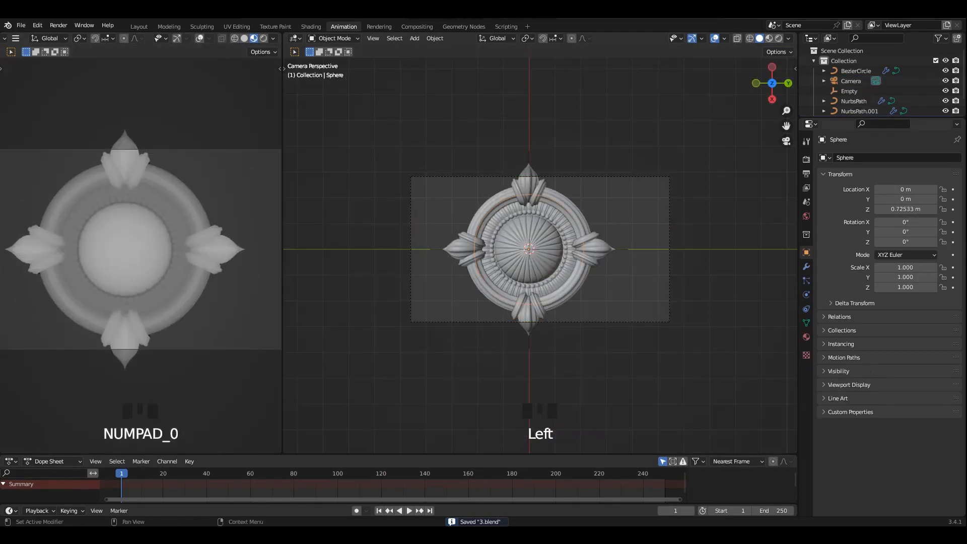
- Set the render resolution to 4000 × 4000 px
{"action": "scroll", "coordinate": [540, 252], "scroll_direction": "down", "scroll_amount": 6}
{"action": "scroll", "coordinate": [540, 252], "scroll_direction": "up", "scroll_amount": 4}
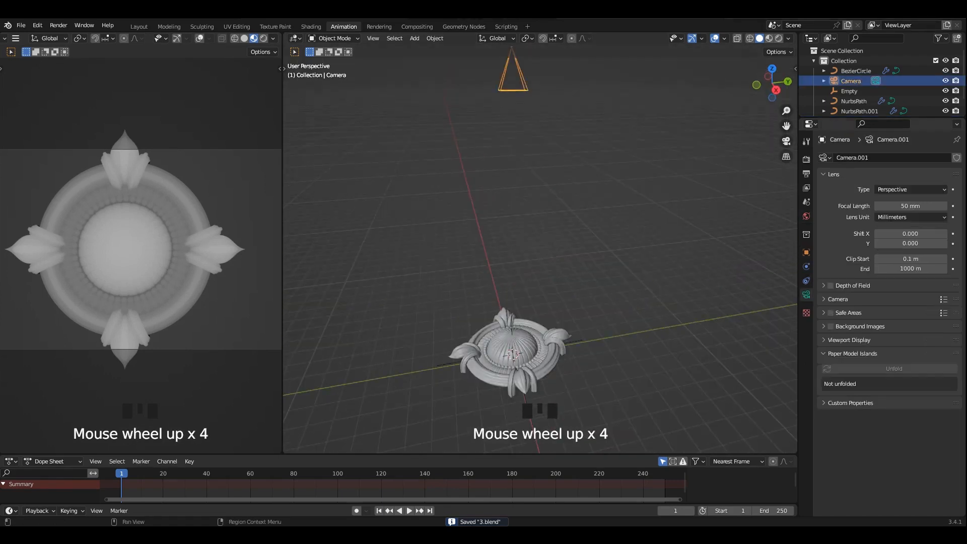
{"action": "left_click", "coordinate": [806, 174]}
{"action": "double_click", "coordinate": [917, 172]}
{"action": "type", "text": "4000"}
{"action": "key", "text": "Return"}
{"action": "double_click", "coordinate": [917, 181]}
{"action": "type", "text": "4000"}
{"action": "key", "text": "Return"}
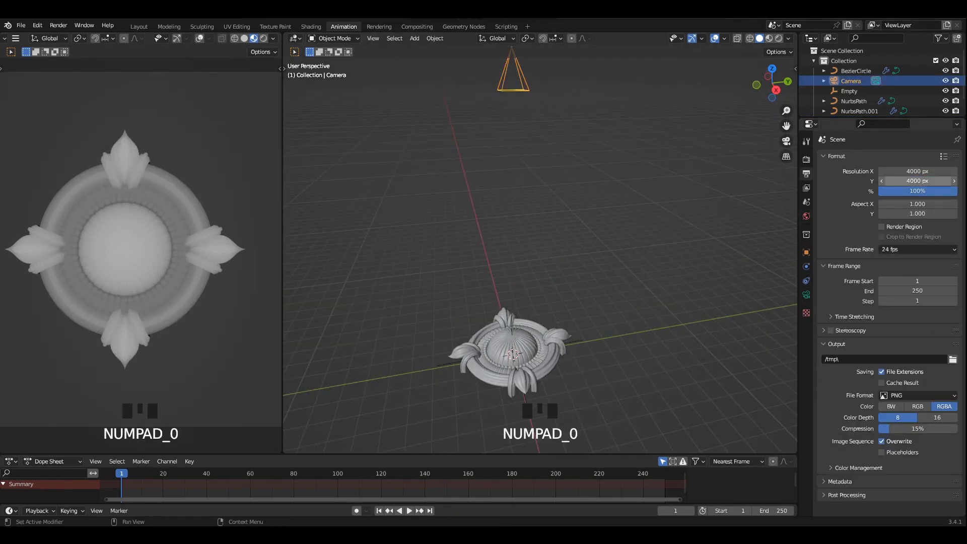
{"action": "scroll", "coordinate": [141, 250], "scroll_direction": "down", "scroll_amount": 2}
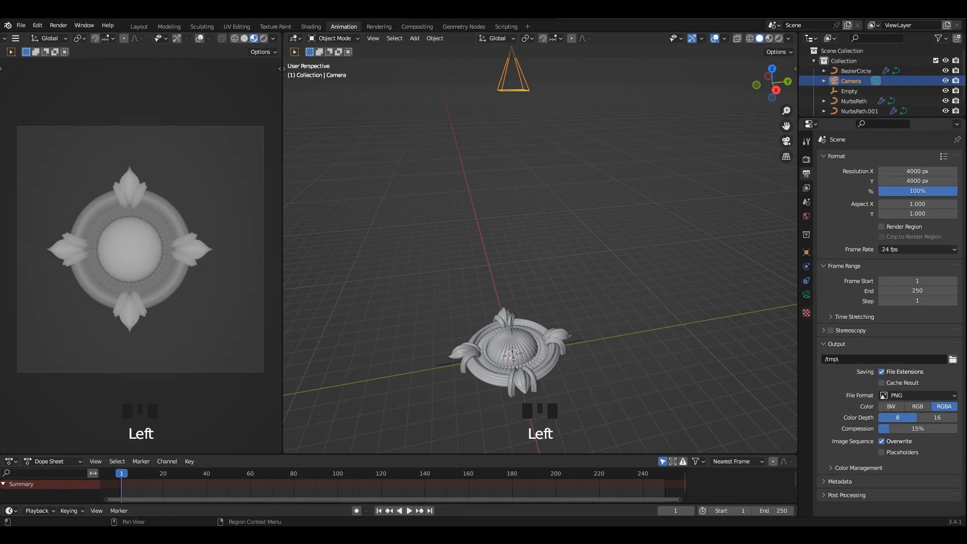
- Change the camera's lens type to Orthographic
{"action": "left_click", "coordinate": [807, 295]}
{"action": "left_click", "coordinate": [911, 190]}
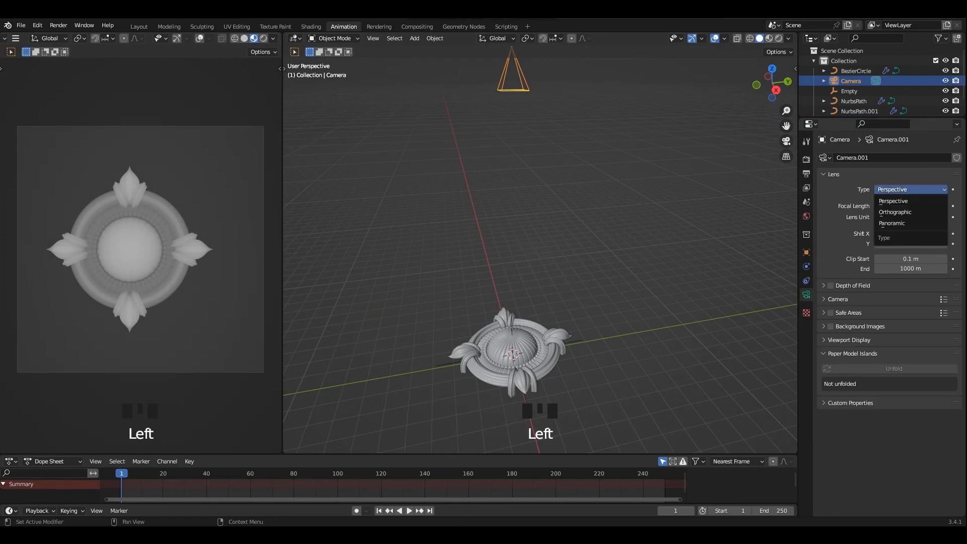
{"action": "left_click", "coordinate": [911, 190]}
{"action": "left_click", "coordinate": [908, 210]}
{"action": "scroll", "coordinate": [540, 249], "scroll_direction": "down", "scroll_amount": 2}
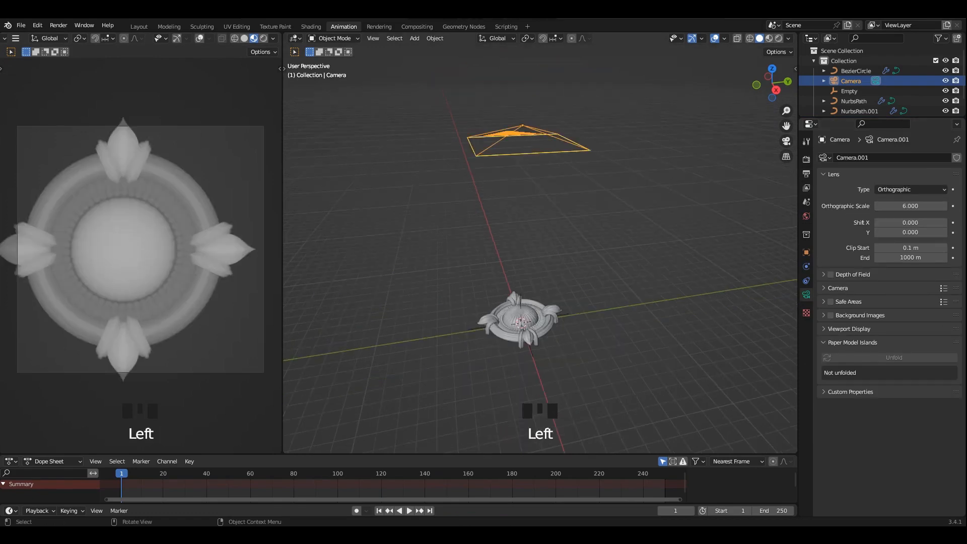
- Centre the camera over the rosette along Y in top view and set its orthographic scale to 6.950
{"action": "left_click", "coordinate": [772, 68]}
{"action": "key", "text": "t"}
{"action": "left_click", "coordinate": [296, 108]}
{"action": "scroll", "coordinate": [539, 267], "scroll_direction": "up", "scroll_amount": 4}
{"action": "left_click_drag", "start_coordinate": [542, 275], "coordinate": [532, 275]}
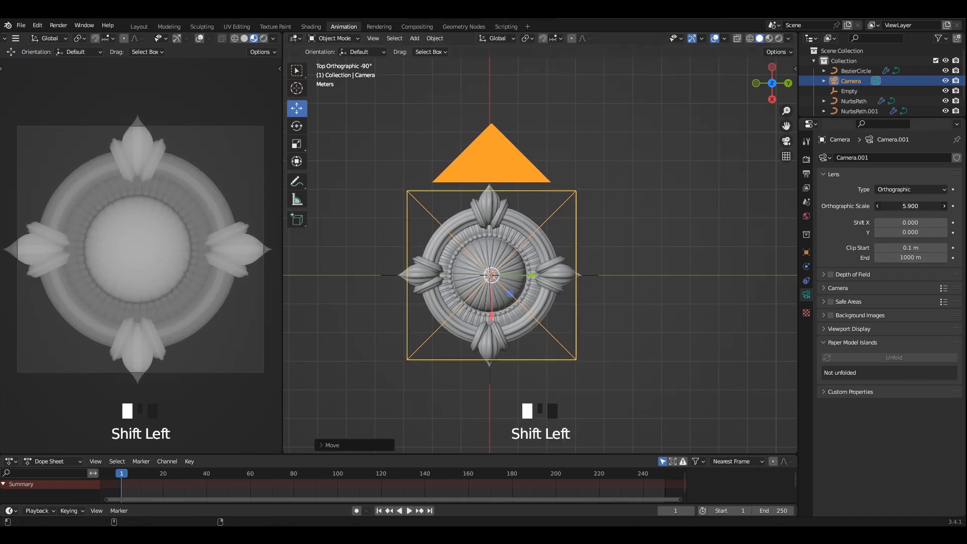
{"action": "left_click_drag", "start_coordinate": [910, 206], "coordinate": [965, 206], "text": "shift"}
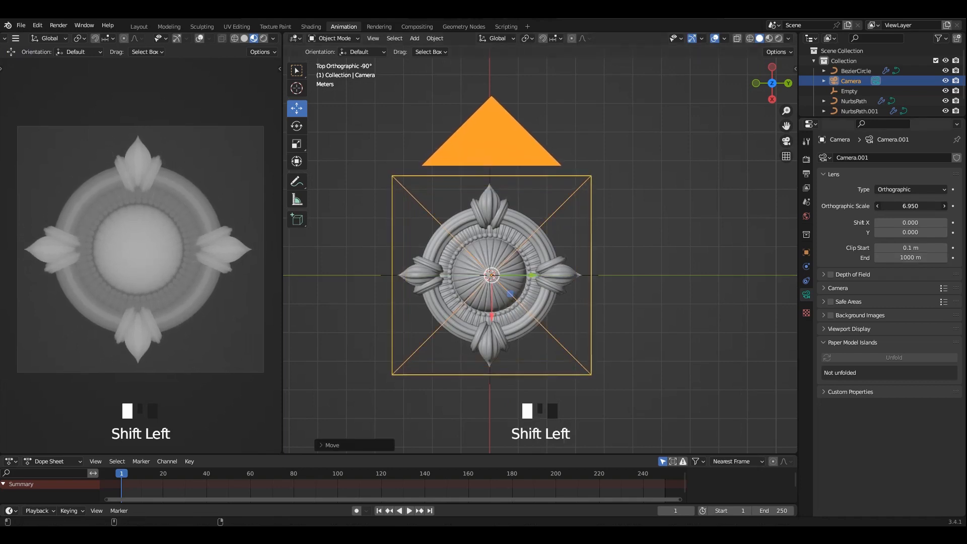
- Enable the transparent film background for Eevee renders and nudge the camera slightly along Y
{"action": "left_click", "coordinate": [806, 174]}
{"action": "left_click", "coordinate": [806, 160]}
{"action": "left_click", "coordinate": [833, 378]}
{"action": "left_click", "coordinate": [877, 405]}
{"action": "middle_click_drag", "start_coordinate": [534, 278], "coordinate": [548, 275], "text": "shift"}
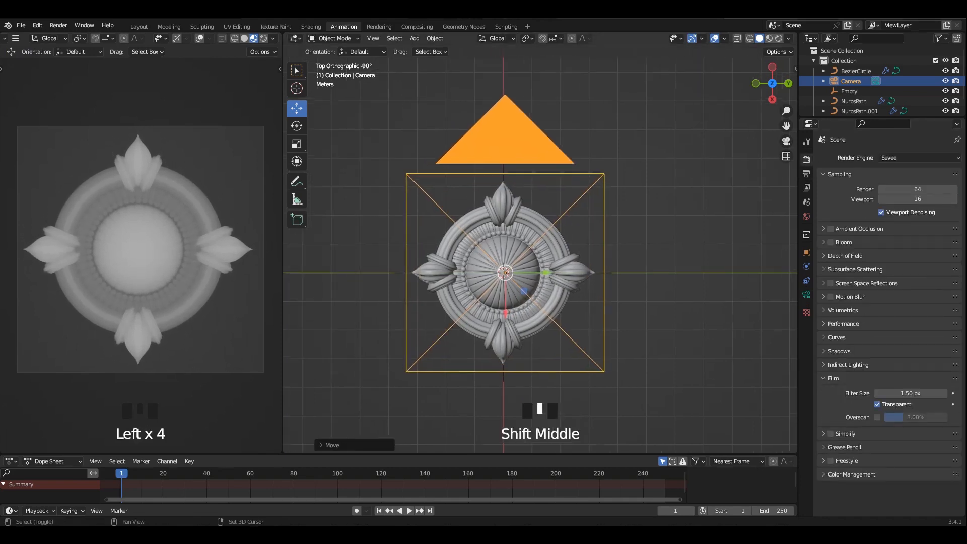
{"action": "left_click_drag", "start_coordinate": [544, 272], "coordinate": [545, 272]}
- Set the colour management look to Very High Contrast
{"action": "left_click", "coordinate": [852, 474]}
{"action": "scroll", "coordinate": [876, 453], "scroll_direction": "down", "scroll_amount": 3}
{"action": "left_click", "coordinate": [916, 457]}
{"action": "left_click", "coordinate": [916, 429]}
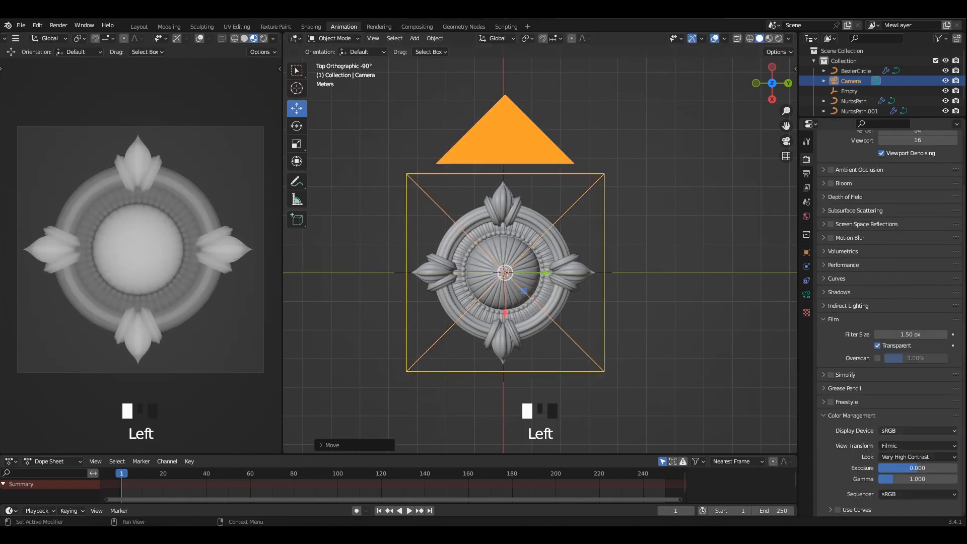
- Fine-tune the camera position over the rosette, render the height-map image and check its detail
{"action": "scroll", "coordinate": [580, 282], "scroll_direction": "up", "scroll_amount": 1}
{"action": "middle_click_drag", "start_coordinate": [579, 282], "coordinate": [588, 273], "text": "shift"}
{"action": "left_click_drag", "start_coordinate": [500, 263], "coordinate": [498, 260]}
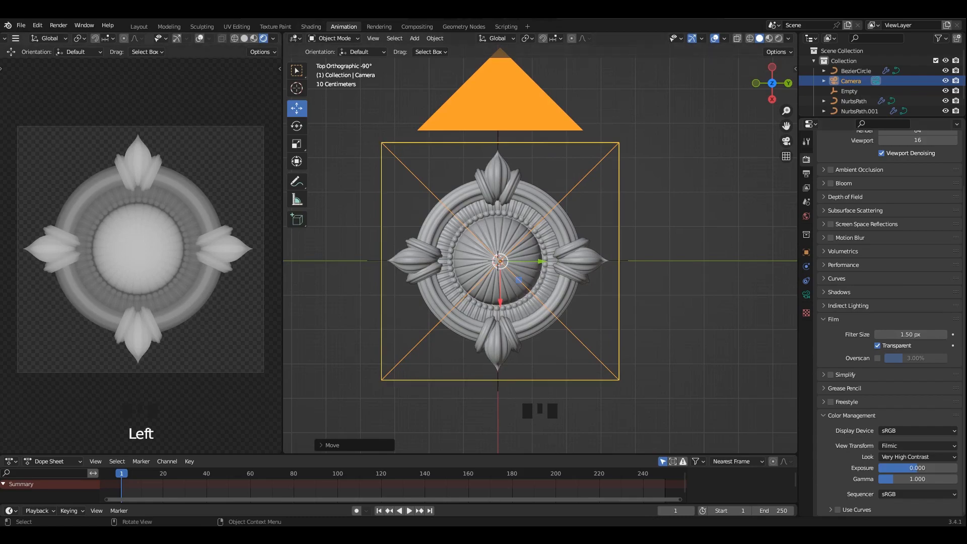
{"action": "left_click", "coordinate": [58, 25]}
{"action": "left_click", "coordinate": [73, 37]}
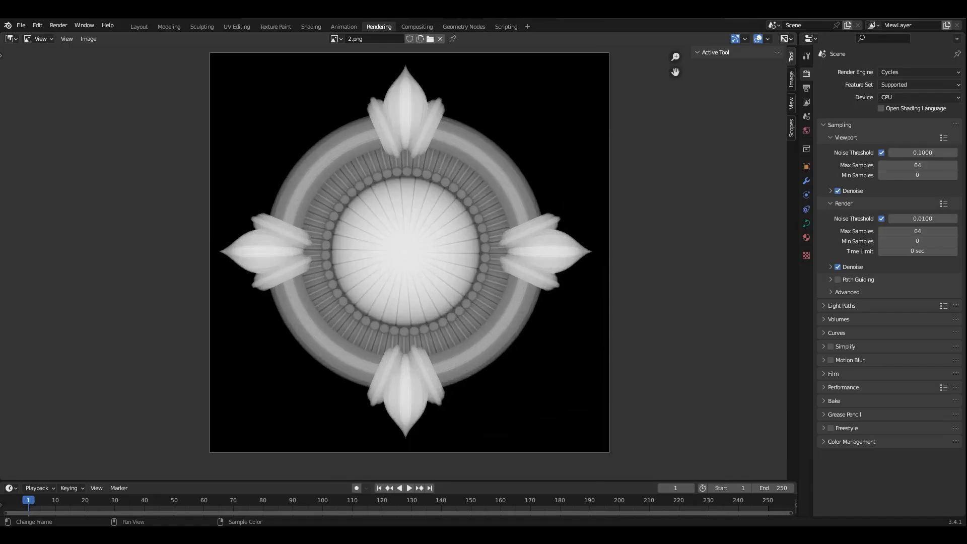
{"action": "scroll", "coordinate": [399, 270], "scroll_direction": "up", "scroll_amount": 4}
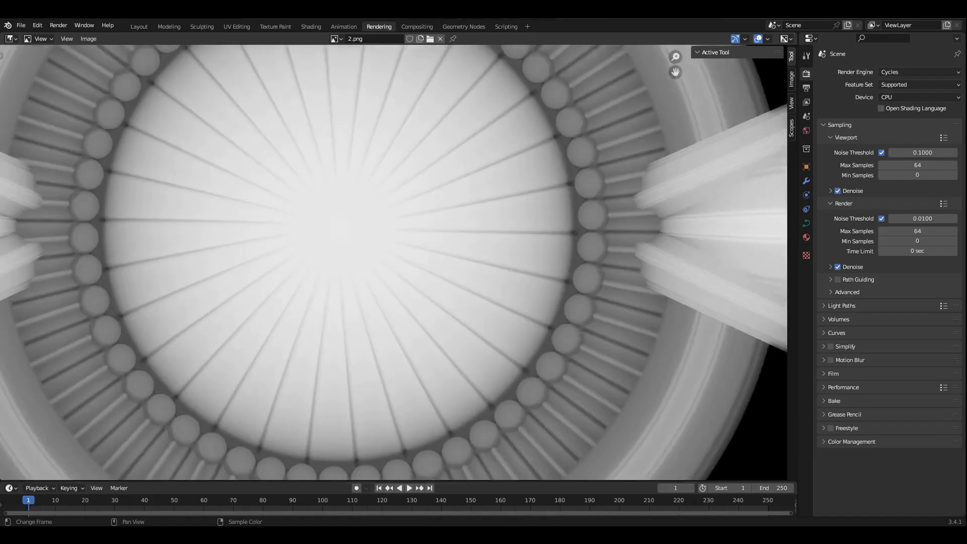
{"action": "scroll", "coordinate": [399, 269], "scroll_direction": "down", "scroll_amount": 4}
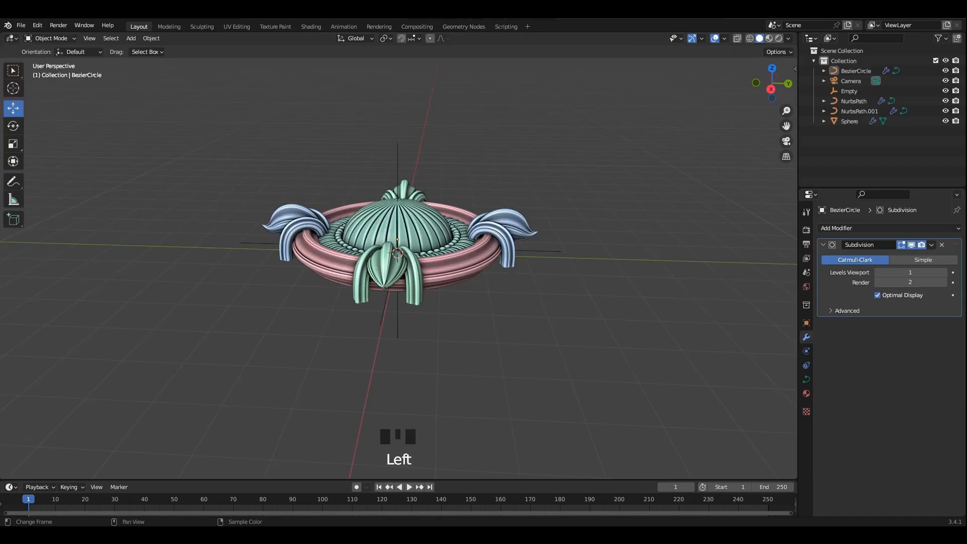
- Preview the rosette with material shading from several angles and save the file
{"action": "middle_click_drag", "start_coordinate": [453, 242], "coordinate": [395, 287]}
{"action": "left_click", "coordinate": [769, 38]}
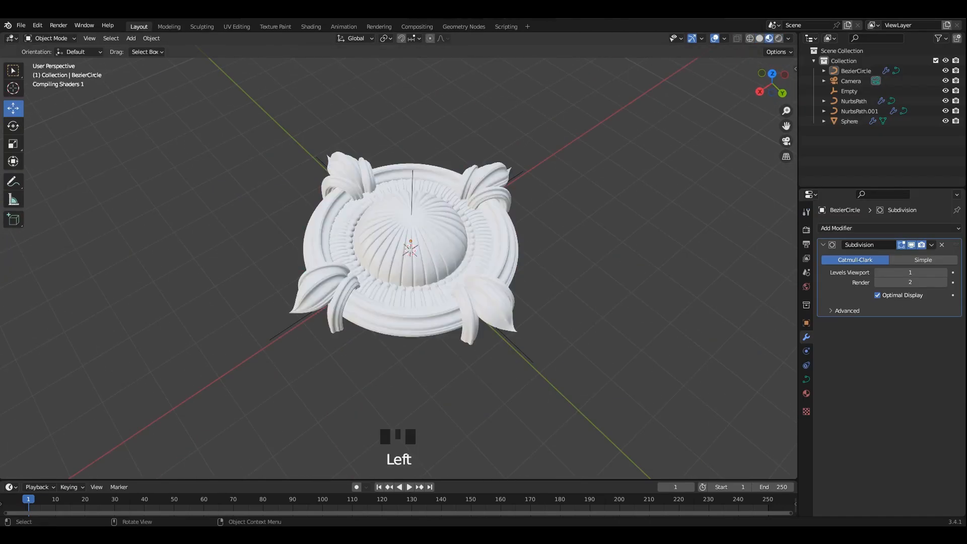
{"action": "middle_click_drag", "start_coordinate": [503, 242], "coordinate": [393, 231], "text": "shift"}
{"action": "mouse_move", "coordinate": [433, 227]}
{"action": "middle_mouse_down"}
{"action": "mouse_move", "coordinate": [408, 262]}
{"action": "mouse_move", "coordinate": [358, 267]}
{"action": "middle_mouse_up"}
{"action": "scroll", "coordinate": [358, 266], "scroll_direction": "up", "scroll_amount": 2}
{"action": "middle_click_drag", "start_coordinate": [358, 242], "coordinate": [368, 298], "text": "shift"}
{"action": "key", "text": "ctrl+s"}
- Add a plane mesh, isolate it in local view and enter Edit Mode on it
{"action": "key", "text": "shift+a"}
{"action": "middle_click_drag", "start_coordinate": [352, 109], "coordinate": [414, 168], "text": "shift"}
{"action": "mouse_move", "coordinate": [349, 133]}
{"action": "left_click", "coordinate": [393, 134]}
{"action": "key", "text": "KP_Divide"}
{"action": "key", "text": "Tab"}
- Subdivide the plane once, then subdivide it again with 10 cuts
{"action": "middle_click_drag", "start_coordinate": [425, 229], "coordinate": [434, 198]}
{"action": "right_click", "coordinate": [434, 198]}
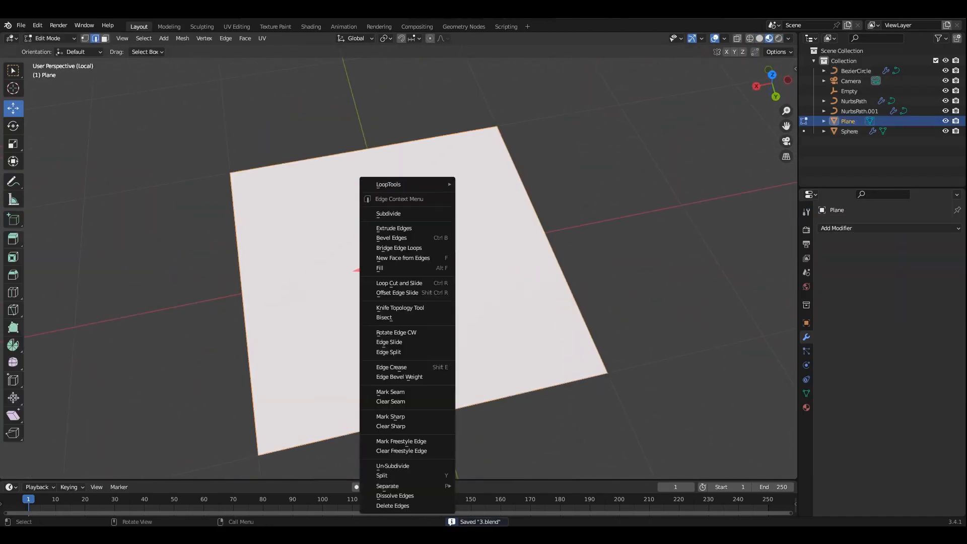
{"action": "left_click", "coordinate": [426, 214]}
{"action": "right_click", "coordinate": [405, 214]}
{"action": "left_click", "coordinate": [396, 222]}
{"action": "left_click", "coordinate": [54, 471]}
{"action": "left_click", "coordinate": [129, 401]}
{"action": "type", "text": "10"}
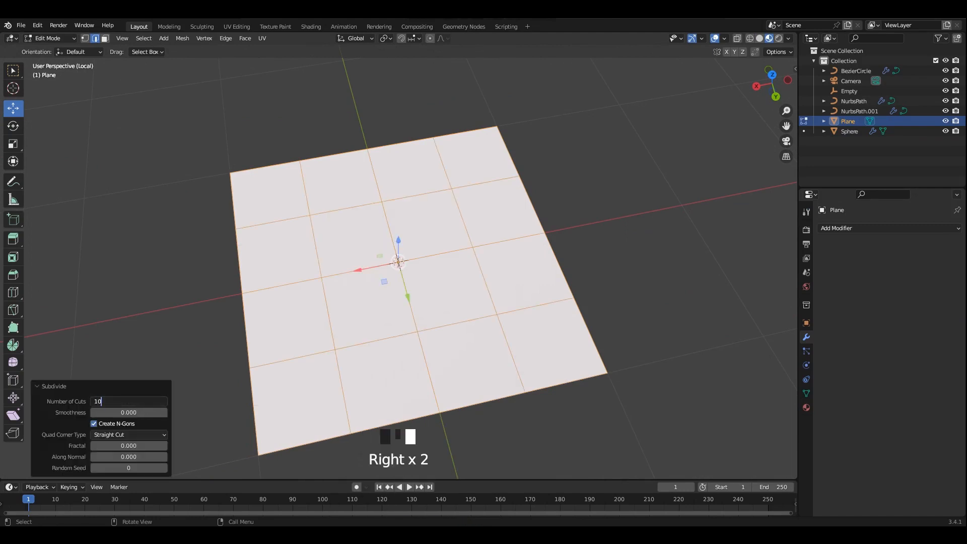
{"action": "key", "text": "Return"}
- Shade the plane smooth in Object Mode and scale it by 3 on all axes
{"action": "key", "text": "Tab"}
{"action": "right_click", "coordinate": [438, 259]}
{"action": "left_click", "coordinate": [453, 222]}
{"action": "scroll", "coordinate": [454, 223], "scroll_direction": "down", "scroll_amount": 2}
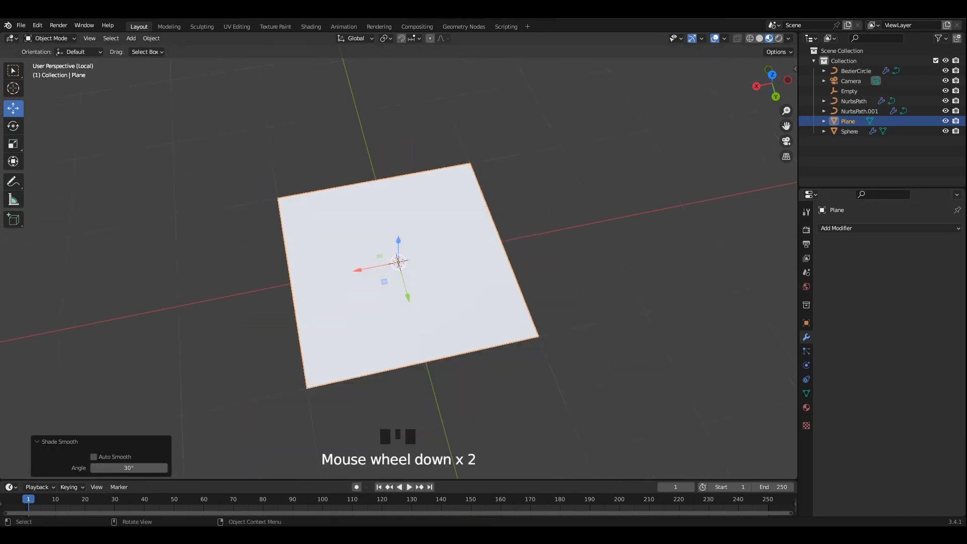
{"action": "key", "text": "s"}
{"action": "left_click", "coordinate": [670, 320]}
{"action": "scroll", "coordinate": [670, 320], "scroll_direction": "down", "scroll_amount": 3}
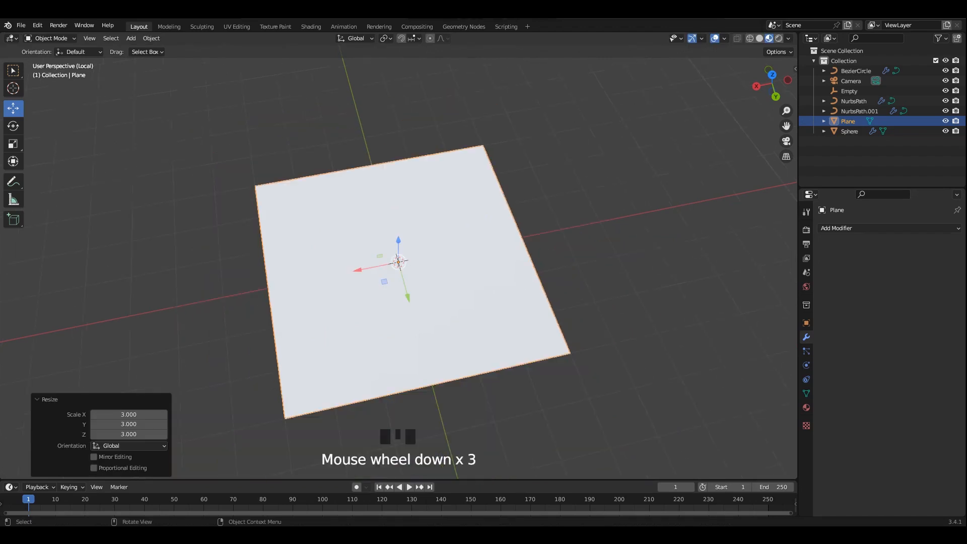
- Add a Multiresolution modifier to the plane and subdivide it up to level 5
{"action": "left_click", "coordinate": [889, 229]}
{"action": "left_click", "coordinate": [776, 277]}
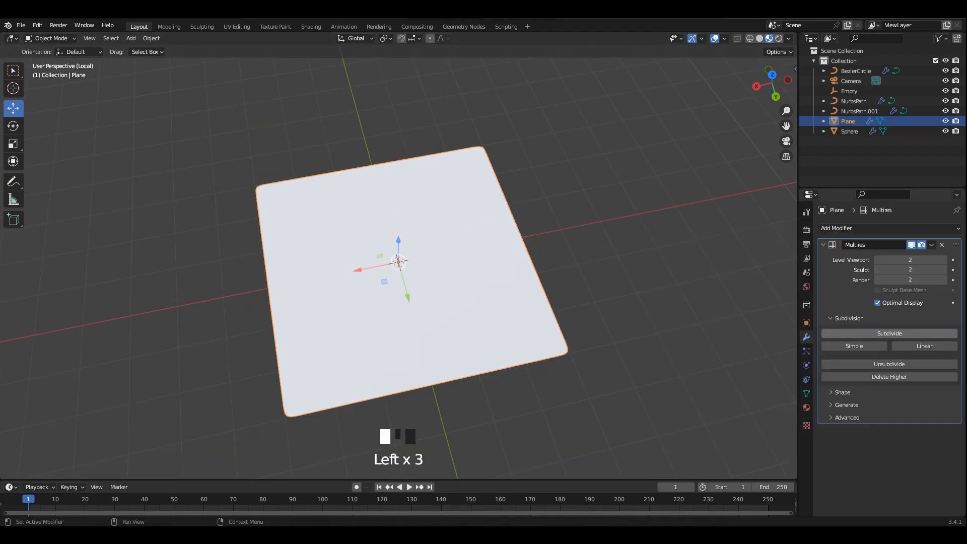
{"action": "left_click", "coordinate": [889, 334]}
{"action": "left_click", "coordinate": [670, 302]}
{"action": "scroll", "coordinate": [604, 292], "scroll_direction": "down", "scroll_amount": 5}
- Move the plane -16.501 m along X, away from the rosette, and frame it in the view
{"action": "left_click", "coordinate": [433, 282]}
{"action": "middle_click_drag", "start_coordinate": [453, 272], "coordinate": [404, 294]}
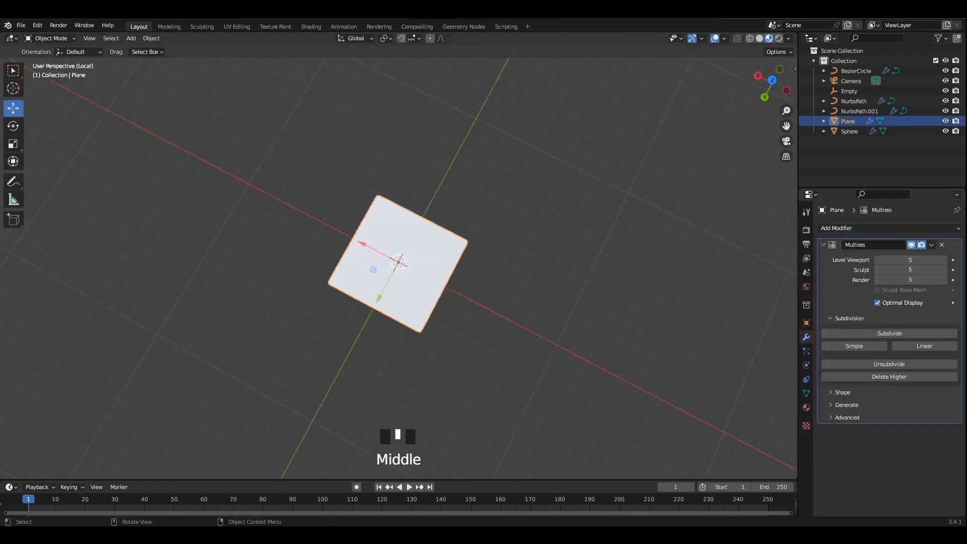
{"action": "left_click_drag", "start_coordinate": [361, 243], "coordinate": [626, 381]}
{"action": "middle_click_drag", "start_coordinate": [696, 356], "coordinate": [455, 237], "text": "shift"}
{"action": "key", "text": "grave"}
{"action": "left_click", "coordinate": [523, 274]}
{"action": "middle_click_drag", "start_coordinate": [524, 274], "coordinate": [575, 277]}
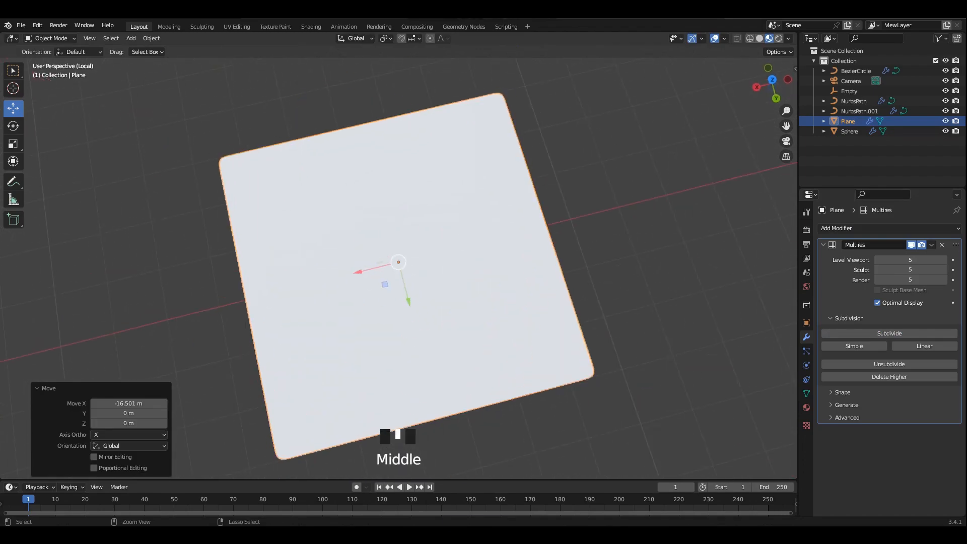
- Switch the viewport to solid shading and save the file
{"action": "left_click", "coordinate": [759, 39]}
{"action": "middle_click_drag", "start_coordinate": [504, 242], "coordinate": [522, 245]}
{"action": "left_click", "coordinate": [453, 282]}
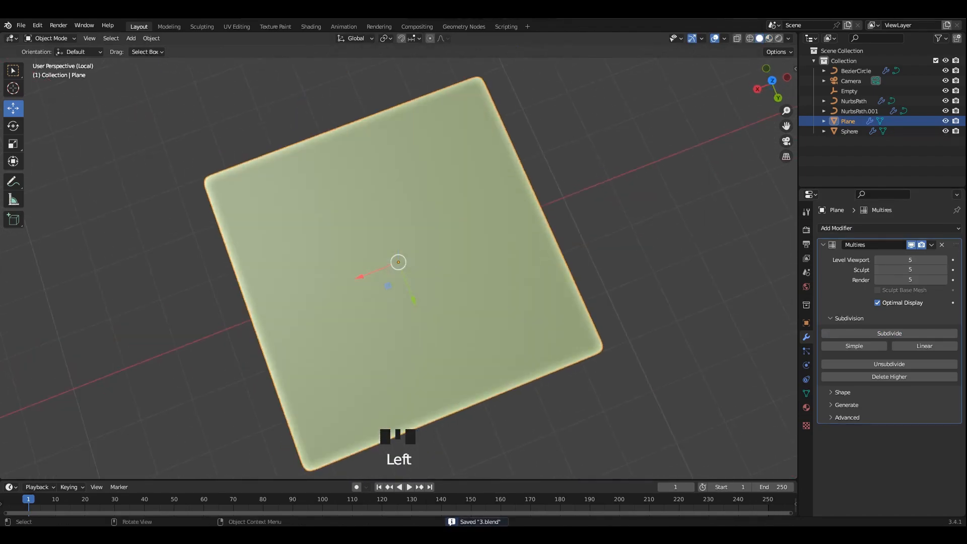
- Isolate the plane in local view for sculpting and set the radial Z symmetry to 1
{"action": "left_click", "coordinate": [202, 26]}
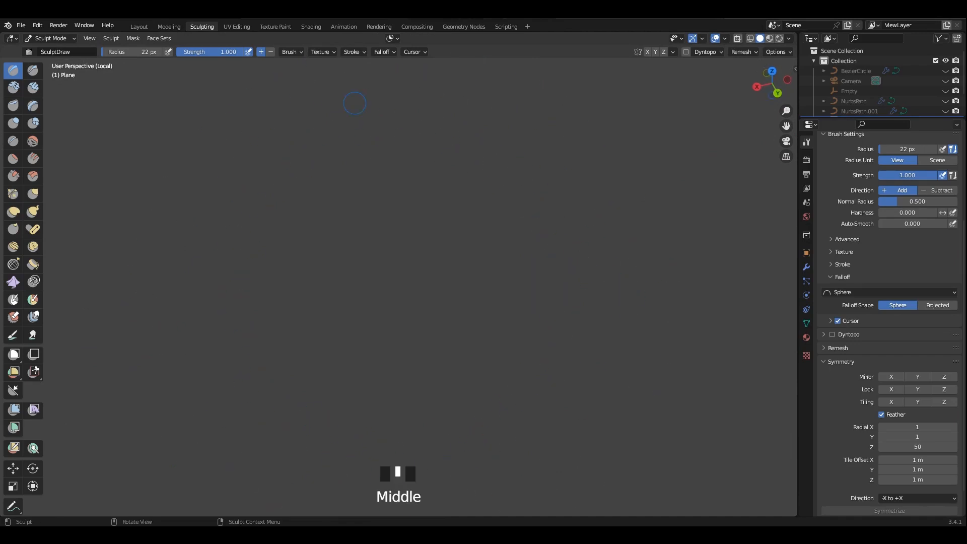
{"action": "left_click", "coordinate": [139, 26]}
{"action": "left_click", "coordinate": [197, 132]}
{"action": "left_click", "coordinate": [303, 202]}
{"action": "middle_click_drag", "start_coordinate": [312, 211], "coordinate": [305, 205]}
{"action": "left_click", "coordinate": [202, 26]}
{"action": "key", "text": "slash"}
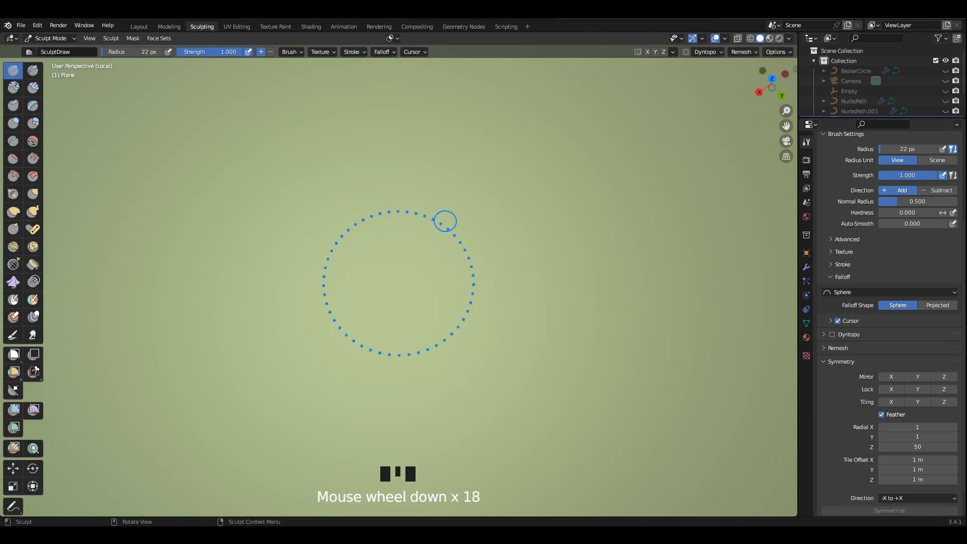
{"action": "scroll", "coordinate": [445, 222], "scroll_direction": "down", "scroll_amount": 15}
{"action": "scroll", "coordinate": [468, 233], "scroll_direction": "up", "scroll_amount": 3}
{"action": "middle_click_drag", "start_coordinate": [469, 233], "coordinate": [453, 229], "text": "shift"}
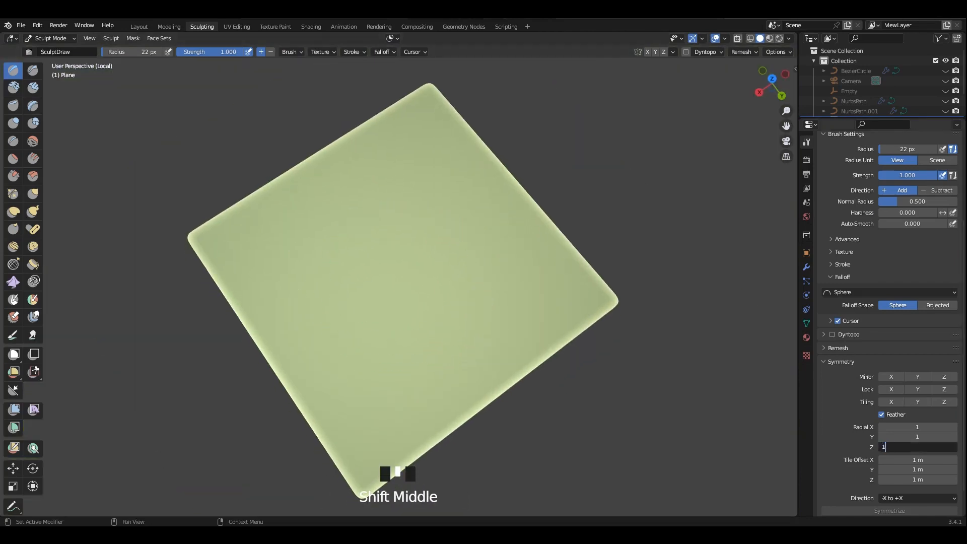
- Create a new texture for the Draw brush and load the rendered image 2.png into it
{"action": "left_click", "coordinate": [806, 160]}
{"action": "left_click", "coordinate": [806, 142]}
{"action": "left_click", "coordinate": [844, 370]}
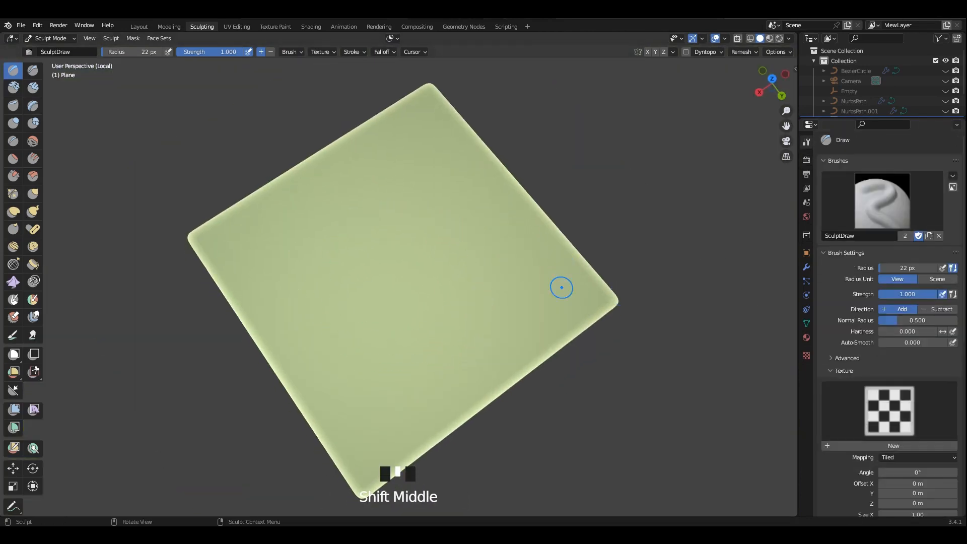
{"action": "scroll", "coordinate": [561, 287], "scroll_direction": "up", "scroll_amount": 3}
{"action": "mouse_move", "coordinate": [554, 285]}
{"action": "middle_mouse_down"}
{"action": "mouse_move", "coordinate": [547, 266]}
{"action": "mouse_move", "coordinate": [585, 280]}
{"action": "mouse_move", "coordinate": [535, 272]}
{"action": "middle_mouse_up"}
{"action": "left_click", "coordinate": [806, 355]}
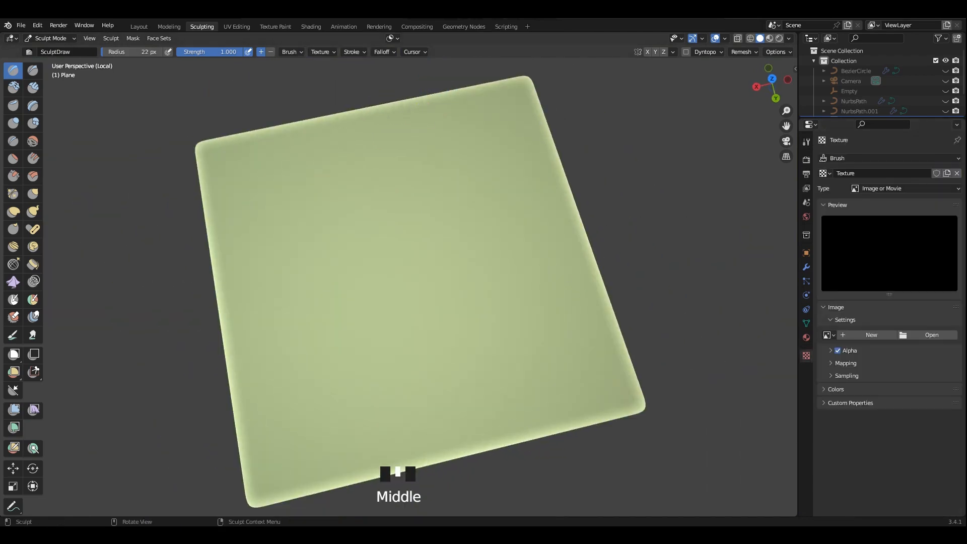
{"action": "left_click", "coordinate": [932, 335]}
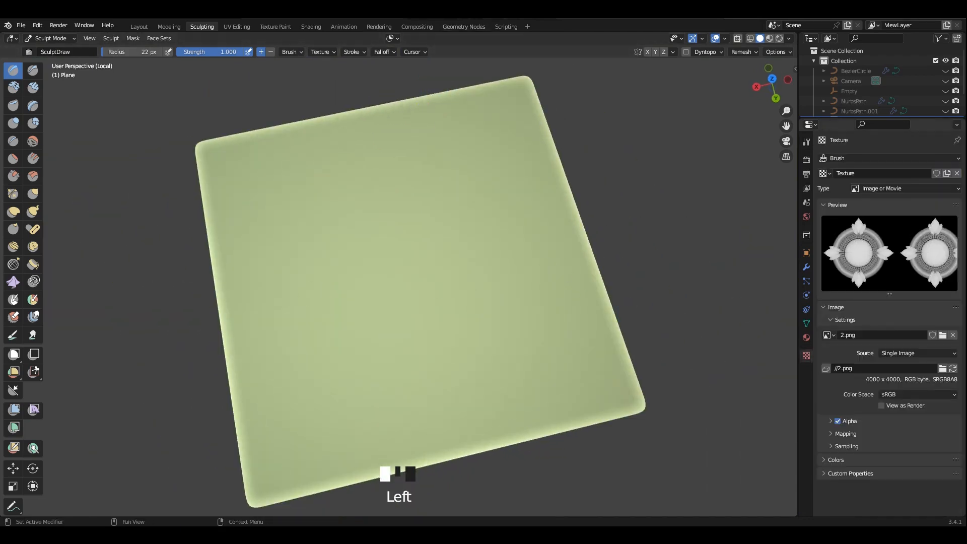
- Set the Draw brush's texture mapping to Stencil
{"action": "left_click", "coordinate": [806, 160]}
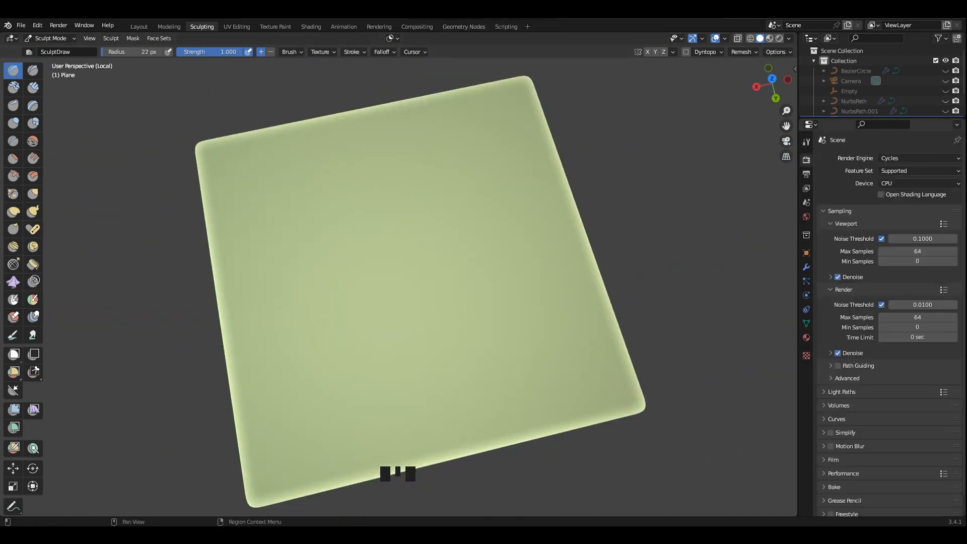
{"action": "left_click", "coordinate": [806, 142]}
{"action": "scroll", "coordinate": [901, 272], "scroll_direction": "down", "scroll_amount": 9}
{"action": "left_click", "coordinate": [918, 276]}
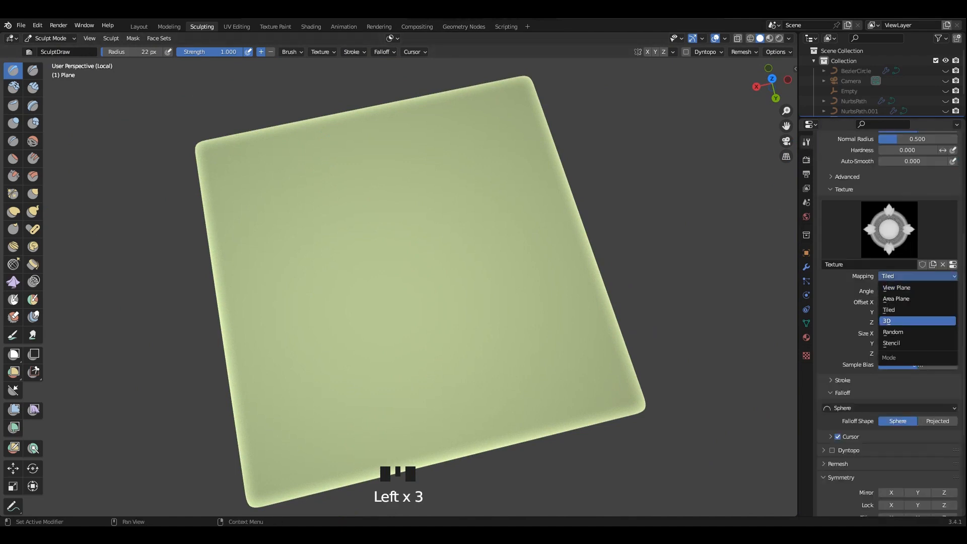
{"action": "left_click", "coordinate": [917, 343]}
- Align to top view and move and enlarge the stencil to cover most of the plane
{"action": "right_click_drag", "start_coordinate": [185, 377], "coordinate": [432, 280]}
{"action": "middle_click_drag", "start_coordinate": [432, 280], "coordinate": [447, 316], "text": "alt"}
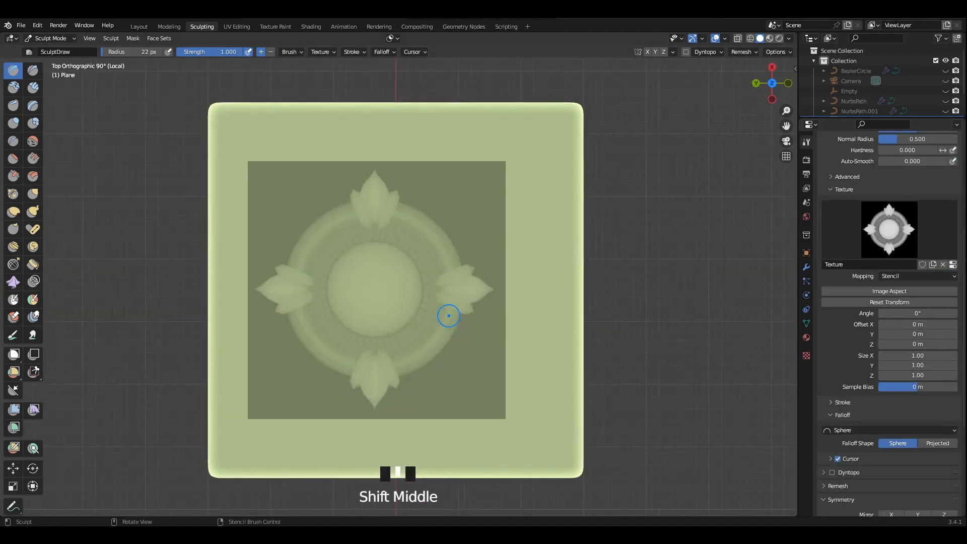
{"action": "right_click_drag", "start_coordinate": [446, 315], "coordinate": [498, 336]}
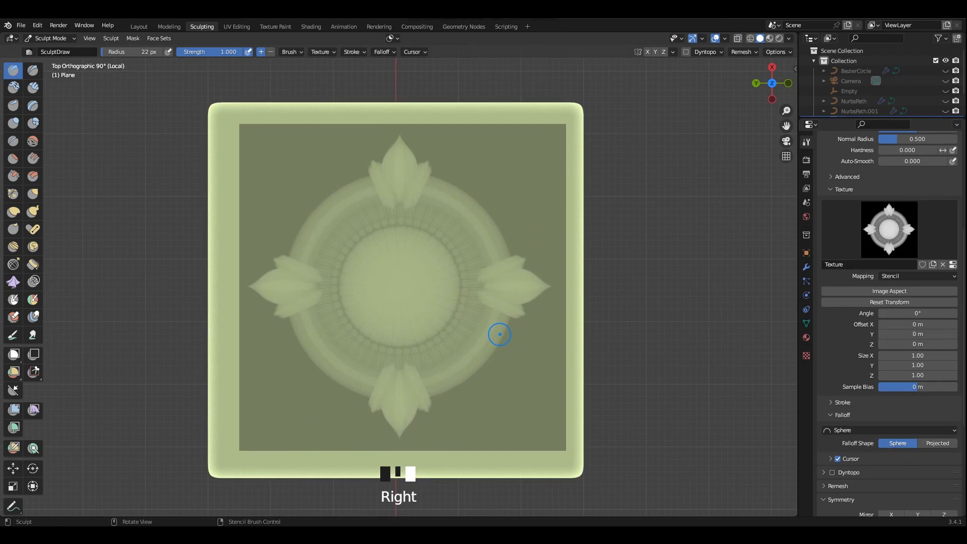
- Stamp the rosette stencil onto the plane at full brush strength and undo the stroke
{"action": "left_click_drag", "start_coordinate": [414, 290], "coordinate": [584, 317]}
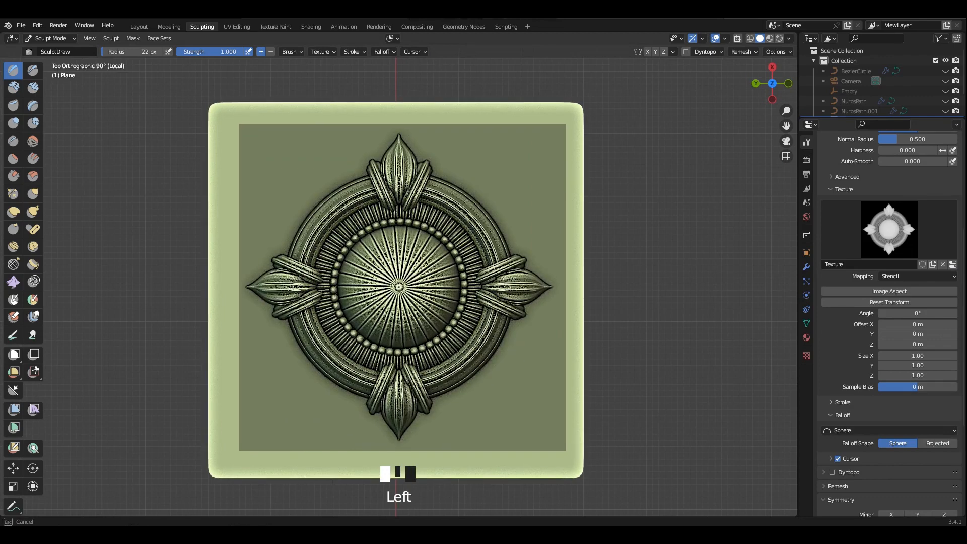
{"action": "mouse_move", "coordinate": [514, 367]}
{"action": "middle_mouse_down"}
{"action": "mouse_move", "coordinate": [506, 306]}
{"action": "mouse_move", "coordinate": [458, 298]}
{"action": "mouse_move", "coordinate": [498, 338]}
{"action": "middle_mouse_up"}
{"action": "key", "text": "ctrl+z"}
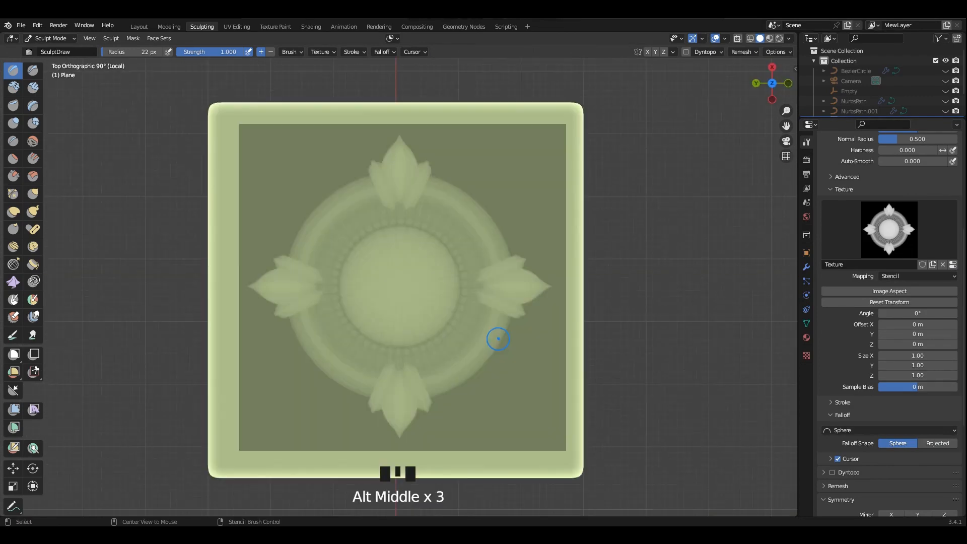
- Lower the Draw brush strength to 0.339 and stamp the rosette through the stencil
{"action": "key", "text": "shift+f"}
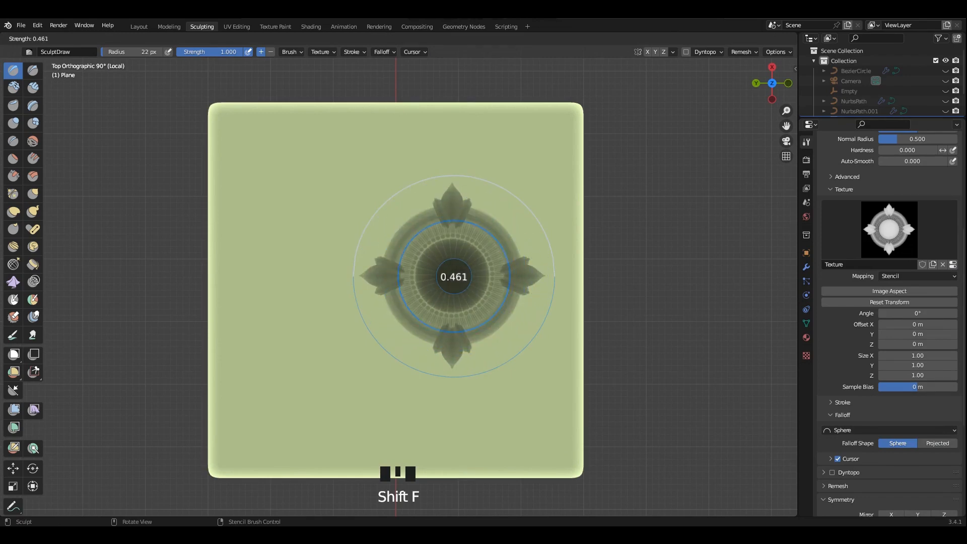
{"action": "left_click", "coordinate": [420, 294]}
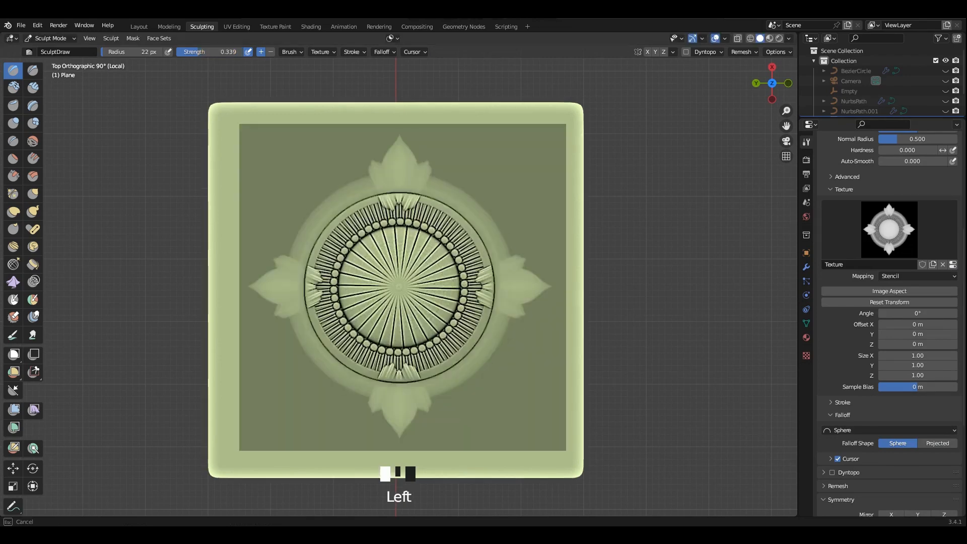
{"action": "left_click_drag", "start_coordinate": [477, 342], "coordinate": [571, 407]}
- Move the stencil off the plane and examine the surface from several angles
{"action": "right_click_drag", "start_coordinate": [549, 393], "coordinate": [771, 454]}
{"action": "middle_click_drag", "start_coordinate": [554, 352], "coordinate": [504, 257]}
{"action": "middle_click_drag", "start_coordinate": [503, 257], "coordinate": [471, 295], "text": "alt"}
{"action": "middle_click_drag", "start_coordinate": [654, 284], "coordinate": [645, 362], "text": "shift"}
{"action": "scroll", "coordinate": [645, 361], "scroll_direction": "up", "scroll_amount": 1}
{"action": "right_click_drag", "start_coordinate": [645, 361], "coordinate": [453, 222]}
{"action": "scroll", "coordinate": [464, 183], "scroll_direction": "up", "scroll_amount": 2, "text": "shift"}
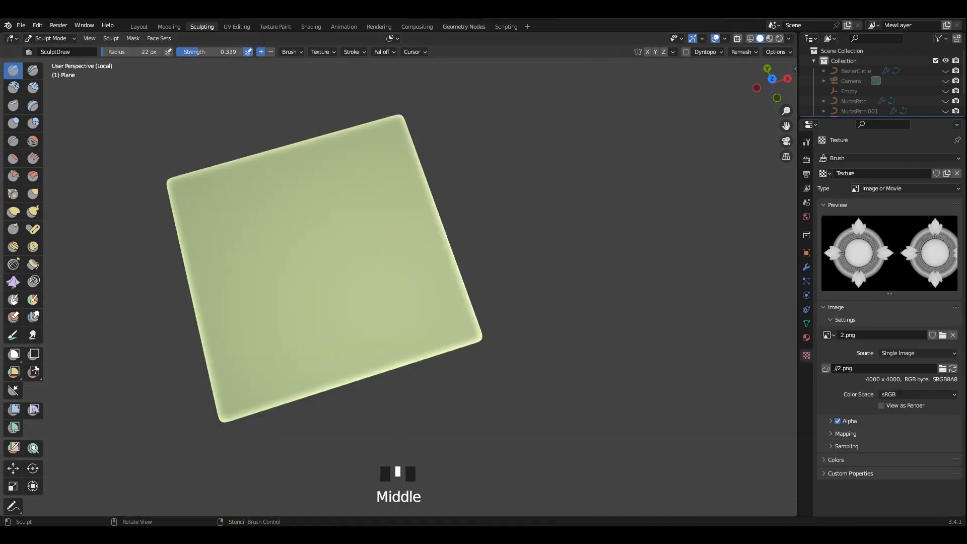
{"action": "scroll", "coordinate": [891, 395], "scroll_direction": "down", "scroll_amount": 4}
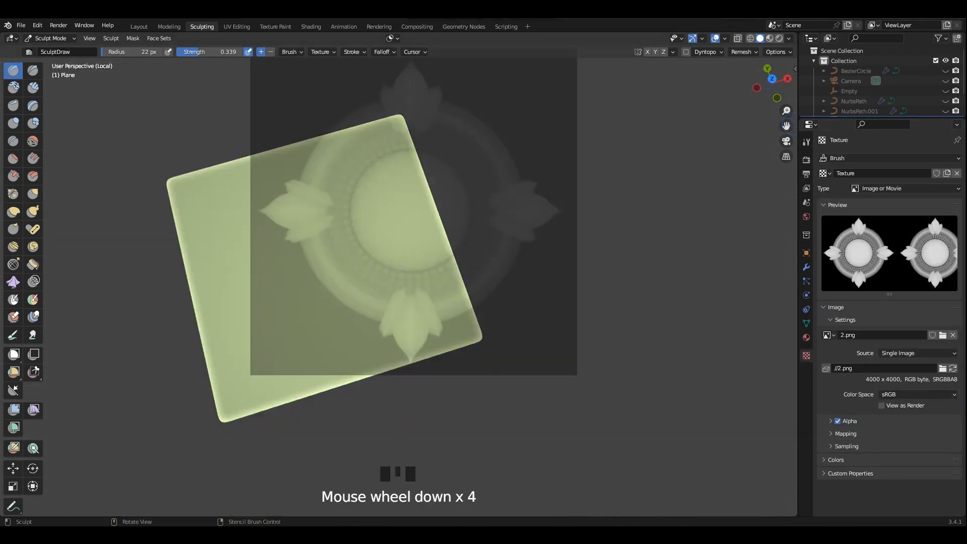
- Set the Draw brush's falloff curve preset to Custom
{"action": "left_click", "coordinate": [807, 142]}
{"action": "scroll", "coordinate": [889, 322], "scroll_direction": "down", "scroll_amount": 8}
{"action": "left_click", "coordinate": [889, 450]}
{"action": "left_click", "coordinate": [876, 438]}
- Centre the stencil over the plane in top view and stamp the full rosette relief through it
{"action": "middle_click_drag", "start_coordinate": [453, 277], "coordinate": [481, 243], "text": "alt"}
{"action": "scroll", "coordinate": [481, 244], "scroll_direction": "up", "scroll_amount": 2}
{"action": "right_click_drag", "start_coordinate": [481, 244], "coordinate": [436, 306]}
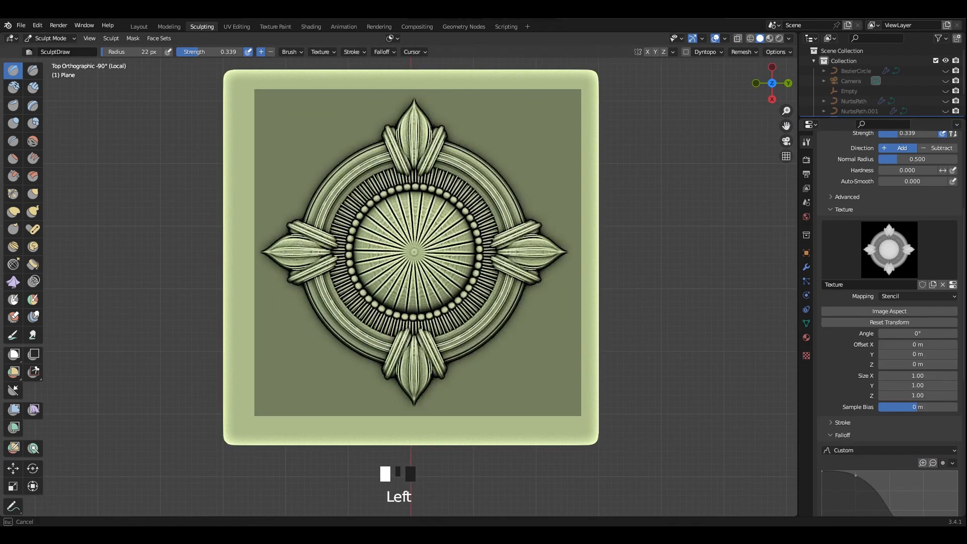
- Move the stencil aside and inspect the stamped rosette relief up close
{"action": "right_click_drag", "start_coordinate": [78, 165], "coordinate": [315, 268]}
{"action": "middle_click_drag", "start_coordinate": [316, 268], "coordinate": [447, 226]}
{"action": "mouse_move", "coordinate": [447, 227]}
{"action": "middle_mouse_down", "text": "alt"}
{"action": "mouse_move", "coordinate": [453, 212]}
{"action": "mouse_move", "coordinate": [455, 242]}
{"action": "middle_mouse_up", "text": "alt"}
{"action": "middle_click_drag", "start_coordinate": [454, 241], "coordinate": [353, 300], "text": "shift"}
{"action": "scroll", "coordinate": [353, 299], "scroll_direction": "up", "scroll_amount": 2}
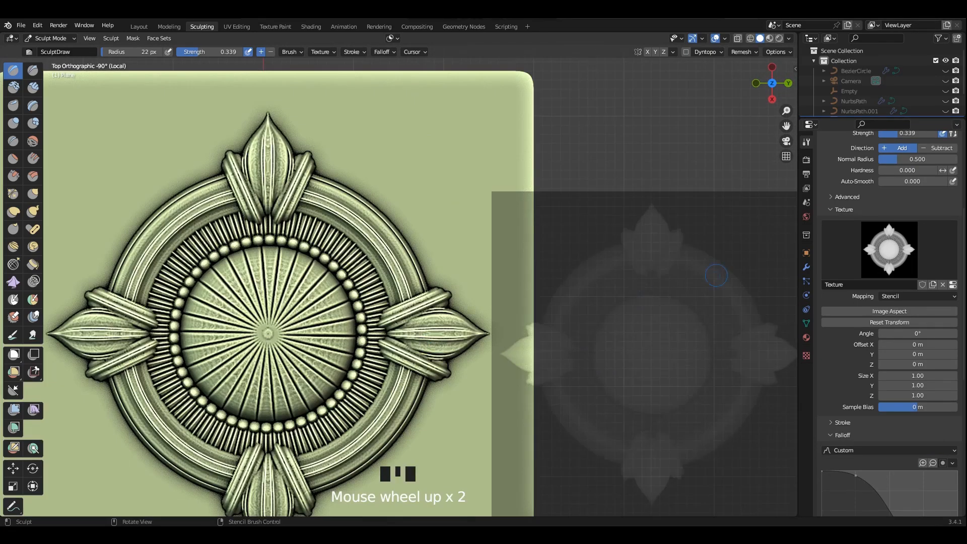
- Change the viewport's solid-shading matcap to a brown clay style
{"action": "left_click", "coordinate": [789, 38]}
{"action": "left_click", "coordinate": [780, 111]}
{"action": "left_click", "coordinate": [633, 177]}
{"action": "scroll", "coordinate": [403, 227], "scroll_direction": "down", "scroll_amount": 2}
{"action": "middle_click_drag", "start_coordinate": [403, 227], "coordinate": [436, 216], "text": "shift"}
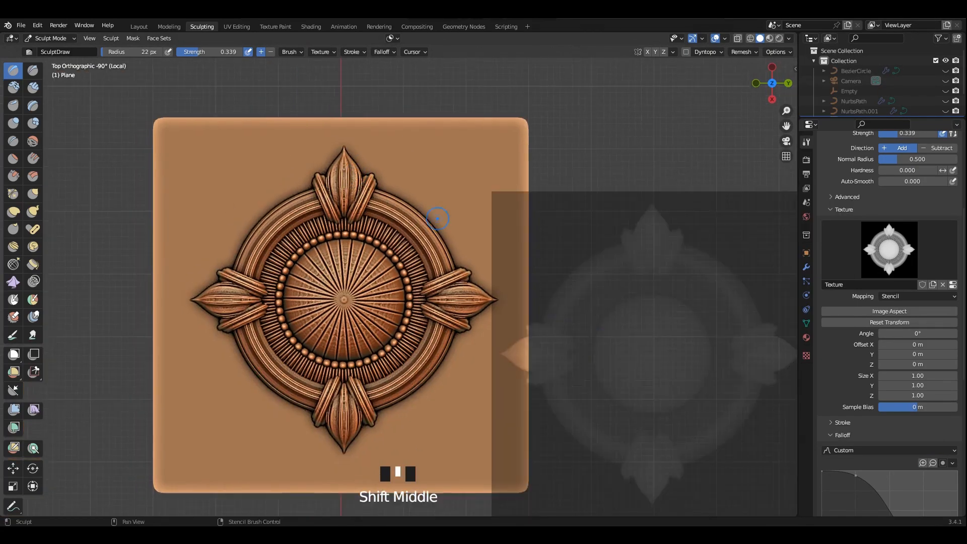
- Shrink the stencil and place it over the plane's empty corner beside the large rosette
{"action": "right_click_drag", "start_coordinate": [644, 359], "coordinate": [451, 225]}
{"action": "scroll", "coordinate": [452, 225], "scroll_direction": "up", "scroll_amount": 2}
{"action": "middle_click_drag", "start_coordinate": [543, 182], "coordinate": [461, 270], "text": "shift"}
{"action": "right_click_drag", "start_coordinate": [461, 270], "coordinate": [552, 238]}
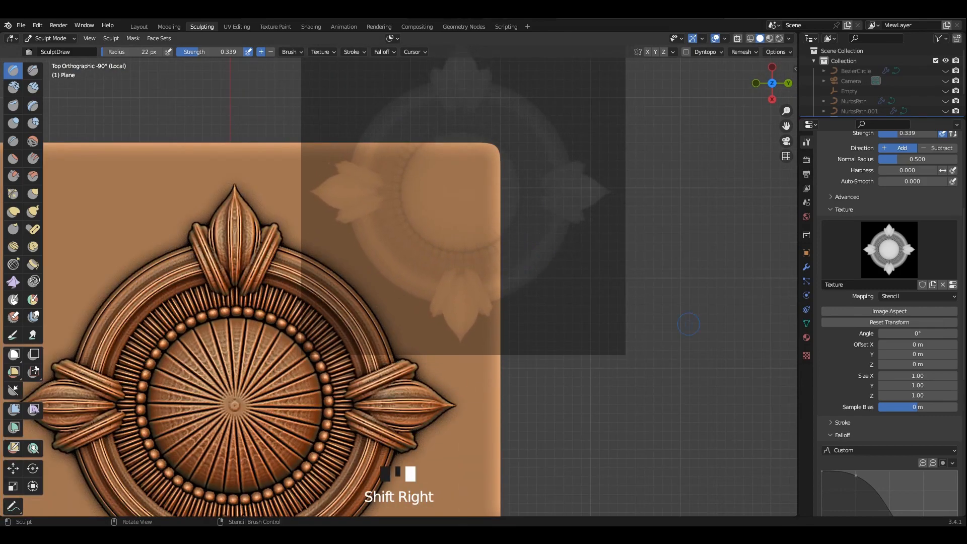
{"action": "right_click_drag", "start_coordinate": [688, 324], "coordinate": [485, 260], "text": "shift"}
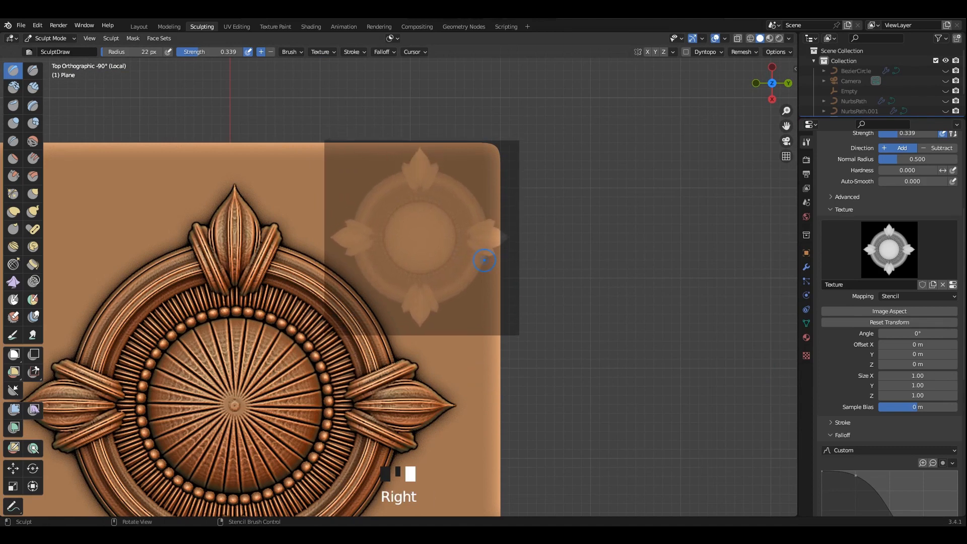
- Set the brush falloff to Sphere and stamp the small rosette through the stencil in the plane's empty corner
{"action": "scroll", "coordinate": [889, 353], "scroll_direction": "down", "scroll_amount": 4}
{"action": "left_click", "coordinate": [889, 370]}
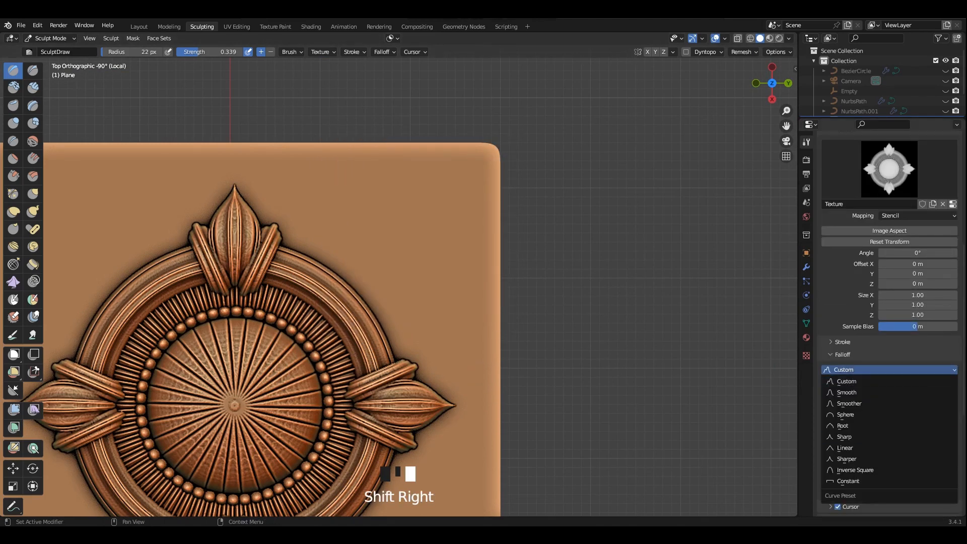
{"action": "left_click", "coordinate": [846, 414]}
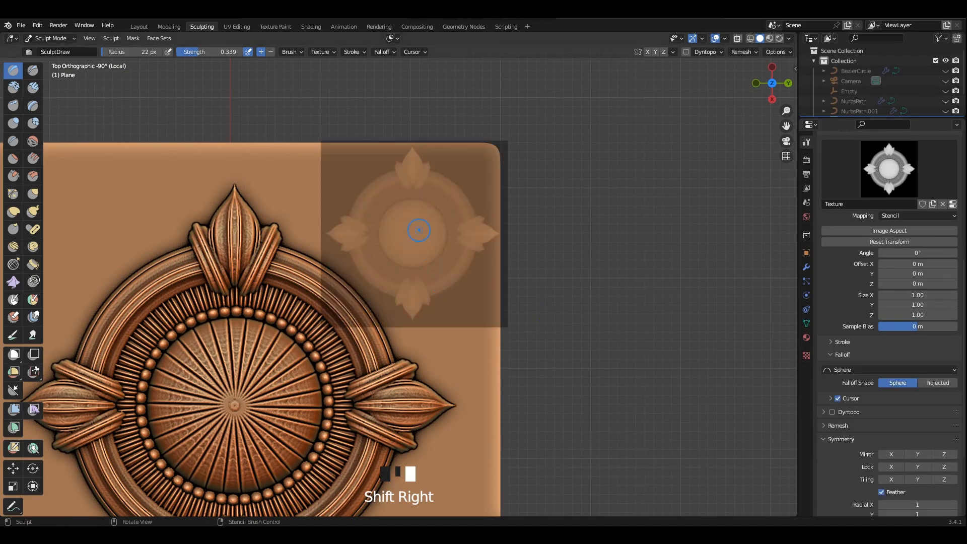
{"action": "left_click_drag", "start_coordinate": [438, 185], "coordinate": [398, 202]}
- Place the stencil over the adjacent corner, rotated to 43.1° and enlarged, stamp a cropped rosette there, and move the stencil off the relief
{"action": "right_click_drag", "start_coordinate": [322, 247], "coordinate": [139, 234]}
{"action": "middle_click_drag", "start_coordinate": [100, 239], "coordinate": [342, 287], "text": "shift"}
{"action": "mouse_move", "coordinate": [320, 327]}
{"action": "right_mouse_down", "text": "ctrl"}
{"action": "mouse_move", "coordinate": [355, 273]}
{"action": "mouse_move", "coordinate": [334, 263]}
{"action": "mouse_move", "coordinate": [378, 279]}
{"action": "mouse_move", "coordinate": [409, 275]}
{"action": "mouse_move", "coordinate": [377, 295]}
{"action": "mouse_move", "coordinate": [363, 274]}
{"action": "mouse_move", "coordinate": [337, 270]}
{"action": "right_mouse_up", "text": "ctrl"}
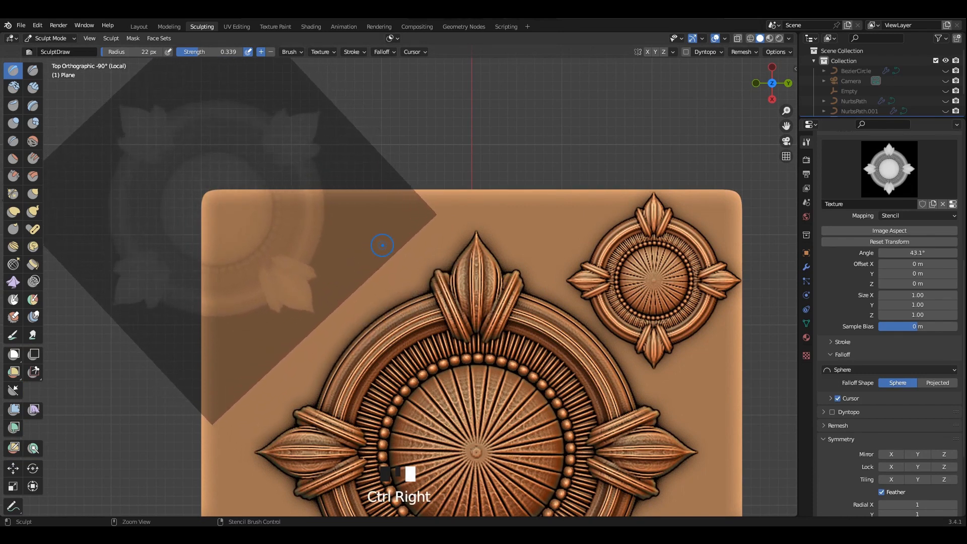
{"action": "right_click_drag", "start_coordinate": [382, 245], "coordinate": [385, 261], "text": "shift"}
{"action": "left_click_drag", "start_coordinate": [212, 205], "coordinate": [232, 282]}
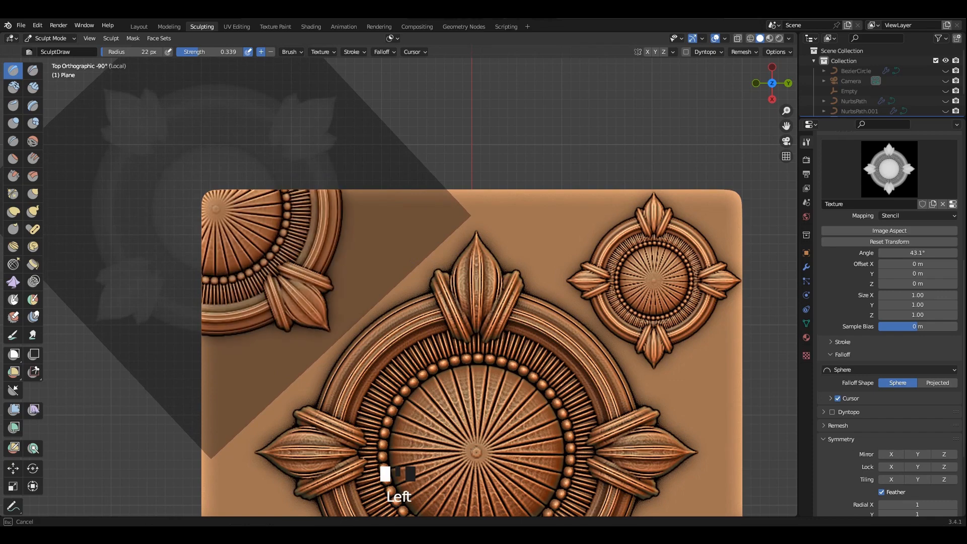
{"action": "right_click_drag", "start_coordinate": [363, 267], "coordinate": [157, 237]}
- Position the rotated stencil over the plane's corner diagonally opposite the cropped rosette, with its dome centred near the corner
{"action": "middle_click_drag", "start_coordinate": [388, 283], "coordinate": [373, 244]}
{"action": "scroll", "coordinate": [385, 261], "scroll_direction": "down", "scroll_amount": 3}
{"action": "middle_click_drag", "start_coordinate": [403, 301], "coordinate": [381, 250], "text": "shift"}
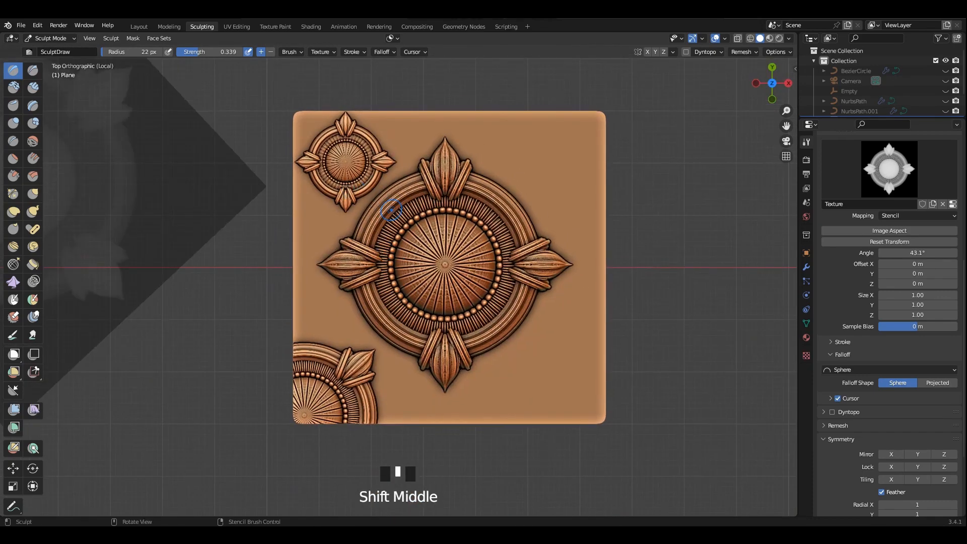
{"action": "middle_click_drag", "start_coordinate": [433, 110], "coordinate": [382, 106], "text": "shift"}
{"action": "scroll", "coordinate": [403, 191], "scroll_direction": "up", "scroll_amount": 2}
{"action": "scroll", "coordinate": [418, 196], "scroll_direction": "down", "scroll_amount": 3}
{"action": "right_click_drag", "start_coordinate": [235, 197], "coordinate": [653, 195]}
{"action": "scroll", "coordinate": [649, 196], "scroll_direction": "up", "scroll_amount": 4}
{"action": "middle_click_drag", "start_coordinate": [650, 196], "coordinate": [463, 356], "text": "shift"}
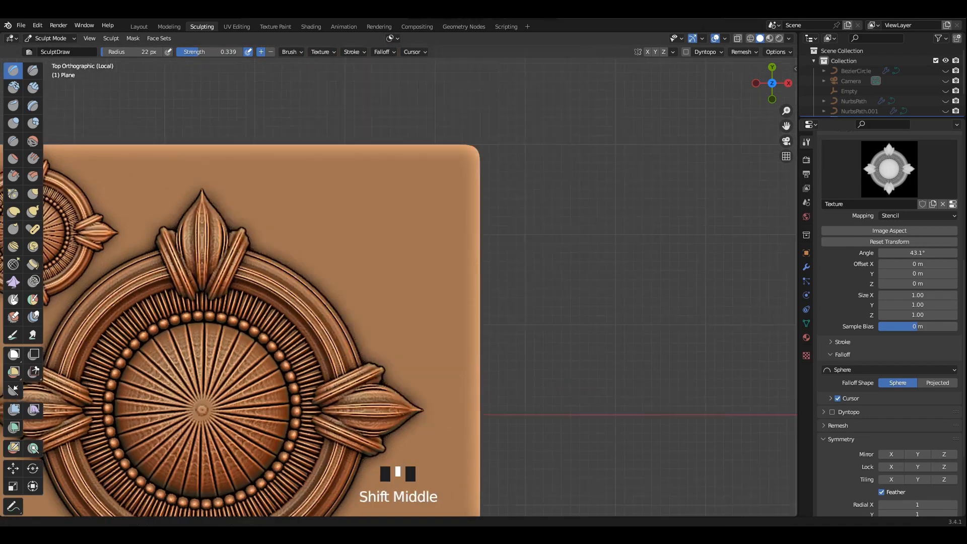
{"action": "scroll", "coordinate": [541, 204], "scroll_direction": "up", "scroll_amount": 2}
{"action": "right_click_drag", "start_coordinate": [540, 207], "coordinate": [474, 250]}
{"action": "right_click_drag", "start_coordinate": [474, 249], "coordinate": [479, 224]}
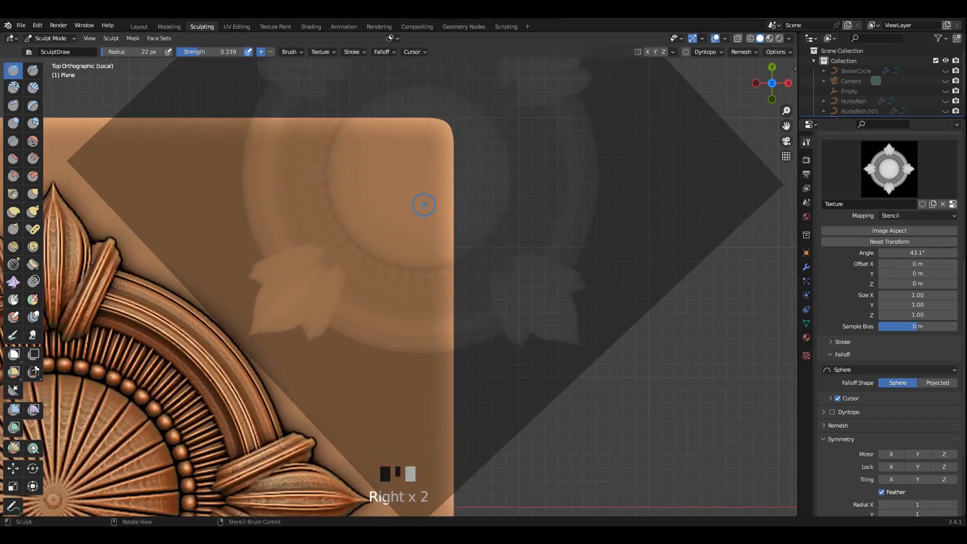
{"action": "right_click_drag", "start_coordinate": [424, 205], "coordinate": [422, 198]}
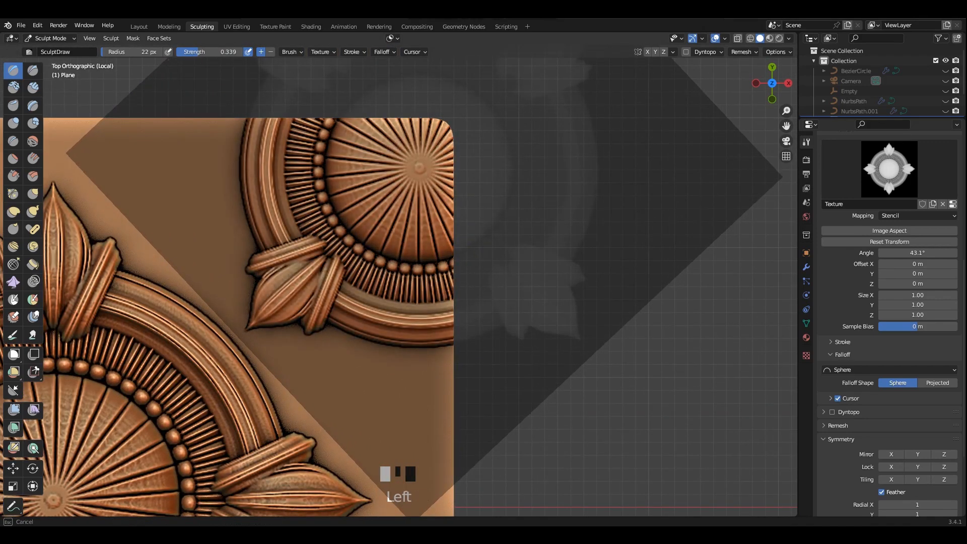
- Stamp the second cropped rosette into this corner through the stencil and move the stencil beside the plane
{"action": "left_click_drag", "start_coordinate": [428, 282], "coordinate": [428, 227]}
{"action": "scroll", "coordinate": [424, 231], "scroll_direction": "down", "scroll_amount": 3}
{"action": "middle_click_drag", "start_coordinate": [424, 232], "coordinate": [428, 207], "text": "shift"}
{"action": "right_click_drag", "start_coordinate": [428, 207], "coordinate": [660, 251]}
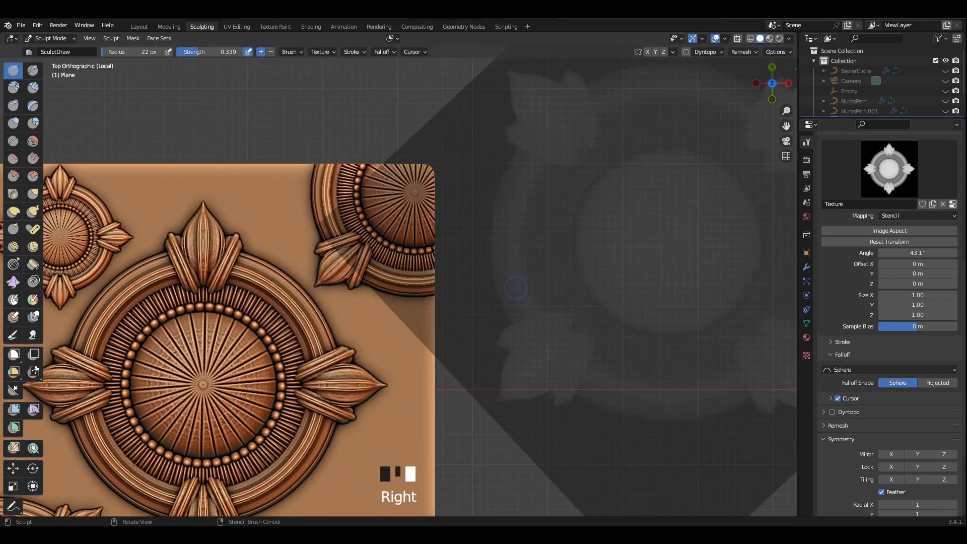
- Activate the Mesh Filter tool for the sculpted plane and set its filter type to Smooth
{"action": "middle_click_drag", "start_coordinate": [655, 252], "coordinate": [659, 247]}
{"action": "middle_click_drag", "start_coordinate": [659, 247], "coordinate": [705, 227]}
{"action": "middle_click_drag", "start_coordinate": [398, 282], "coordinate": [407, 171]}
{"action": "scroll", "coordinate": [428, 308], "scroll_direction": "down", "scroll_amount": 2}
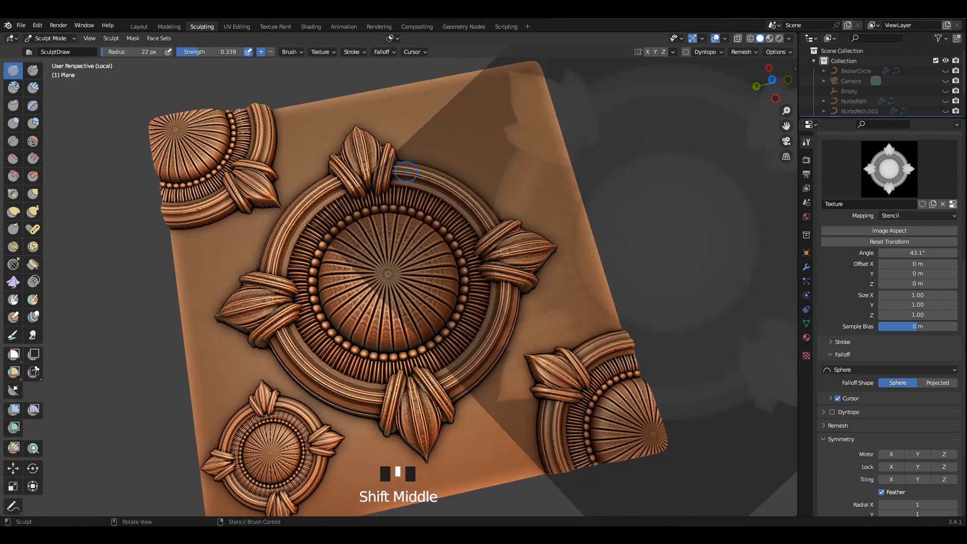
{"action": "left_click", "coordinate": [13, 410]}
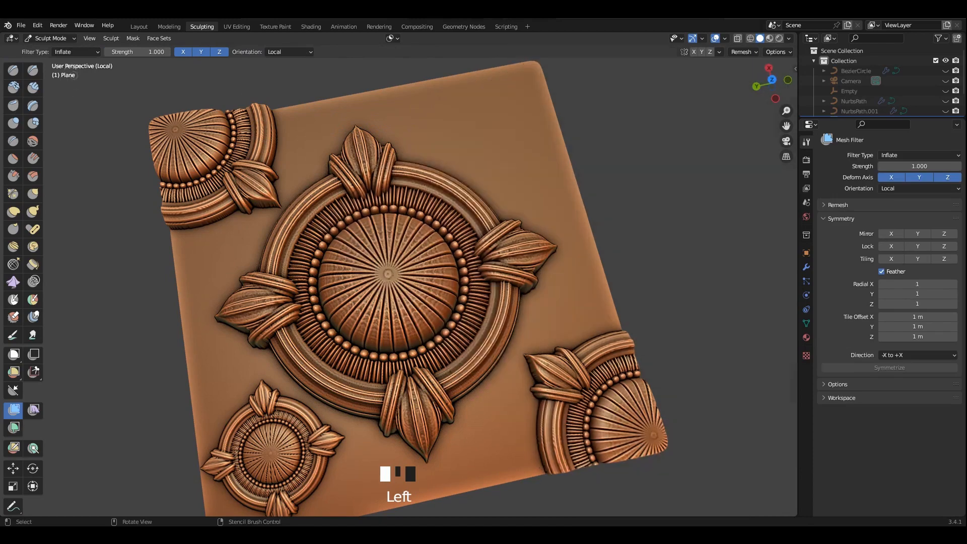
{"action": "left_click", "coordinate": [77, 52]}
{"action": "left_click", "coordinate": [75, 75]}
{"action": "middle_click_drag", "start_coordinate": [328, 191], "coordinate": [266, 183]}
{"action": "middle_click_drag", "start_coordinate": [267, 182], "coordinate": [237, 208], "text": "shift"}
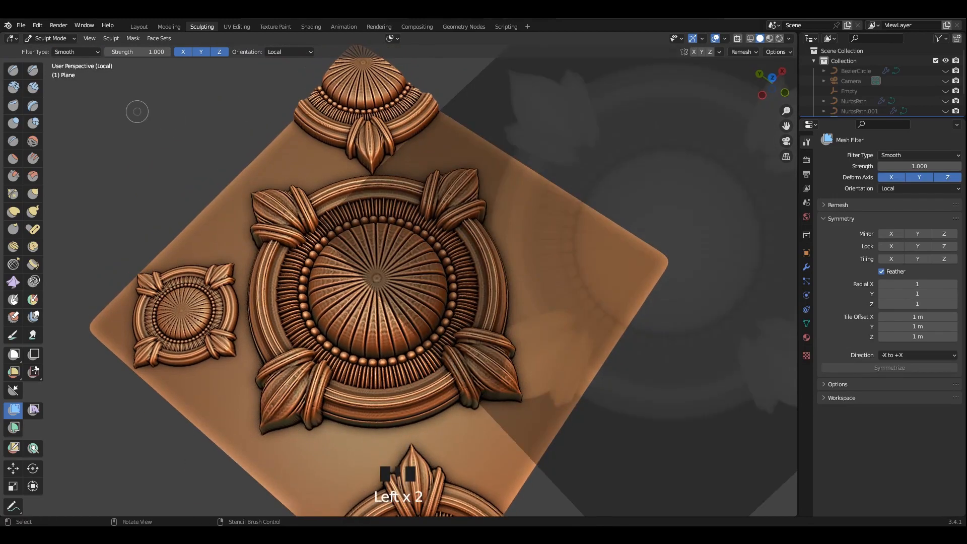
{"action": "middle_click_drag", "start_coordinate": [205, 108], "coordinate": [191, 136]}
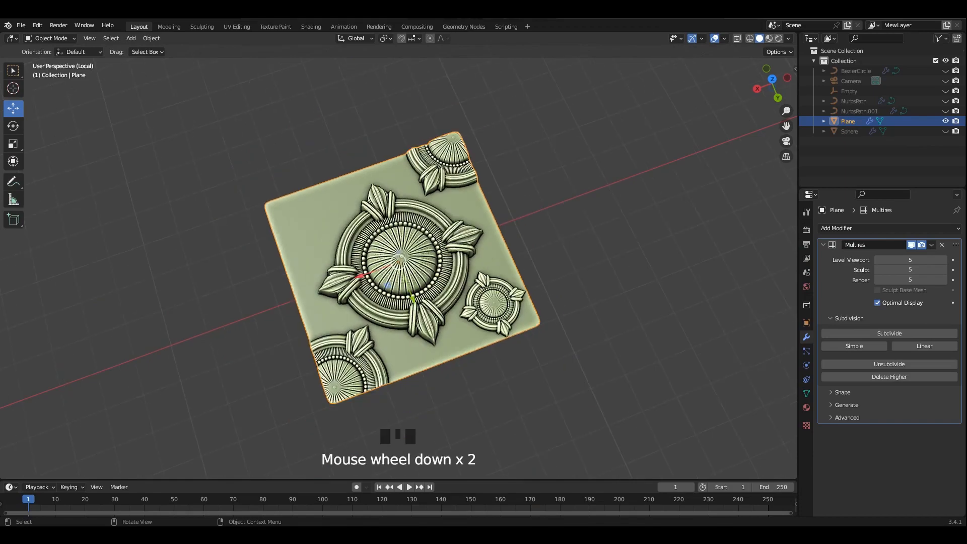
- Save the Blender file and change the Layout viewport's matcap to the brown clay style
{"action": "middle_click_drag", "start_coordinate": [397, 282], "coordinate": [378, 262], "text": "shift"}
{"action": "key", "text": "ctrl+s"}
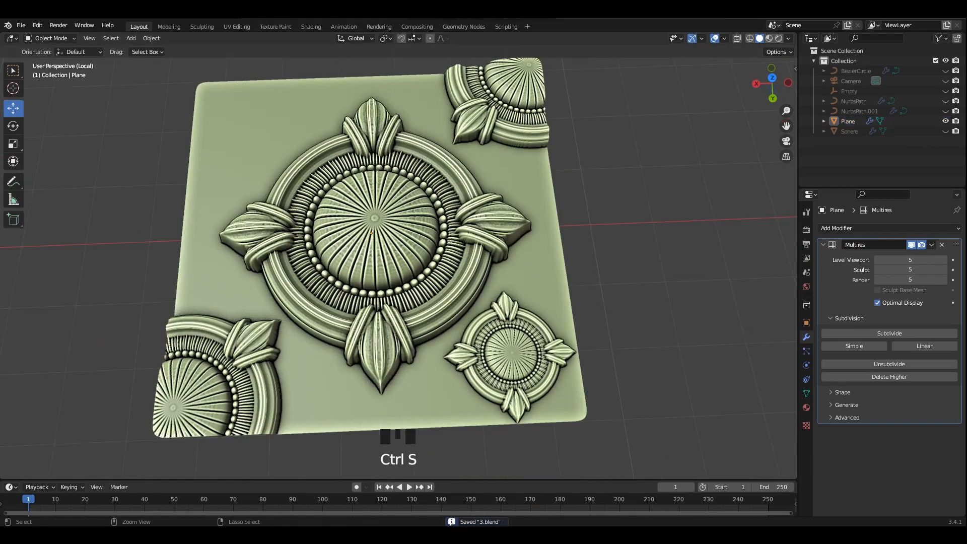
{"action": "left_click", "coordinate": [788, 38]}
{"action": "left_click", "coordinate": [780, 111]}
{"action": "left_click", "coordinate": [779, 87]}
{"action": "left_click", "coordinate": [781, 111]}
{"action": "left_click", "coordinate": [632, 178]}
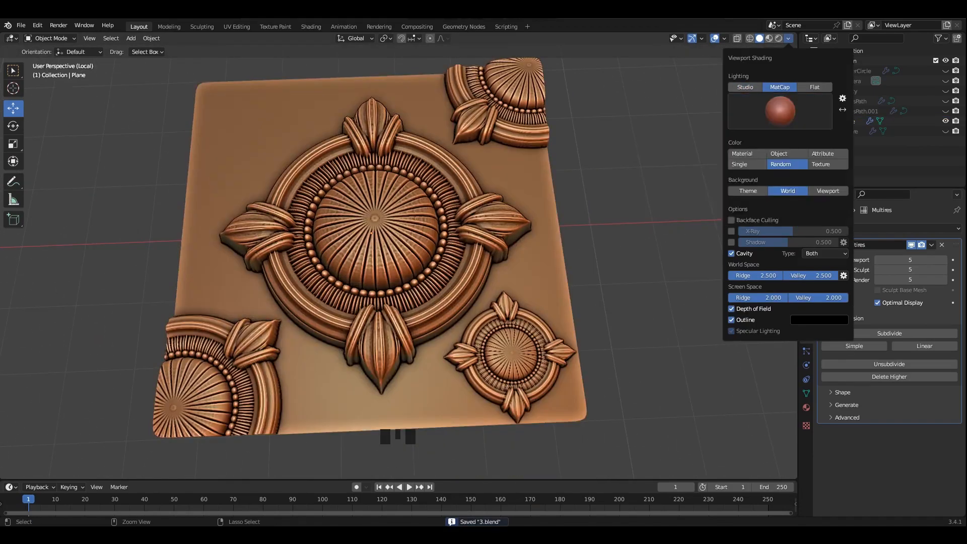
- Examine the sculpted plane's large, small and cropped corner rosettes from several angles and distances
{"action": "scroll", "coordinate": [398, 261], "scroll_direction": "up", "scroll_amount": 3}
{"action": "middle_click_drag", "start_coordinate": [398, 262], "coordinate": [398, 211]}
{"action": "scroll", "coordinate": [398, 237], "scroll_direction": "up", "scroll_amount": 2}
{"action": "scroll", "coordinate": [398, 262], "scroll_direction": "down", "scroll_amount": 3}
{"action": "middle_click_drag", "start_coordinate": [398, 262], "coordinate": [499, 262]}
{"action": "scroll", "coordinate": [398, 262], "scroll_direction": "up", "scroll_amount": 2}
{"action": "scroll", "coordinate": [398, 262], "scroll_direction": "up", "scroll_amount": 1}
{"action": "middle_click_drag", "start_coordinate": [398, 262], "coordinate": [353, 212], "text": "shift"}
{"action": "scroll", "coordinate": [397, 262], "scroll_direction": "down", "scroll_amount": 6}
{"action": "scroll", "coordinate": [397, 262], "scroll_direction": "up", "scroll_amount": 3}
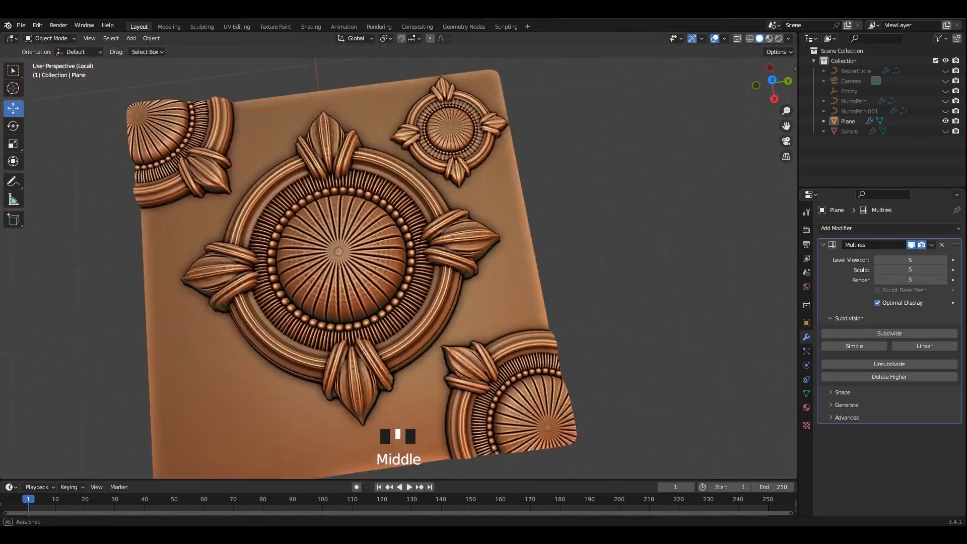